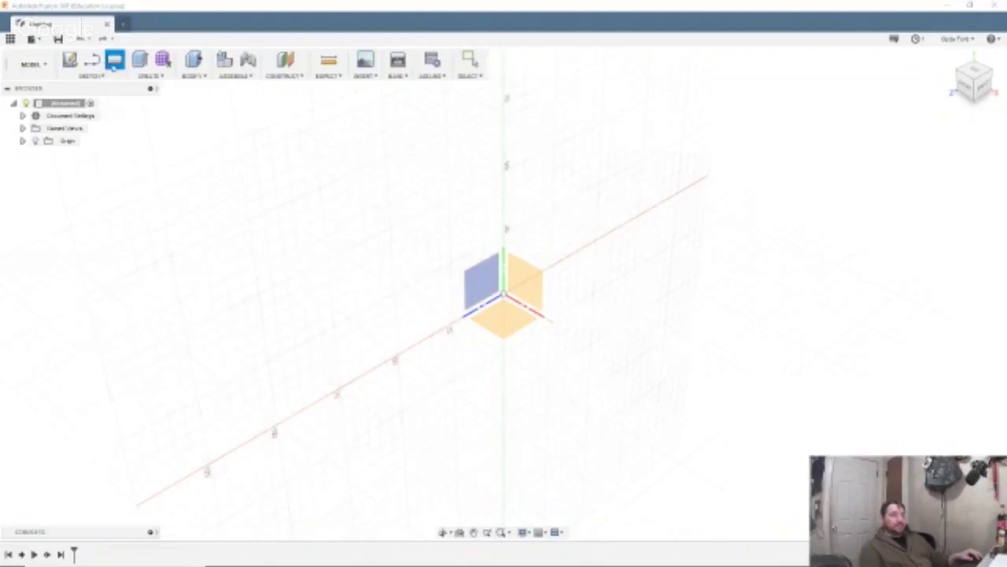
Sketch a rectangle on the horizontal origin plane, starting at the origin, 229 mm wide and 110 mm high.
left_click(513, 321)
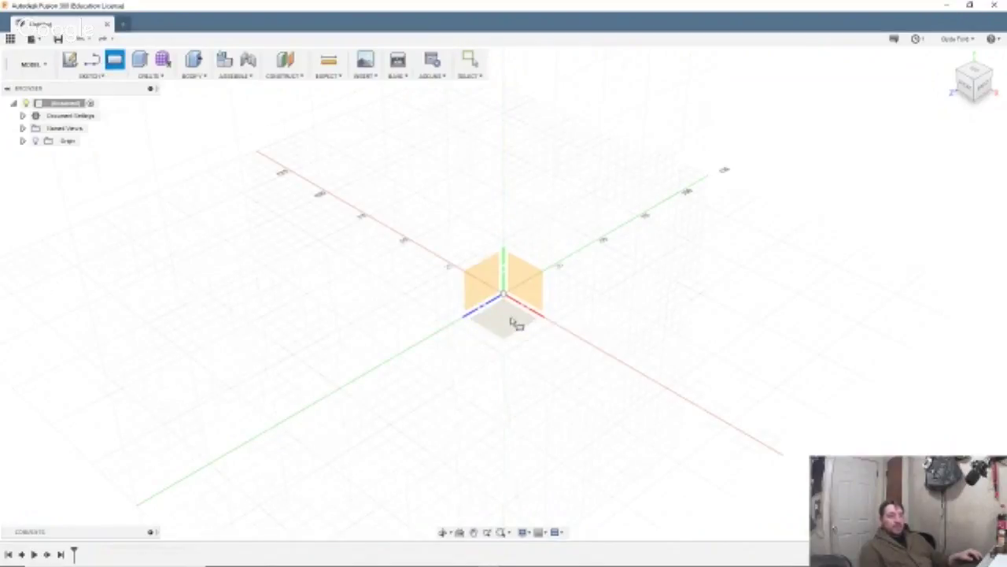
left_click(508, 321)
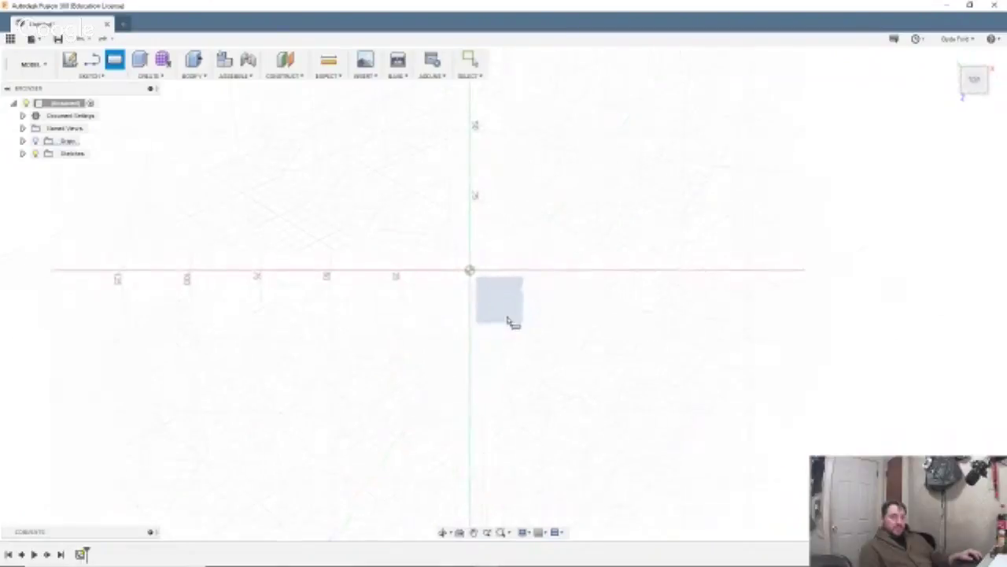
left_click(470, 271)
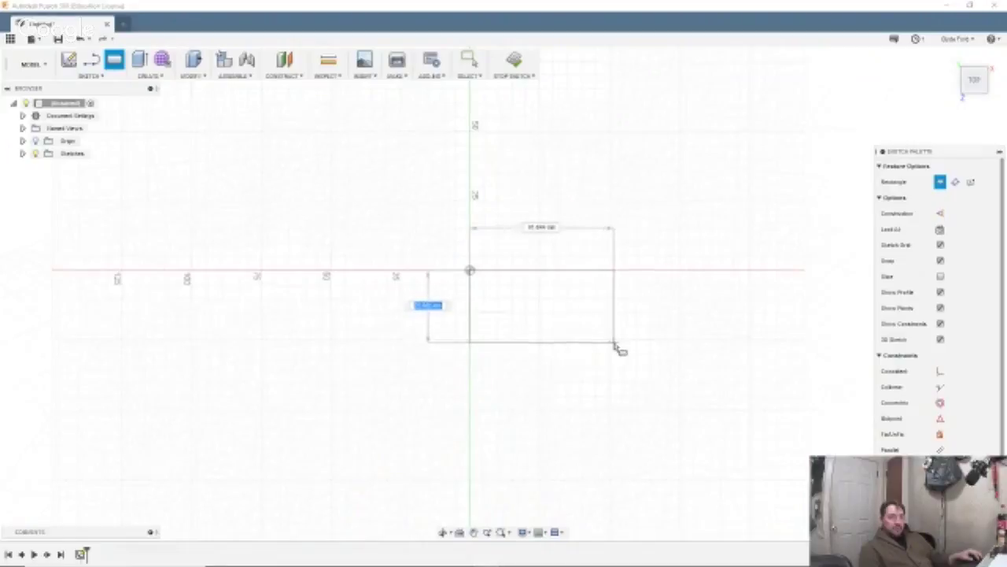
key("Tab")
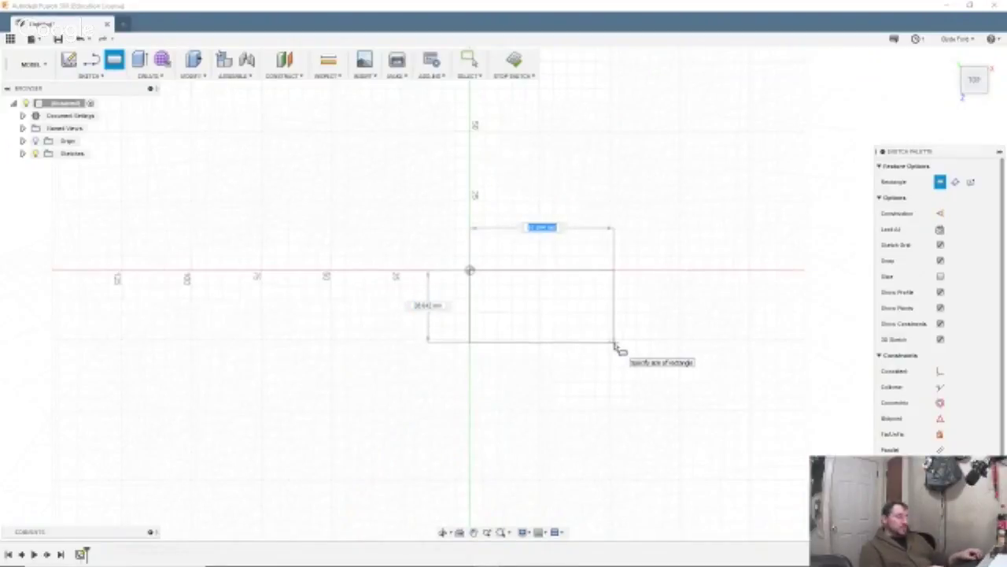
type("228")
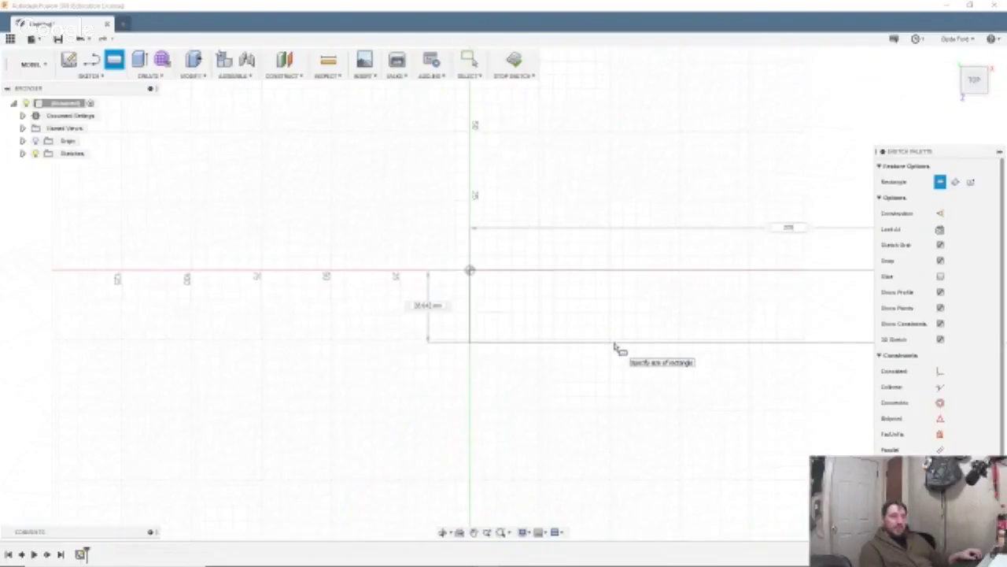
key("Tab")
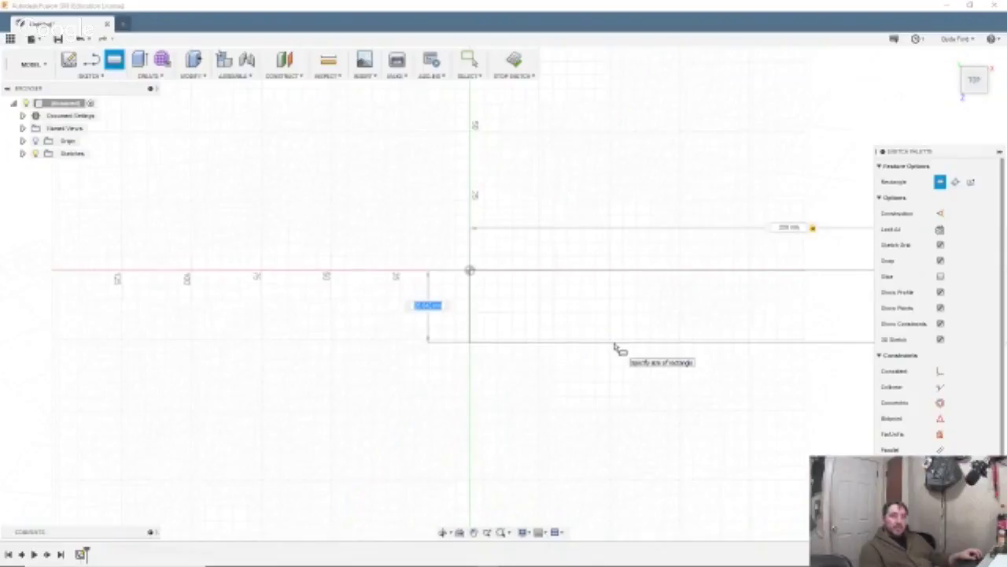
type("110")
key("Tab")
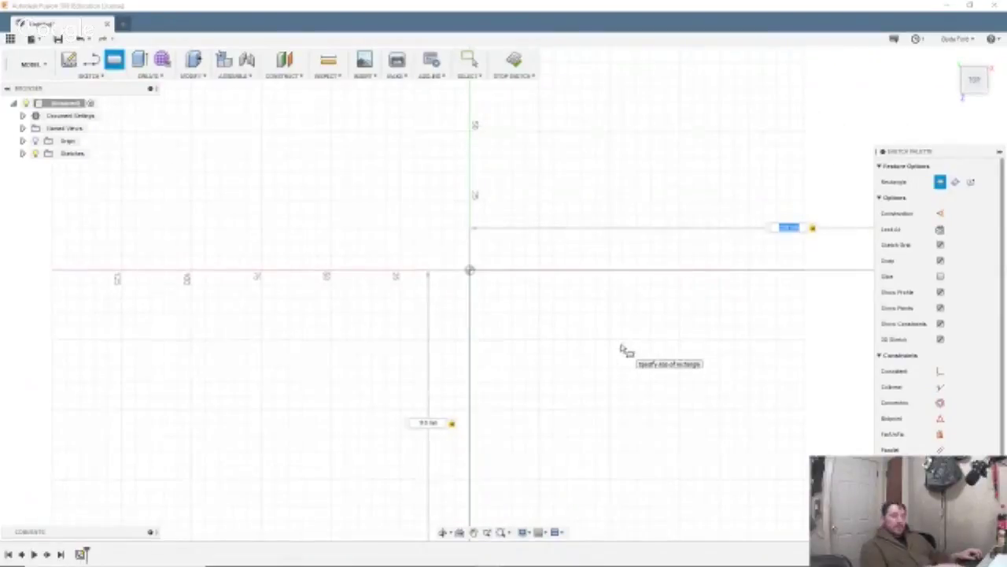
key("Return")
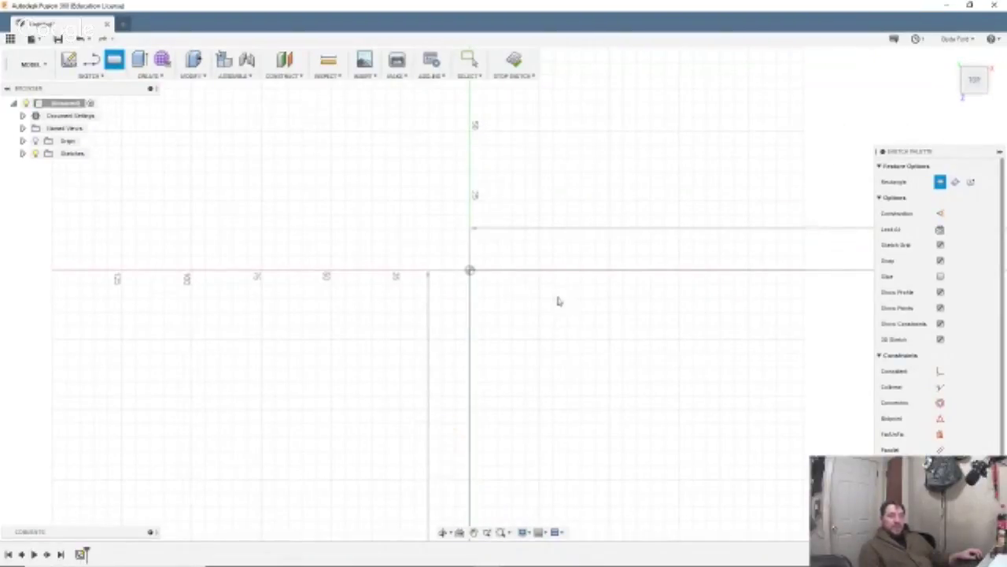
left_click(470, 60)
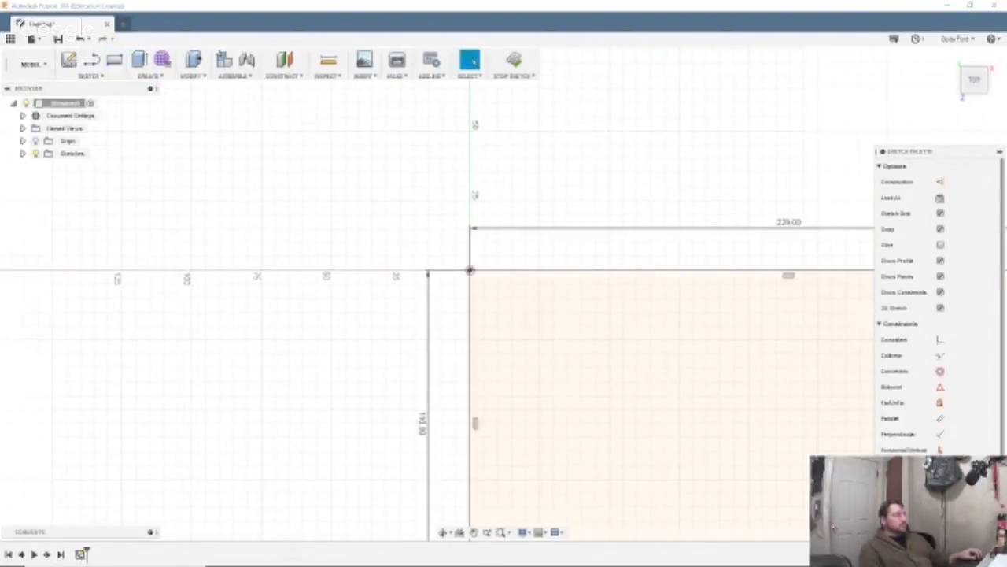
Draw diagonal lines across the rectangle's two left corners, each meeting the edges about 25 mm from the corner.
left_click(429, 322)
scroll(598, 381, "down", 5)
left_click(622, 377)
left_click(795, 397)
mouse_move(814, 411)
middle_mouse_down()
mouse_move(701, 365)
mouse_move(579, 289)
middle_mouse_up()
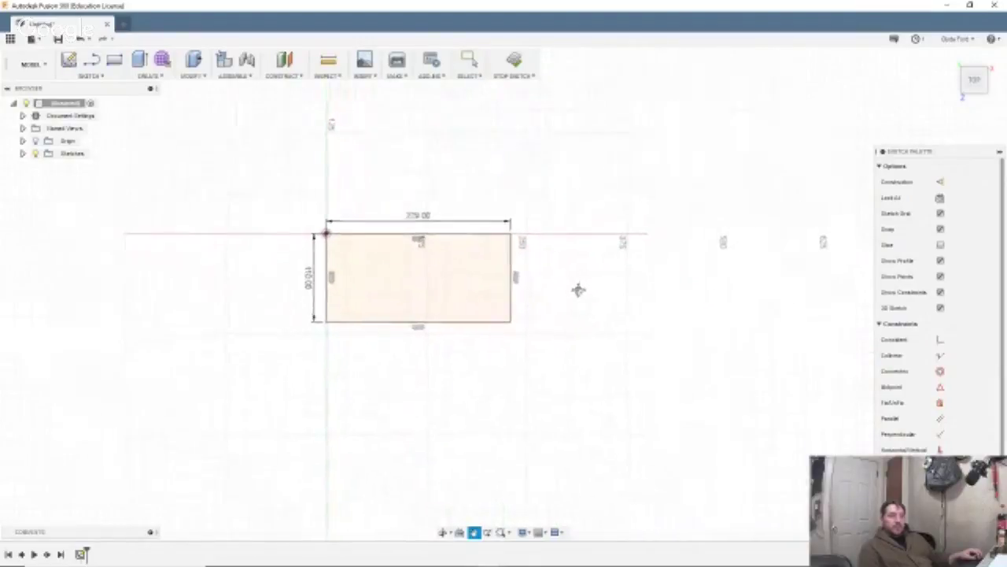
scroll(386, 247, "up", 5)
middle_click_drag(362, 256, 420, 261)
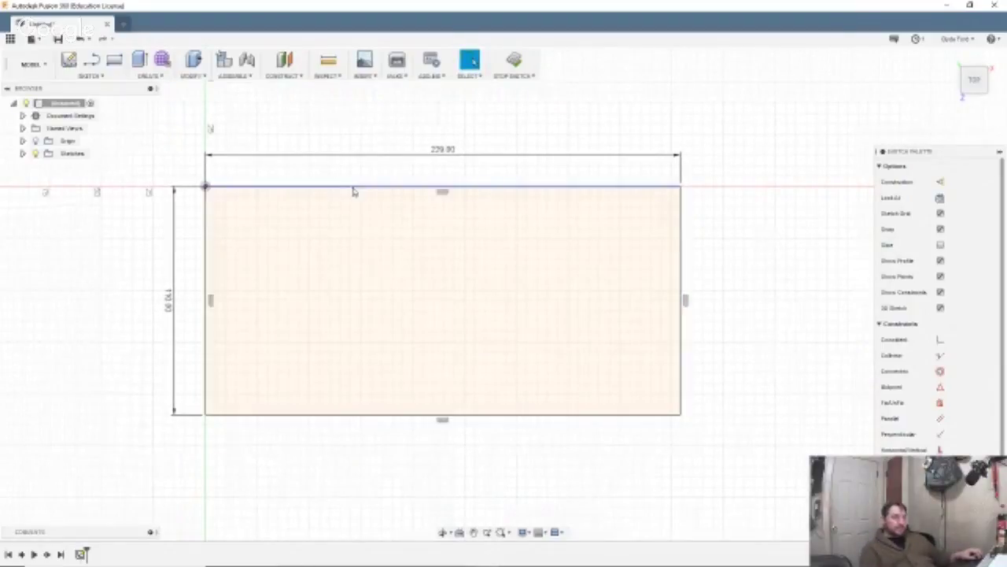
left_click(85, 103)
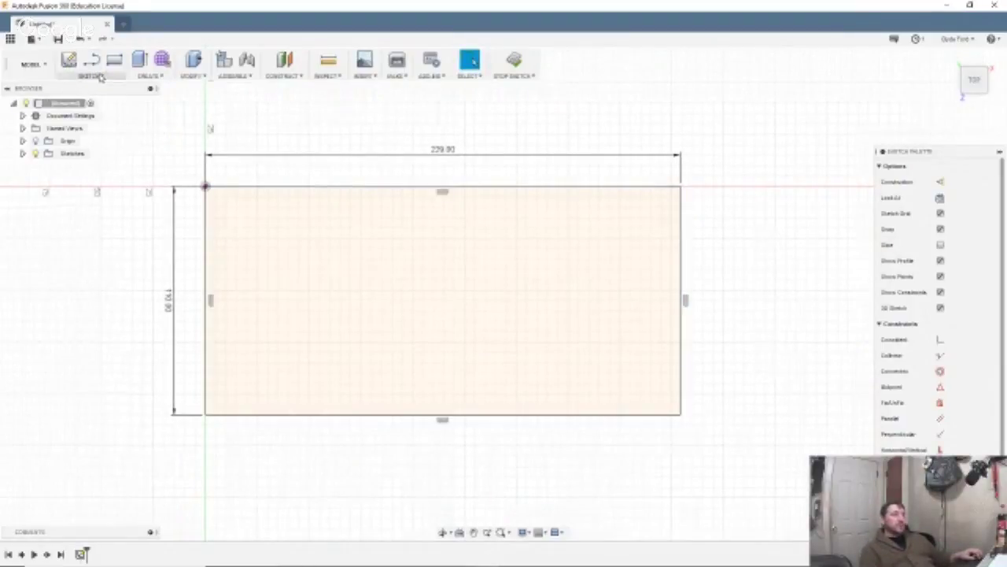
left_click(96, 75)
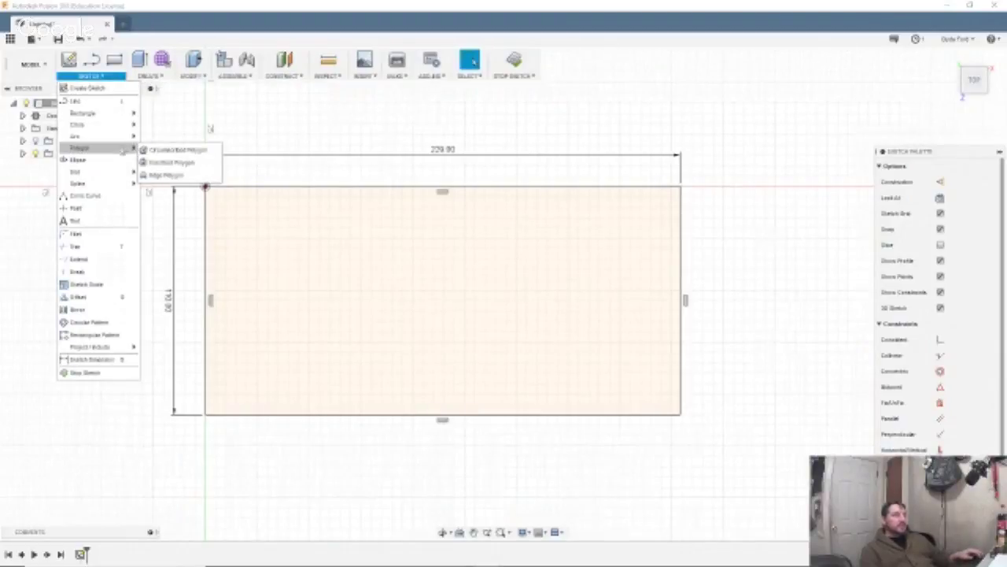
mouse_move(122, 126)
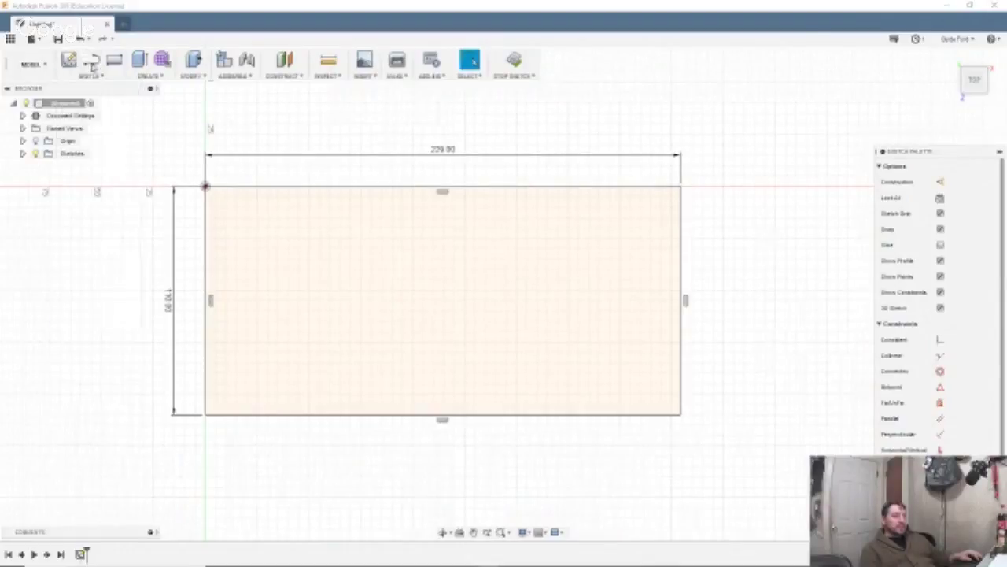
left_click(92, 65)
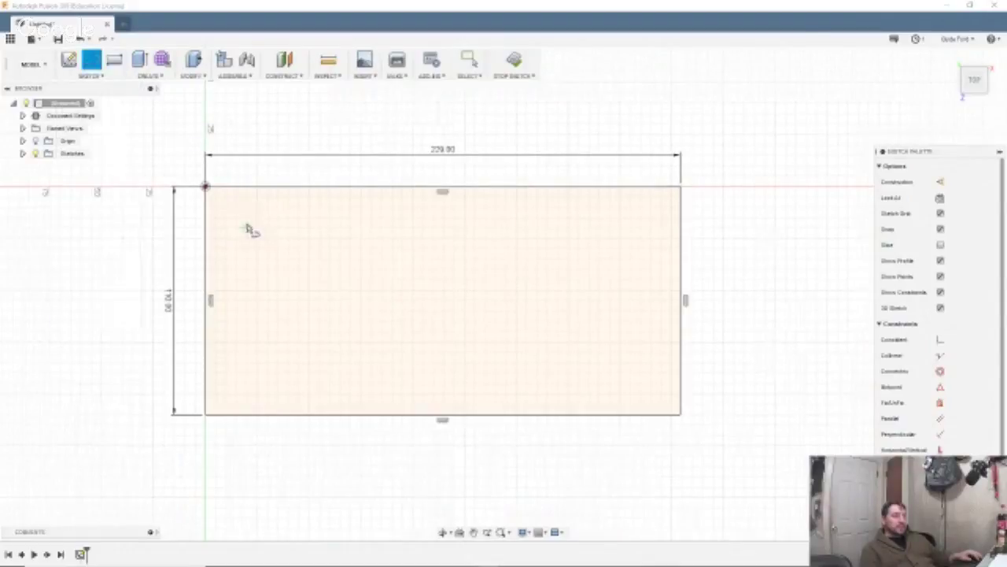
left_click(205, 236)
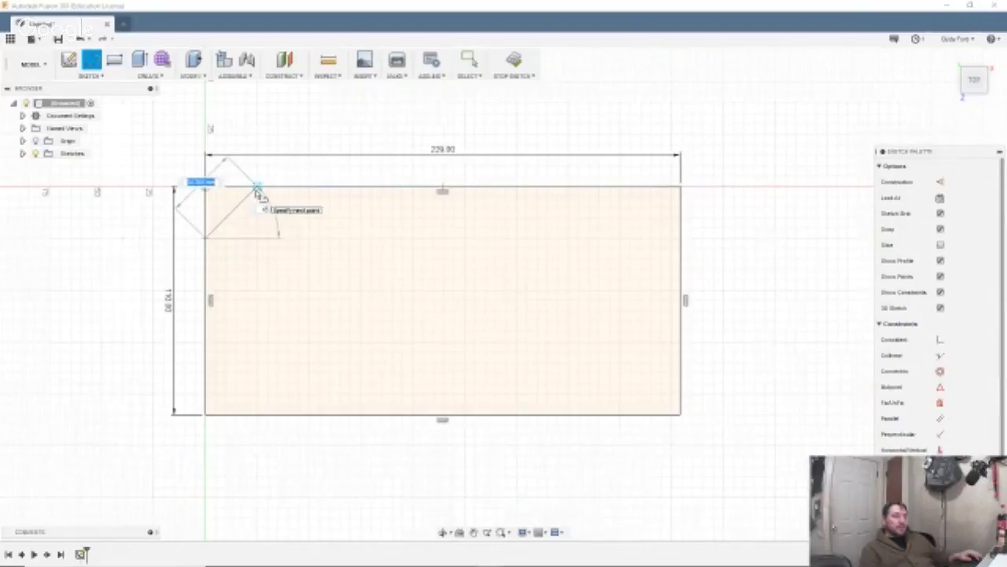
double_click(257, 189)
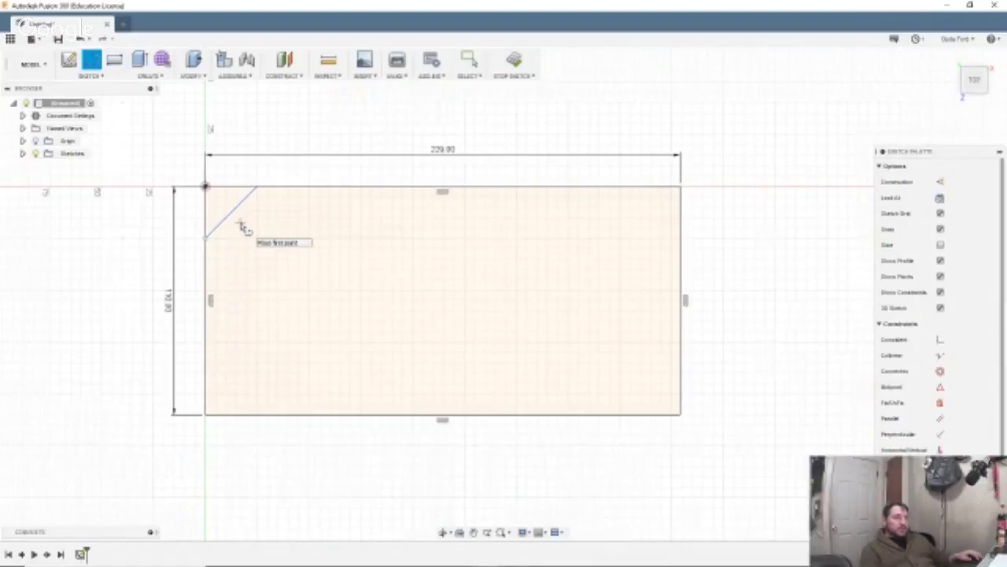
left_click(257, 415)
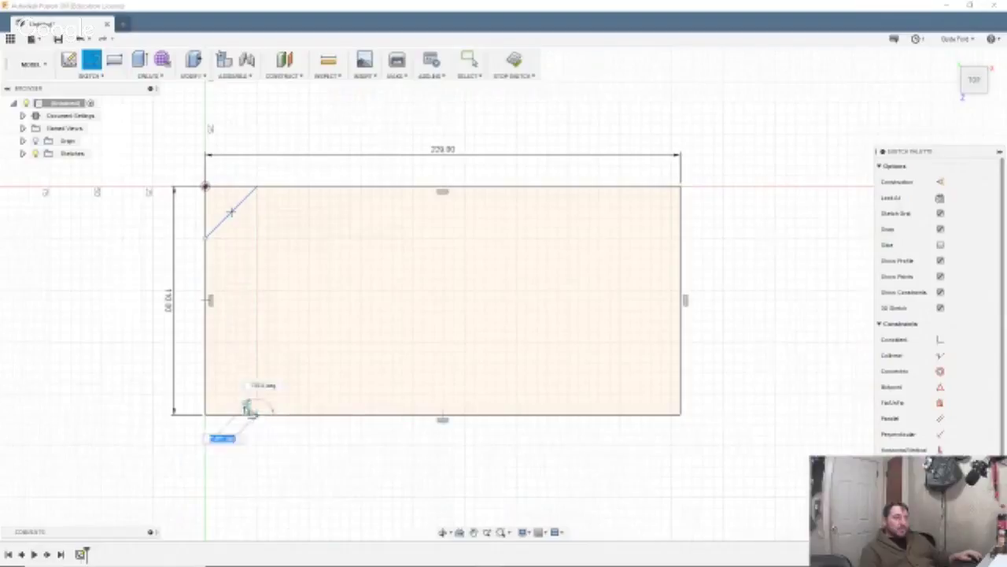
double_click(205, 364)
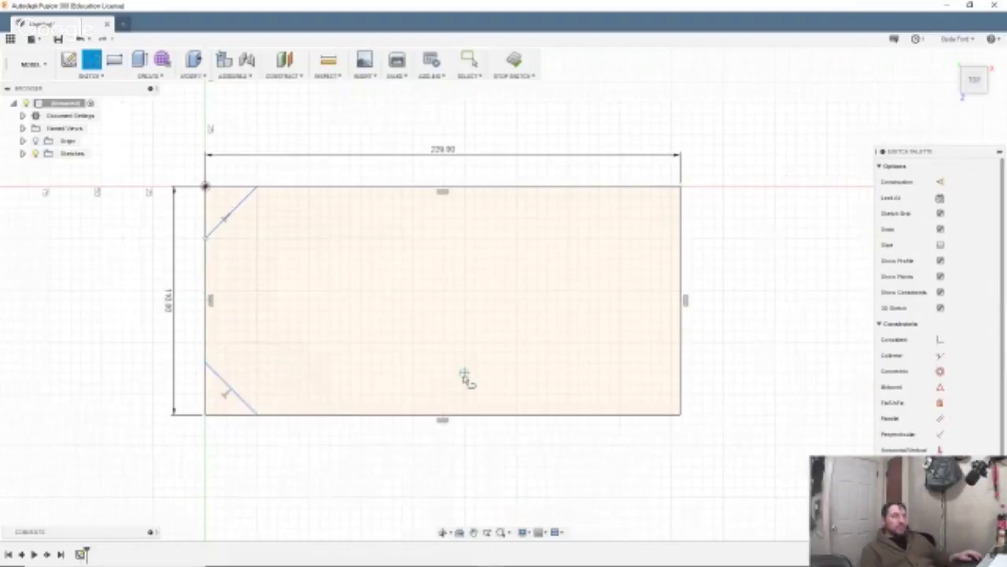
Draw matching diagonal lines across the rectangle's two right corners, about 25 mm from each corner, and finish the sketch.
left_click(630, 415)
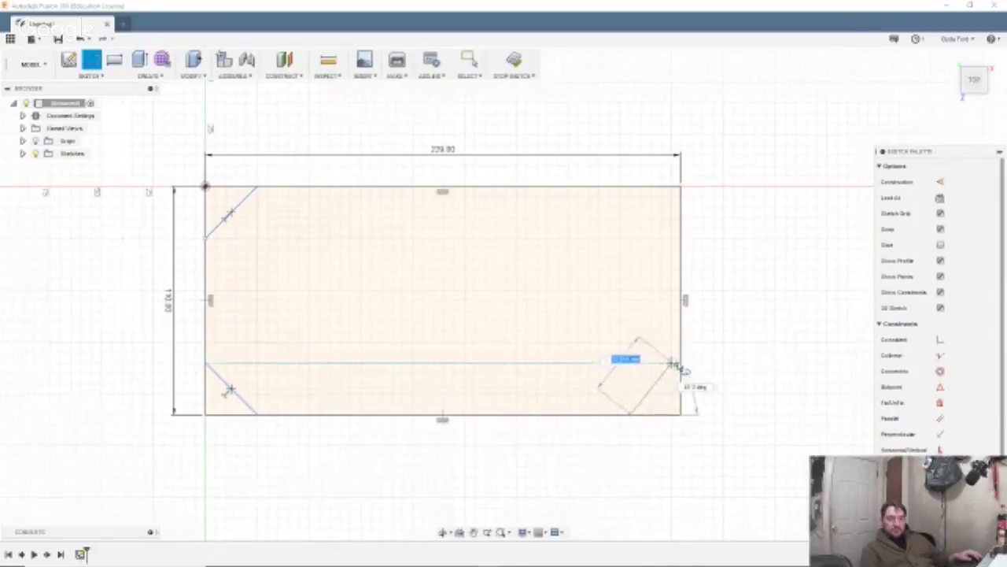
left_click(678, 366)
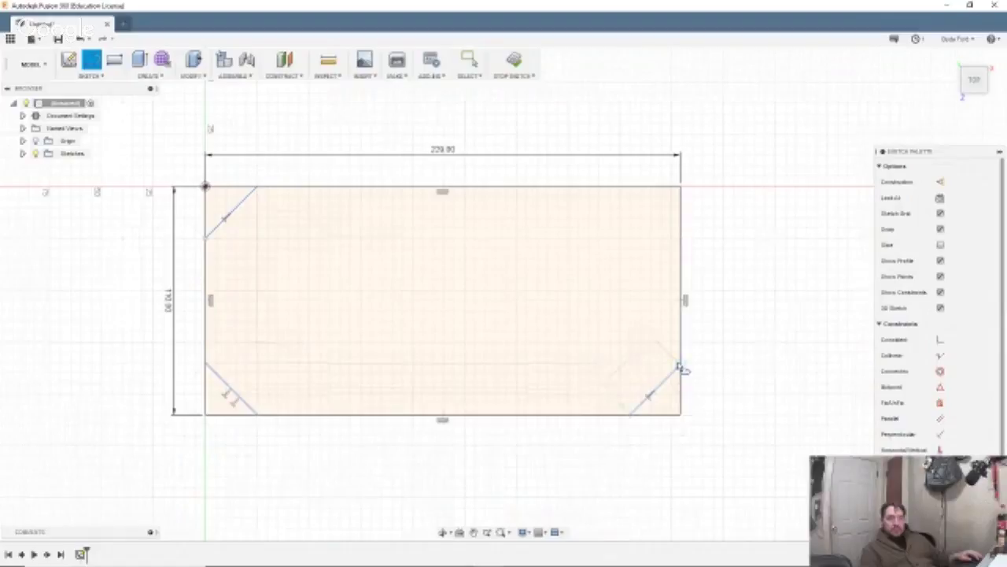
left_click(680, 238)
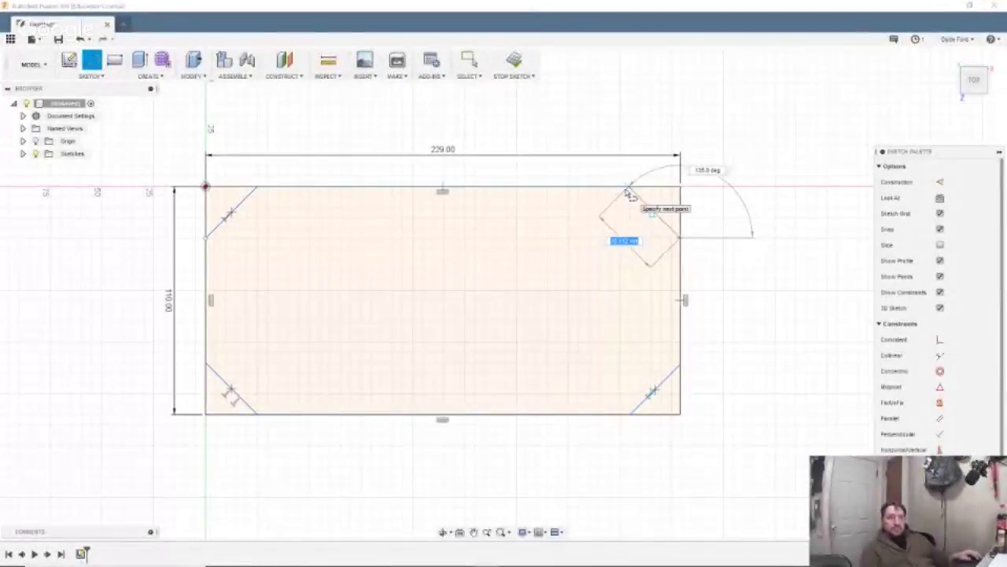
left_click(627, 191)
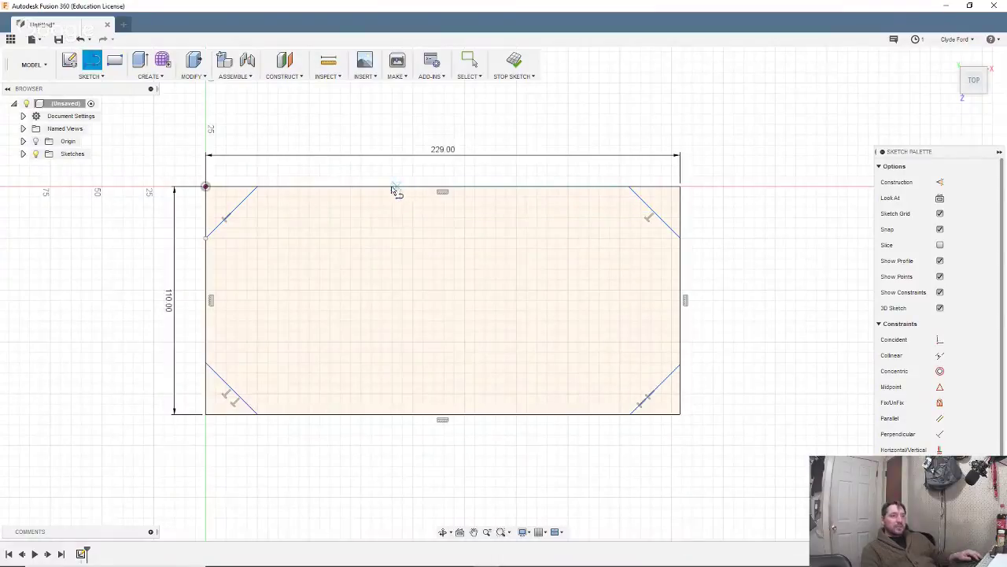
left_click(510, 68)
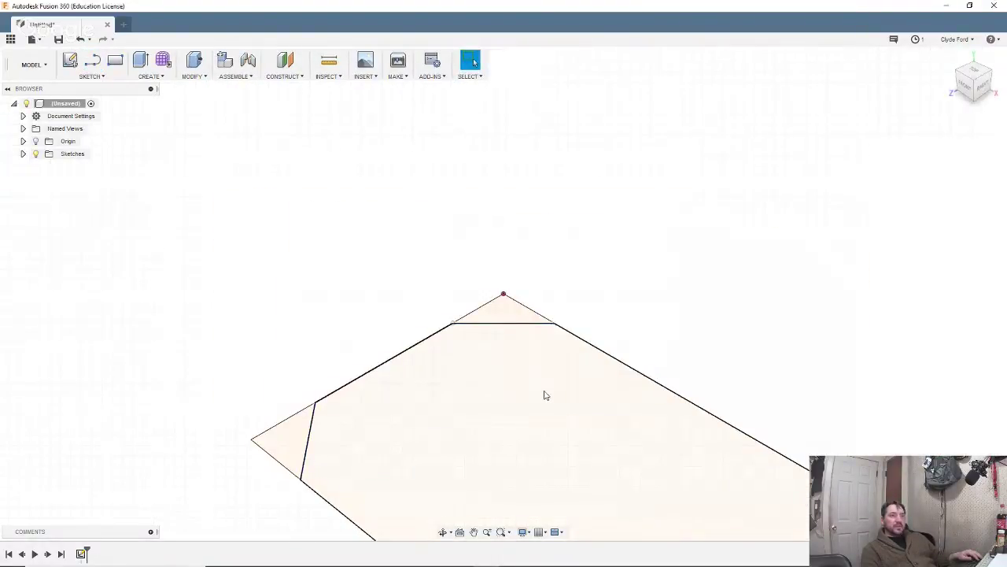
Extrude the central eight-sided profile 3 mm as a new body, leaving out the corner triangles.
left_click(683, 427)
middle_click_drag(739, 301, 527, 148)
middle_click_drag(551, 197, 574, 135, "shift")
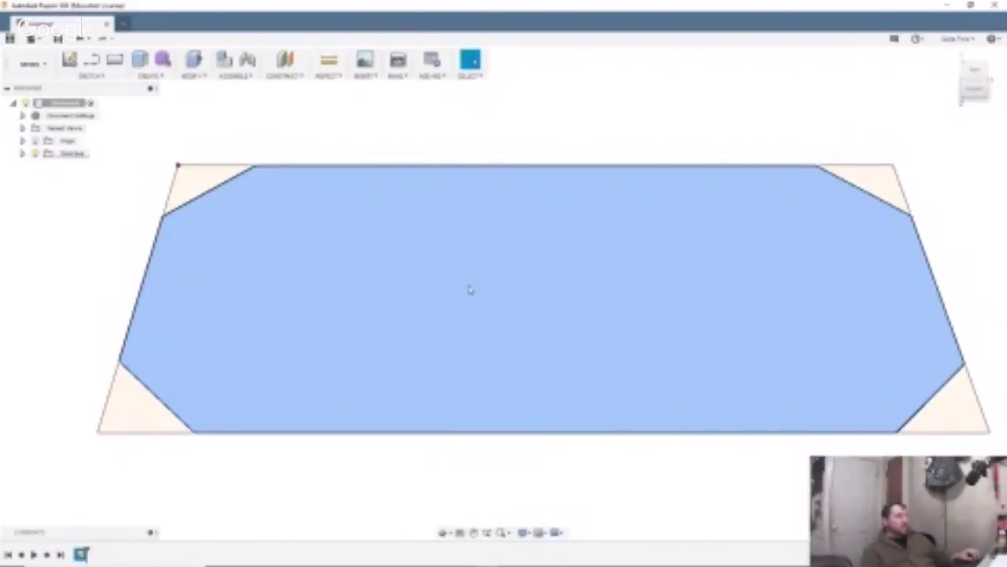
right_click(469, 290)
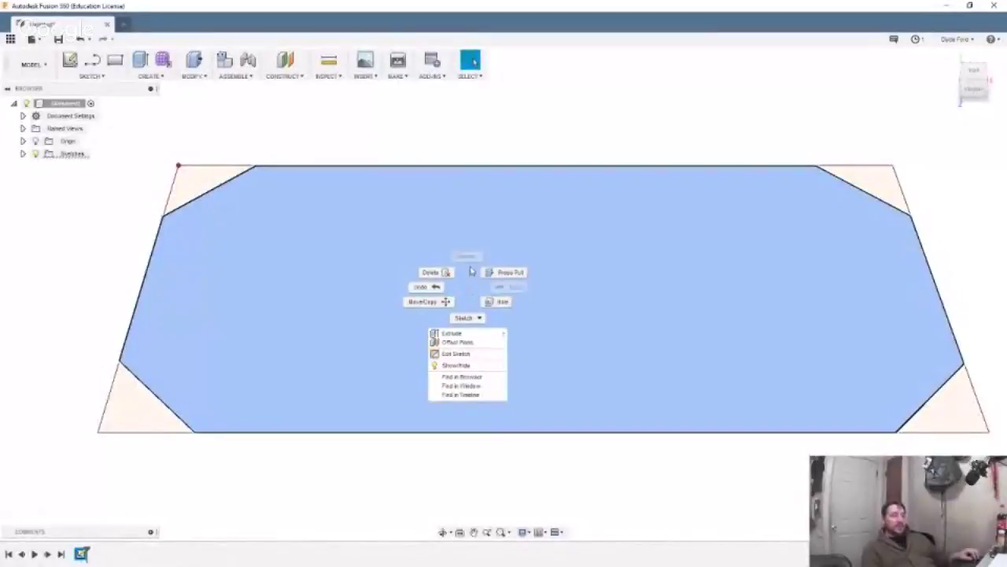
left_click(461, 334)
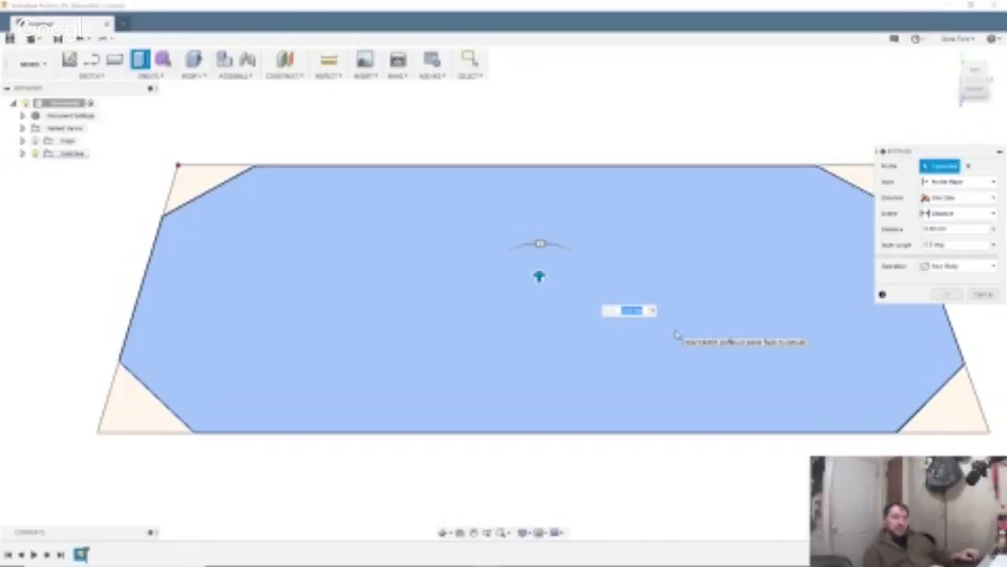
type("3")
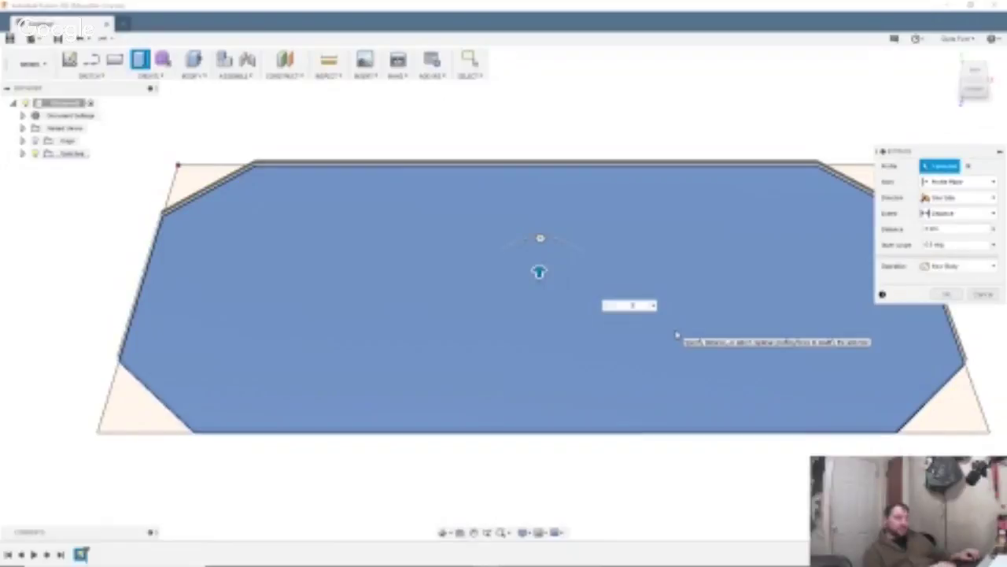
key("Return")
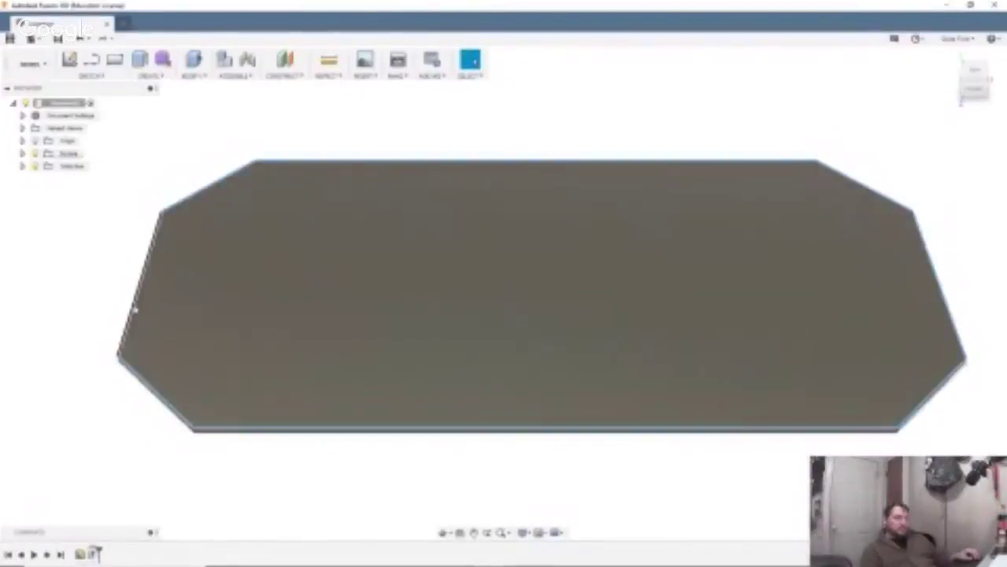
Chamfer the outer edges of the plate's top face with an equal distance of 2 mm.
right_click(134, 309)
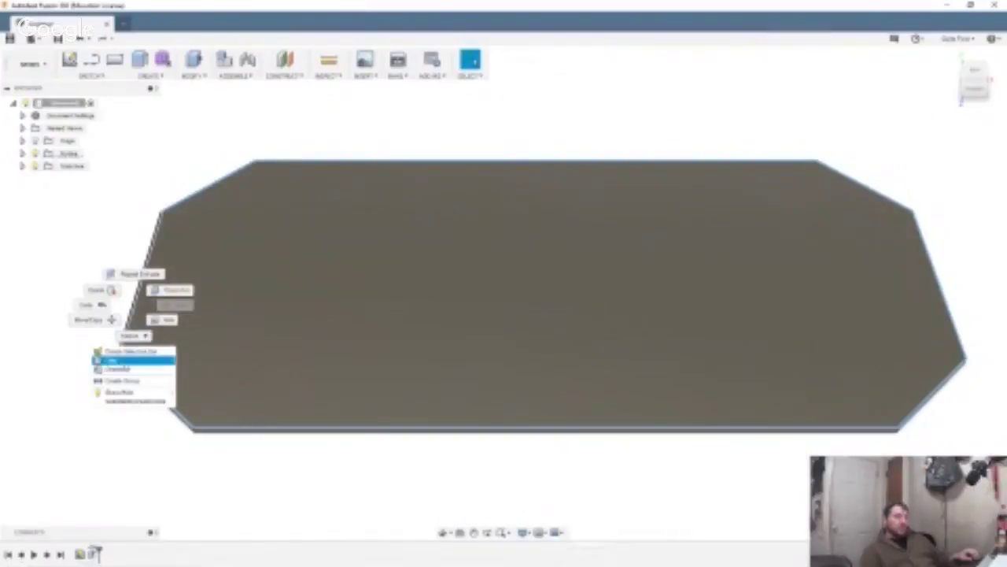
left_click(131, 370)
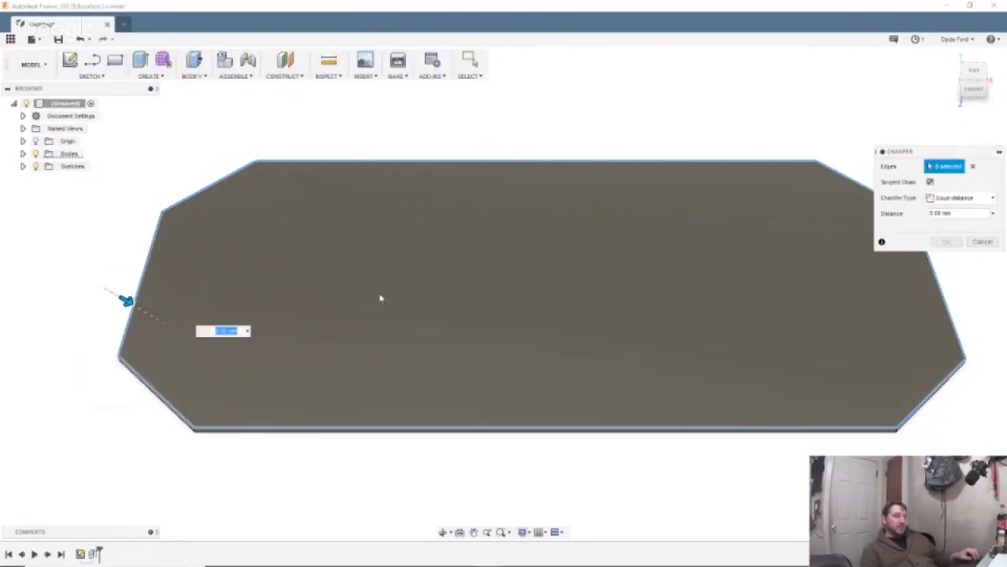
type("1")
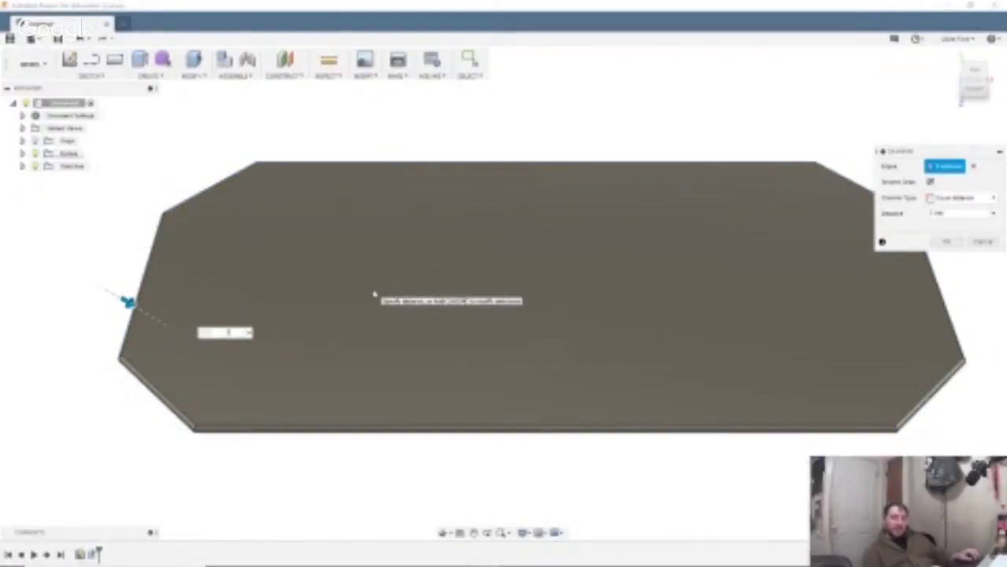
key("BackSpace")
type("2")
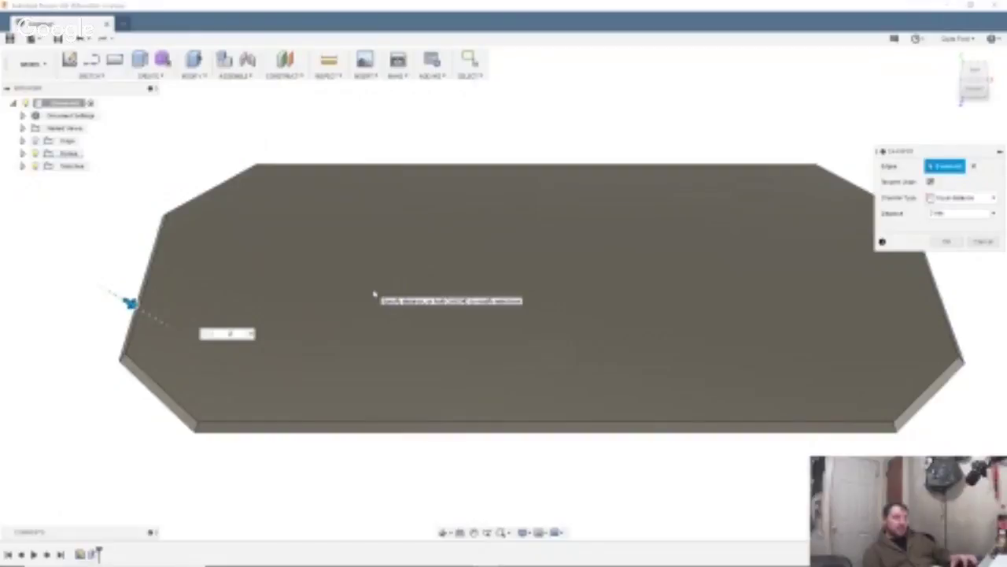
key("Return")
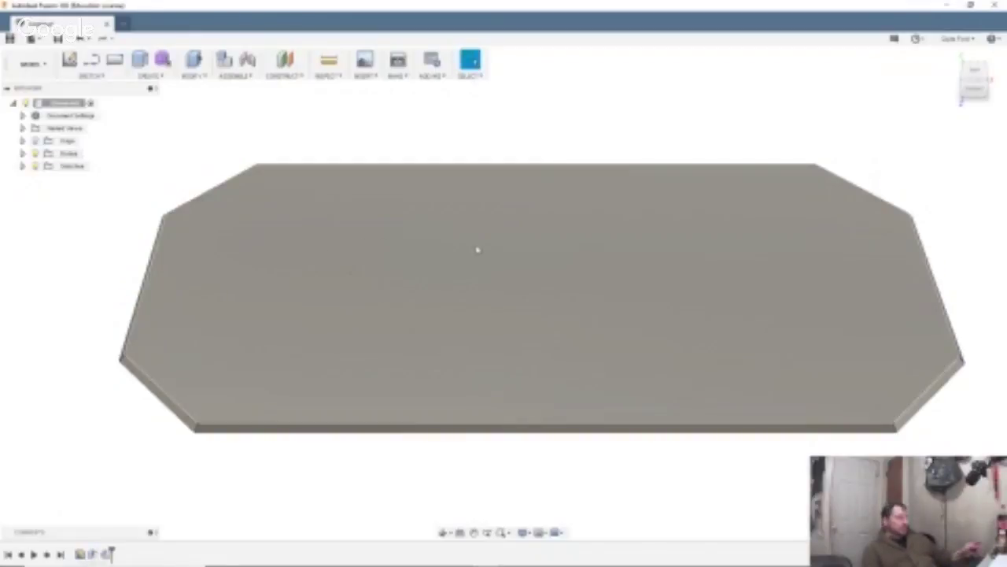
middle_click_drag(477, 249, 477, 270, "shift")
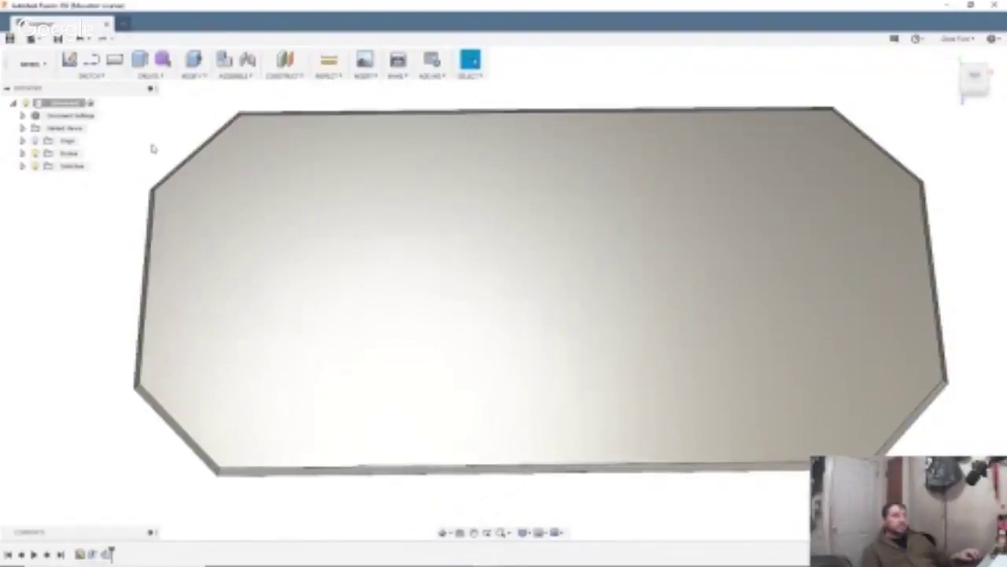
Start a sketch text on the plate's top face near the upper-left corner and enter "Climate Controlled Room".
left_click(91, 75)
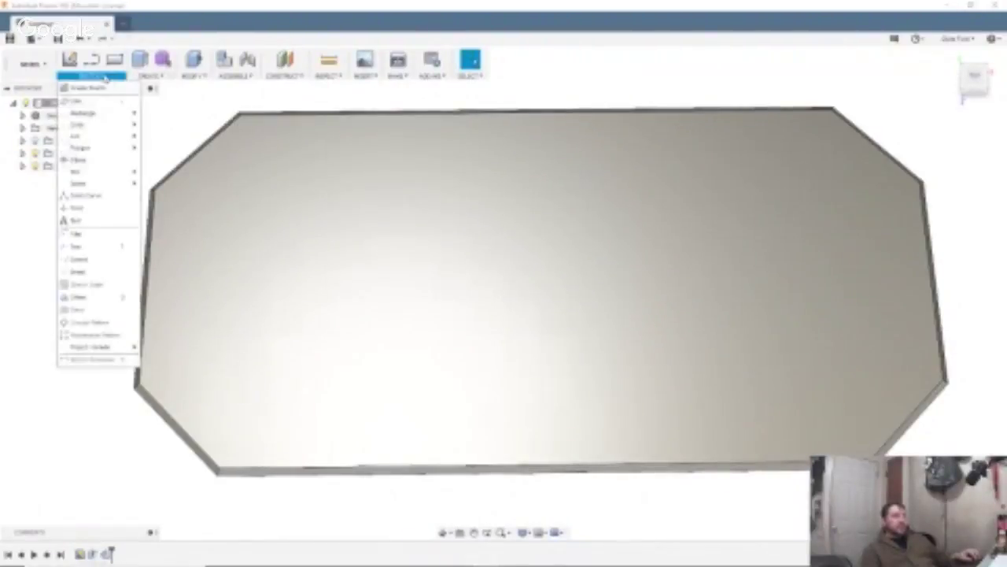
left_click(93, 222)
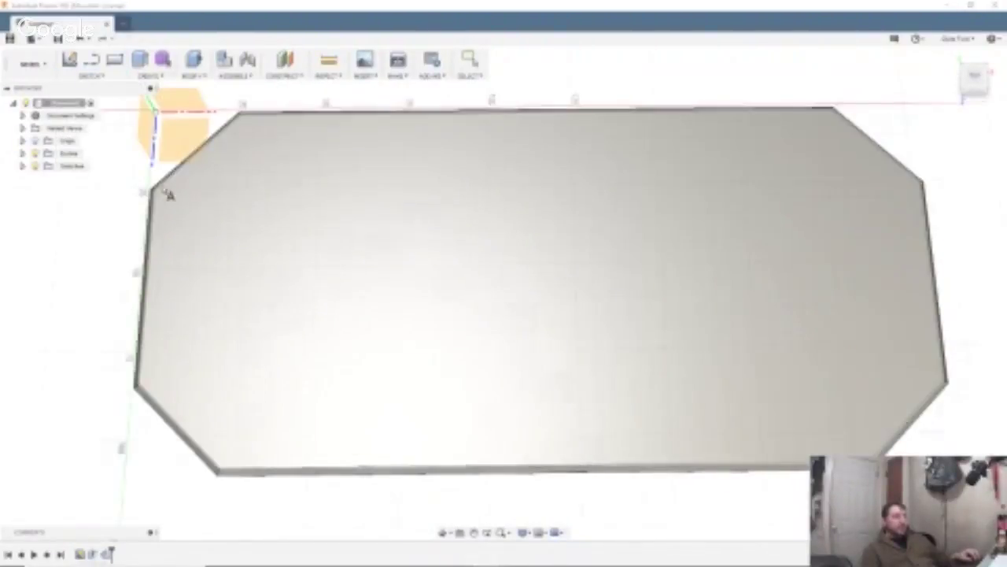
left_click(494, 270)
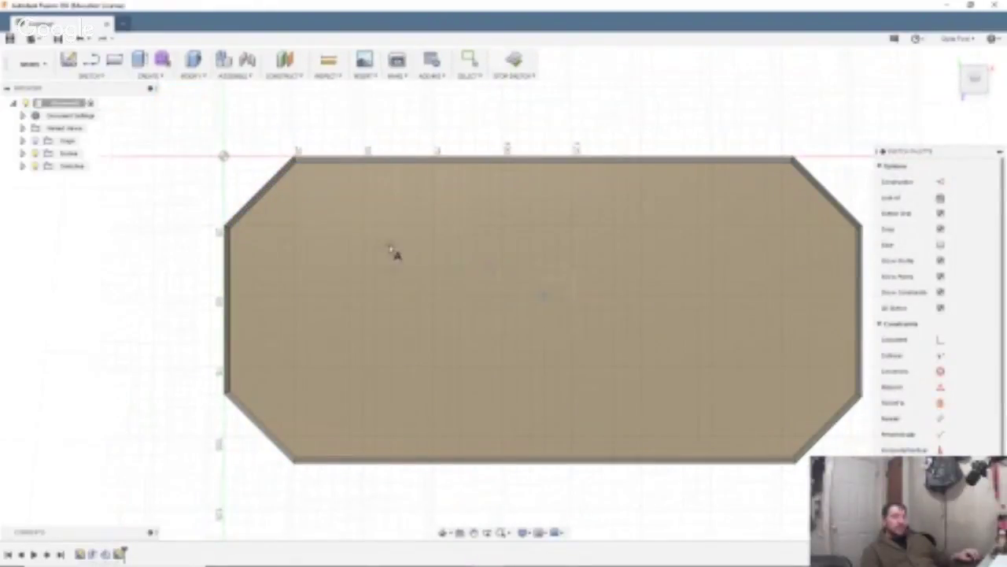
left_click(293, 228)
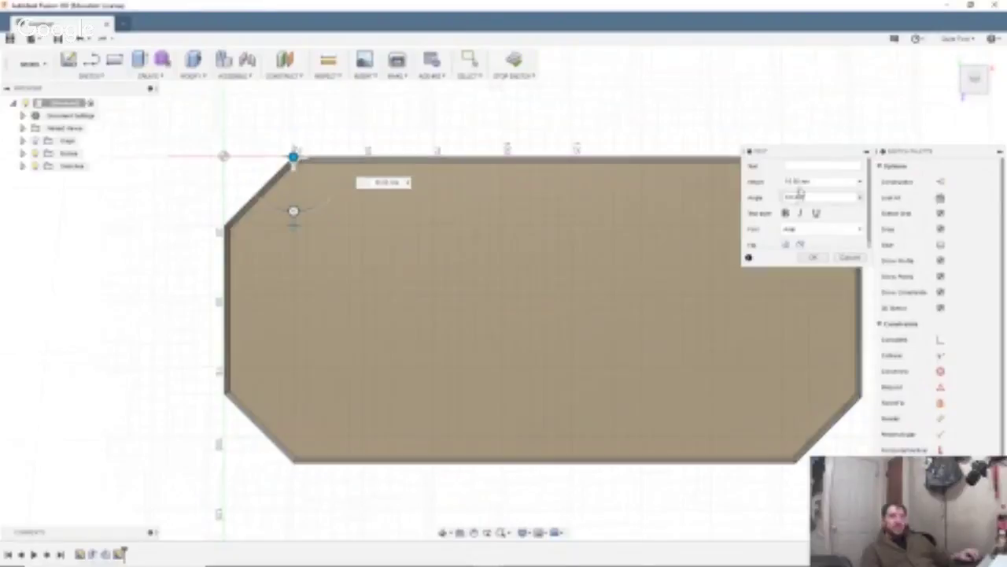
left_click(803, 165)
type("S")
type("limate")
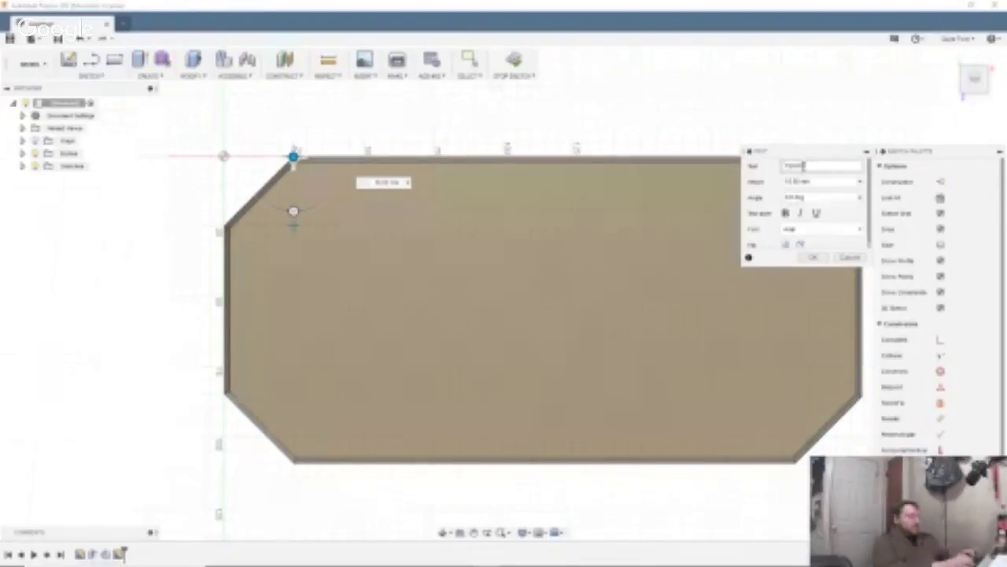
type(" Controlled Room")
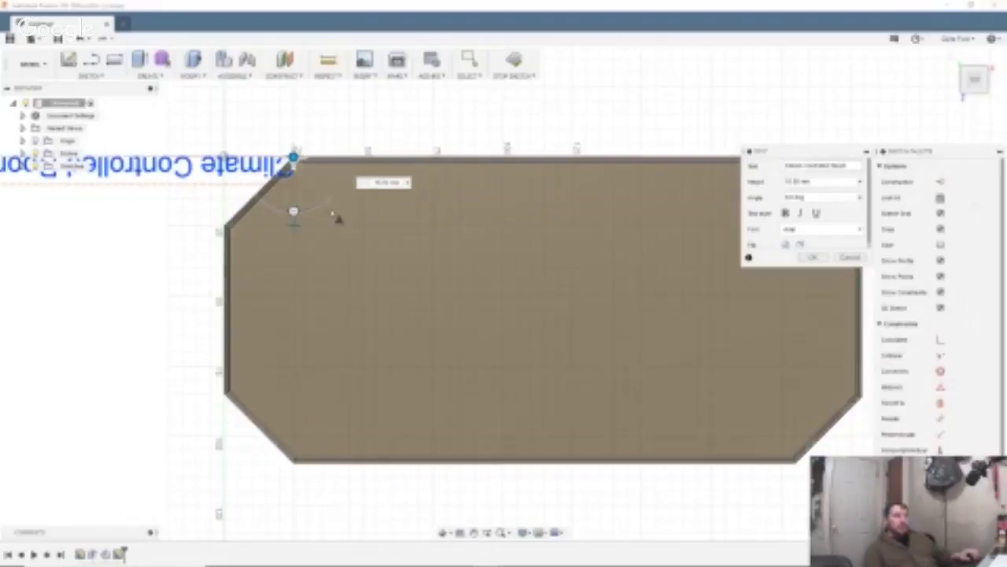
Rotate the text to -180 degrees so it reads upright and move it onto the upper half of the plate.
scroll(331, 218, "up", 2)
scroll(329, 219, "down", 4)
mouse_move(301, 226)
left_mouse_down()
mouse_move(255, 198)
mouse_move(274, 124)
mouse_move(301, 116)
left_mouse_up()
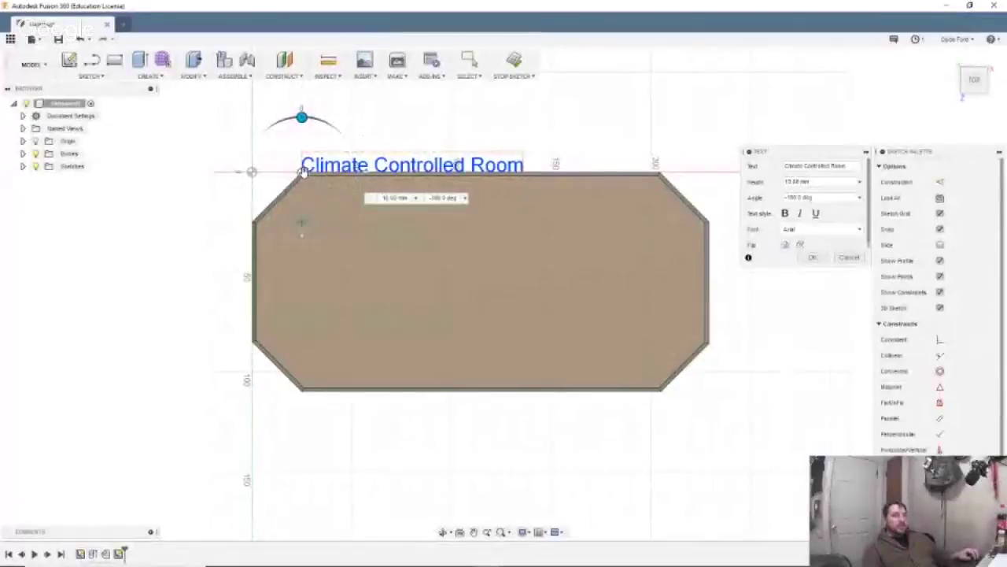
left_click_drag(302, 171, 369, 235)
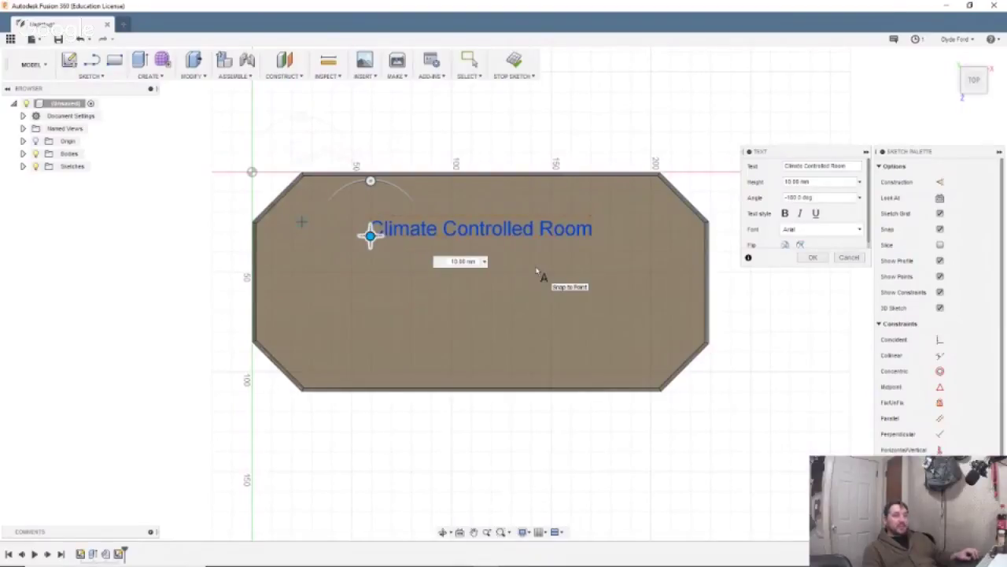
Try text heights of 18 mm and 19 mm, moving the text toward the plate's left edge to fit.
left_click(791, 181)
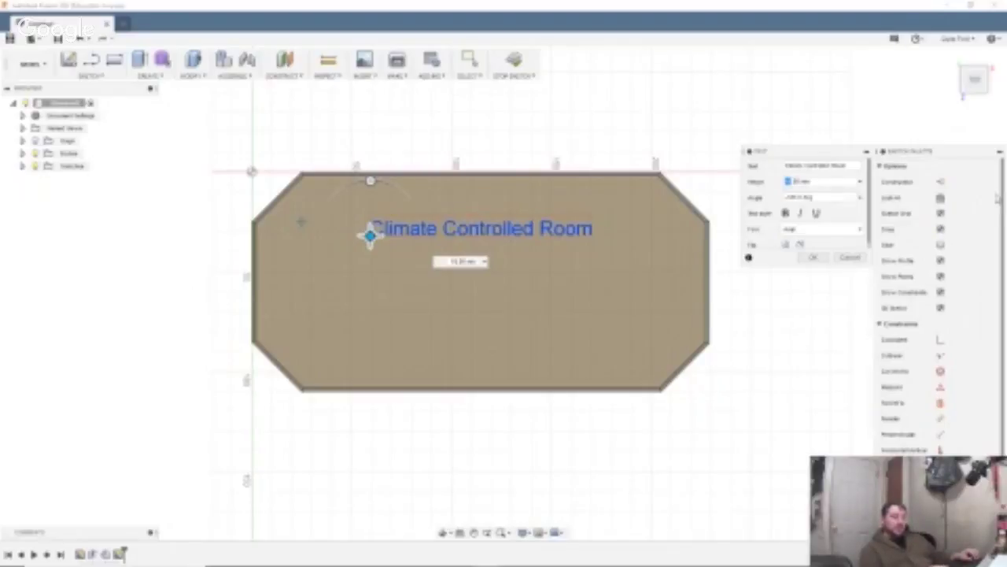
type("8")
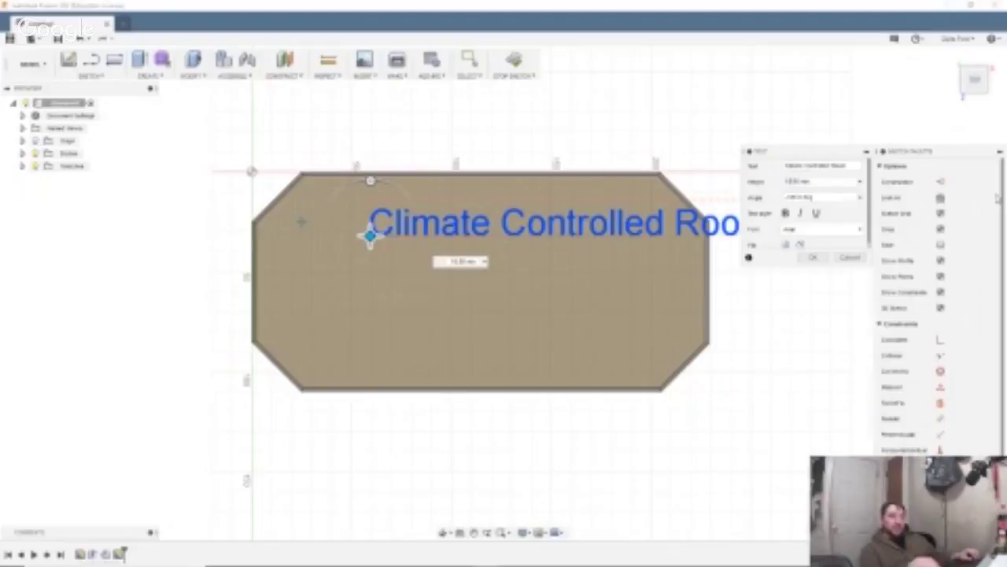
mouse_move(370, 234)
left_mouse_down()
mouse_move(281, 255)
mouse_move(281, 265)
left_mouse_up()
left_click(790, 182)
left_click_drag(792, 183, 786, 182)
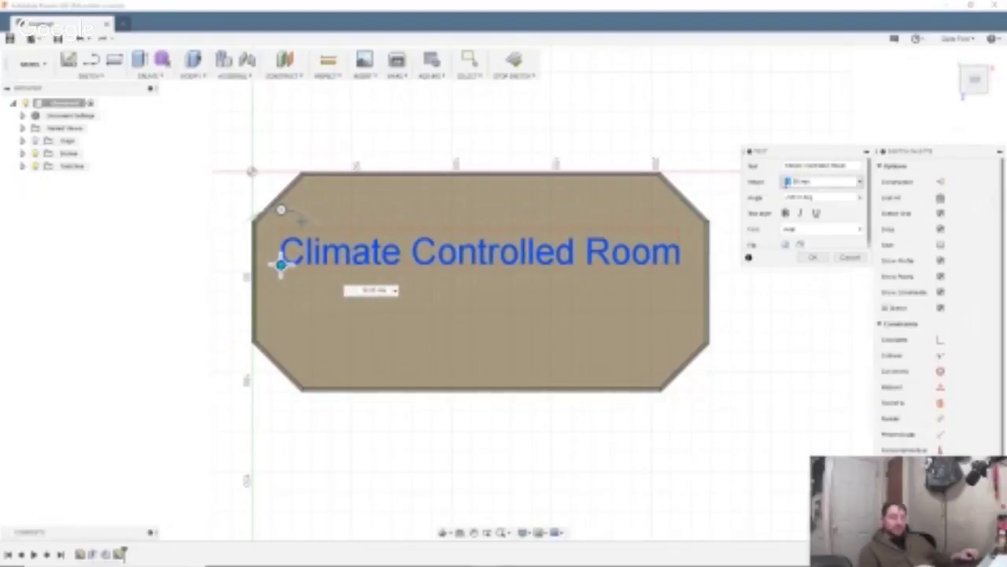
type("19")
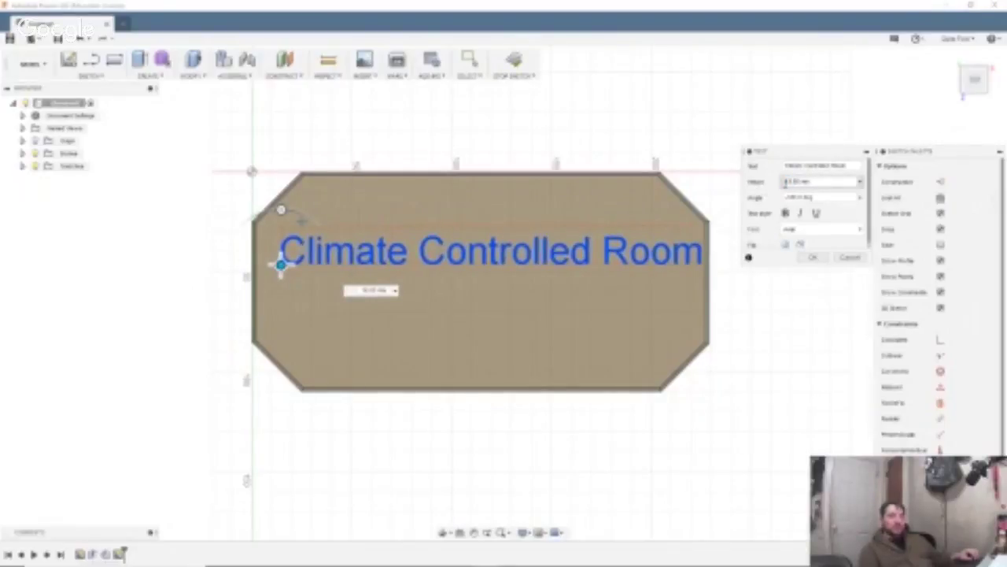
left_click_drag(280, 265, 272, 266)
Make the "Climate Controlled Room" text bold and set its height to 17 mm.
left_click(784, 214)
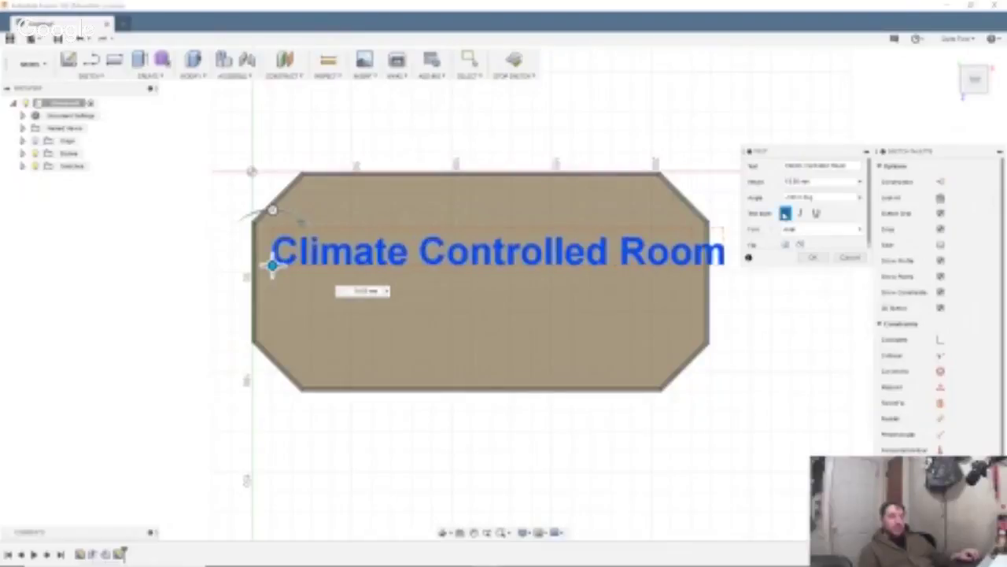
left_click_drag(273, 265, 257, 268)
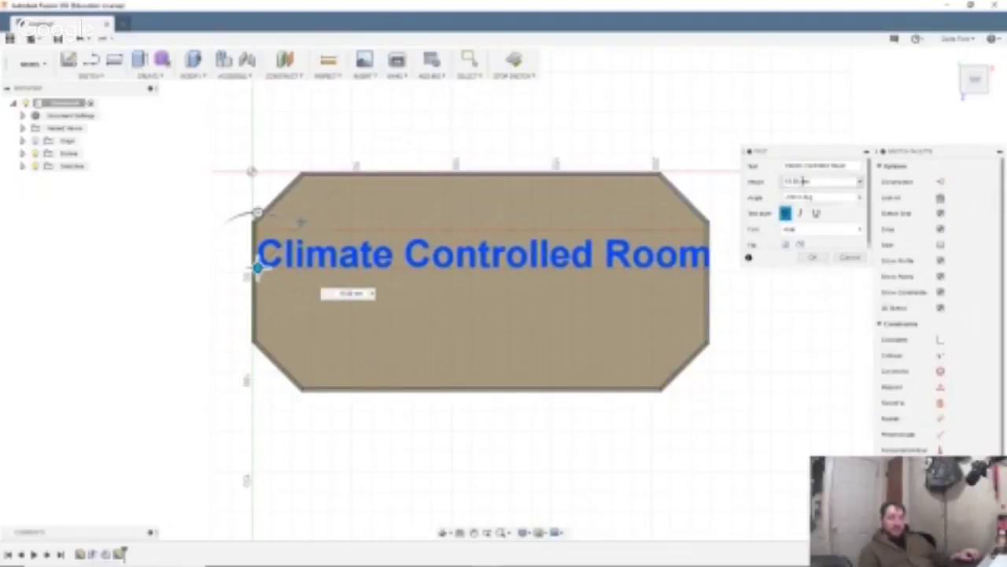
left_click(793, 181)
left_click(790, 181)
key("BackSpace")
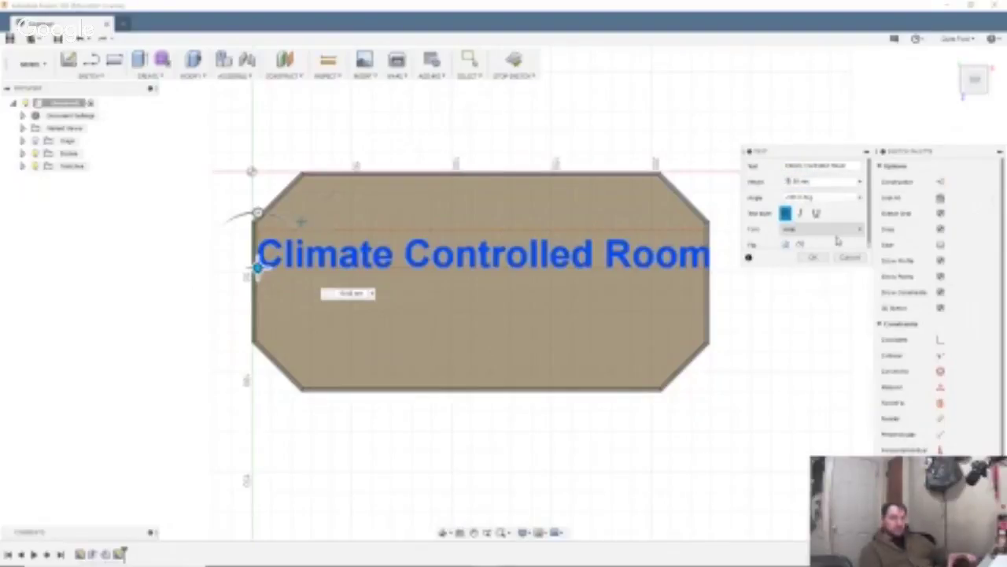
type("7")
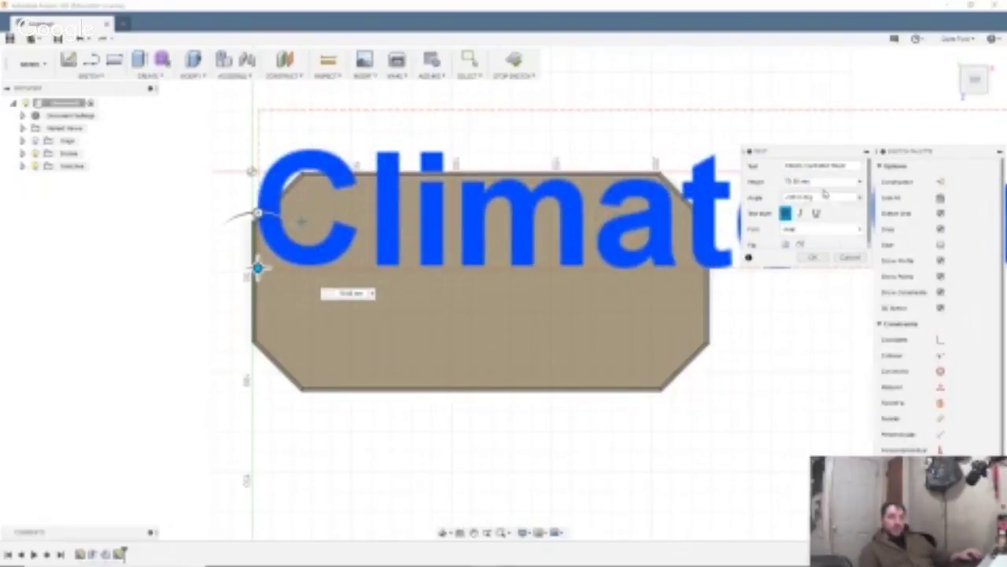
key("Delete")
key("Delete")
key("Delete")
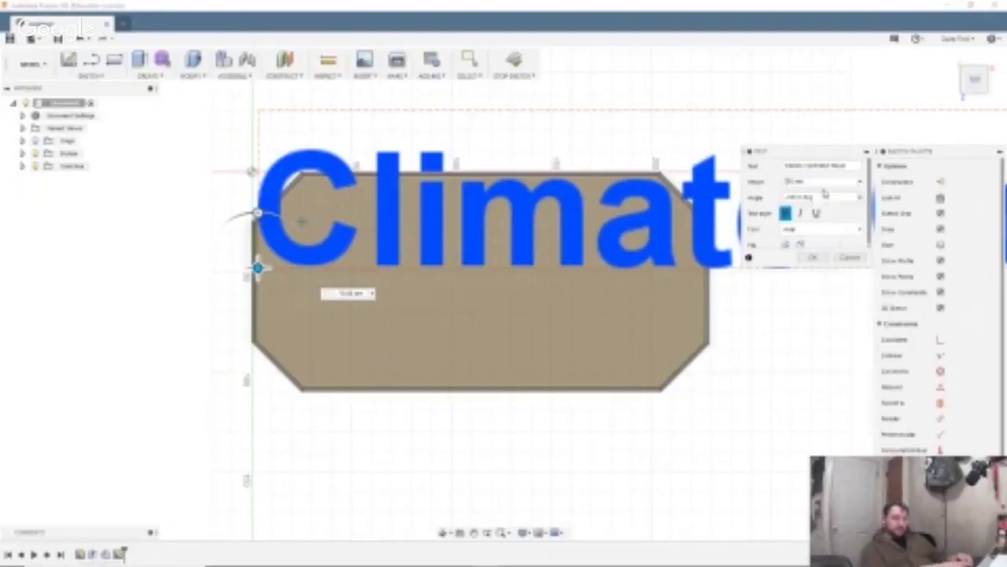
type("15")
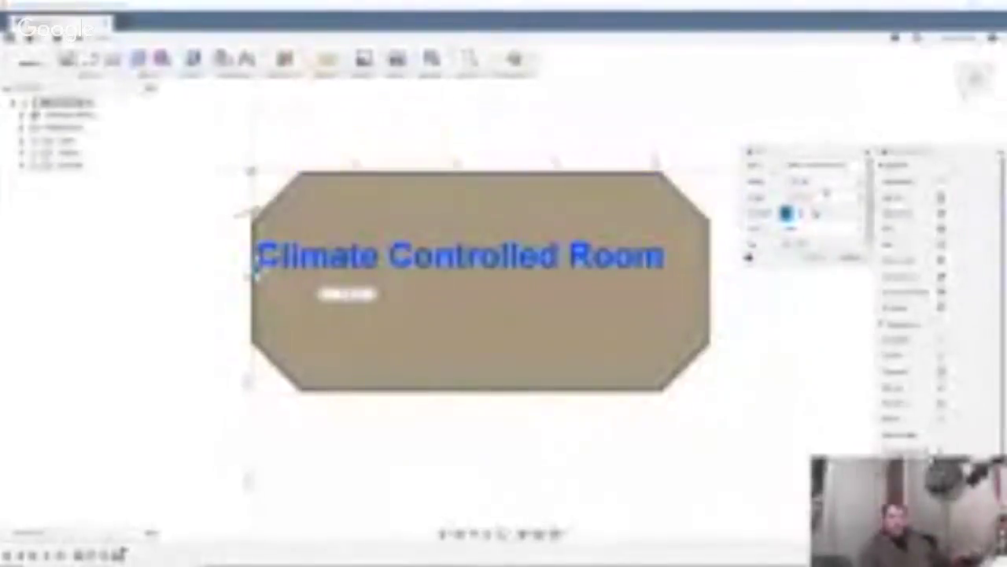
Centre the bold text across the width of the plate, accept it and finish the sketch.
left_click_drag(250, 268, 273, 270)
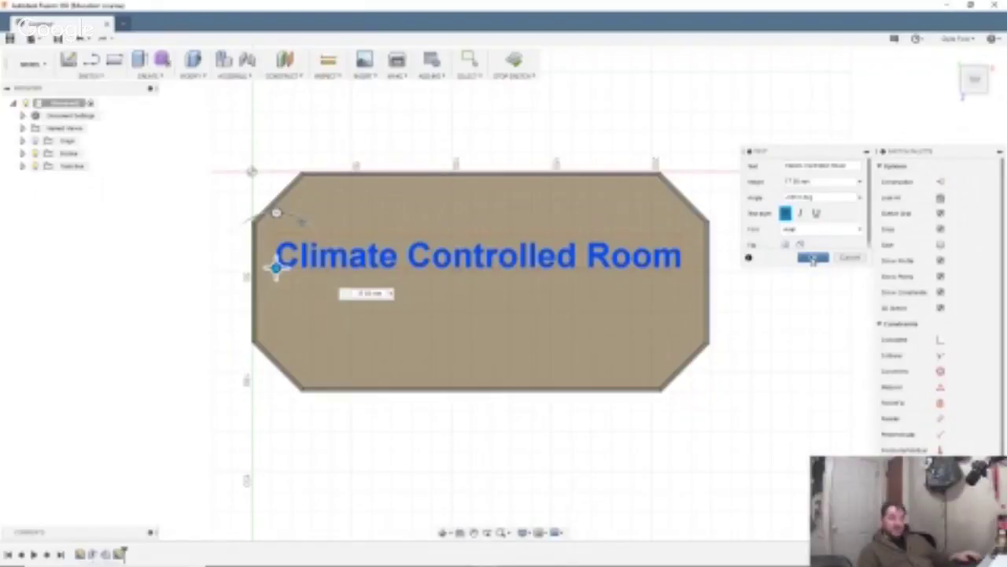
left_click(812, 258)
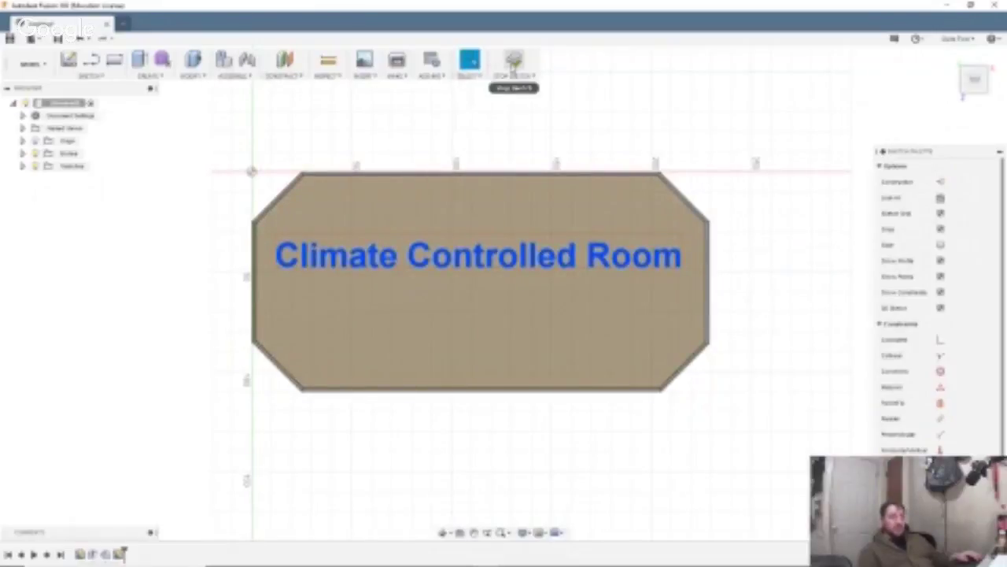
left_click(513, 63)
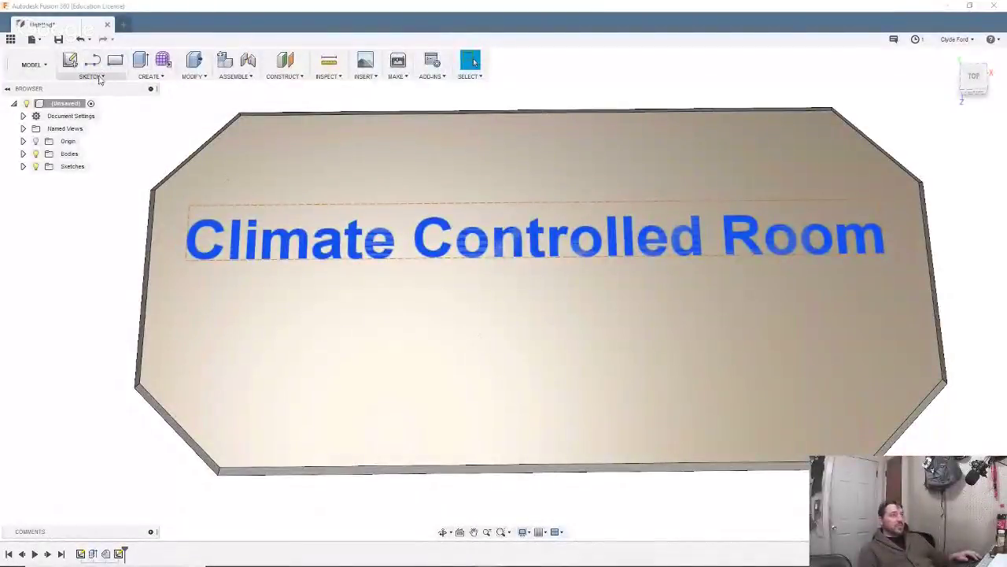
Add the sketch text "KEEP DOOR CLOSED" on the plate's top face below the first line, rotated to -180 degrees.
left_click(93, 77)
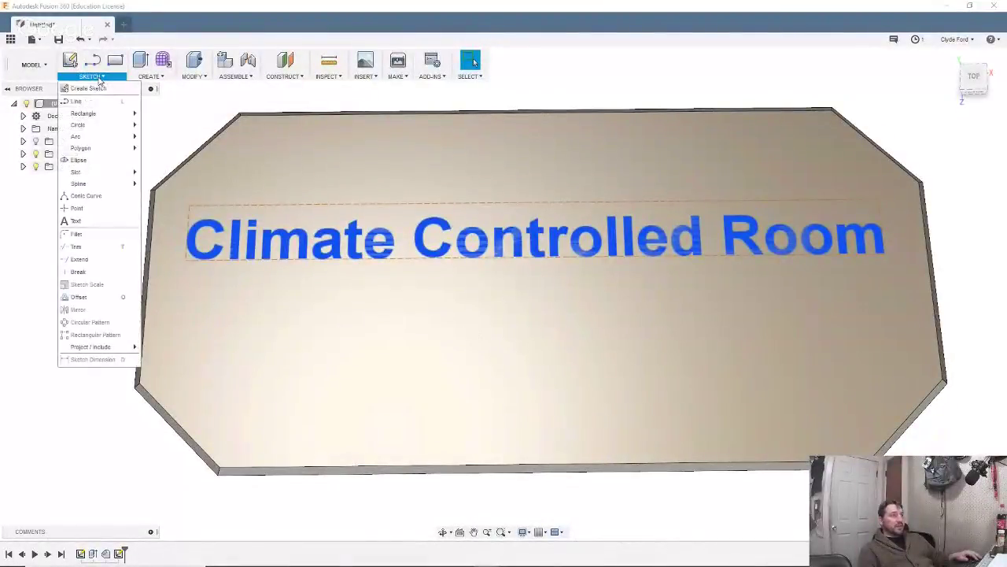
left_click(104, 220)
left_click(415, 336)
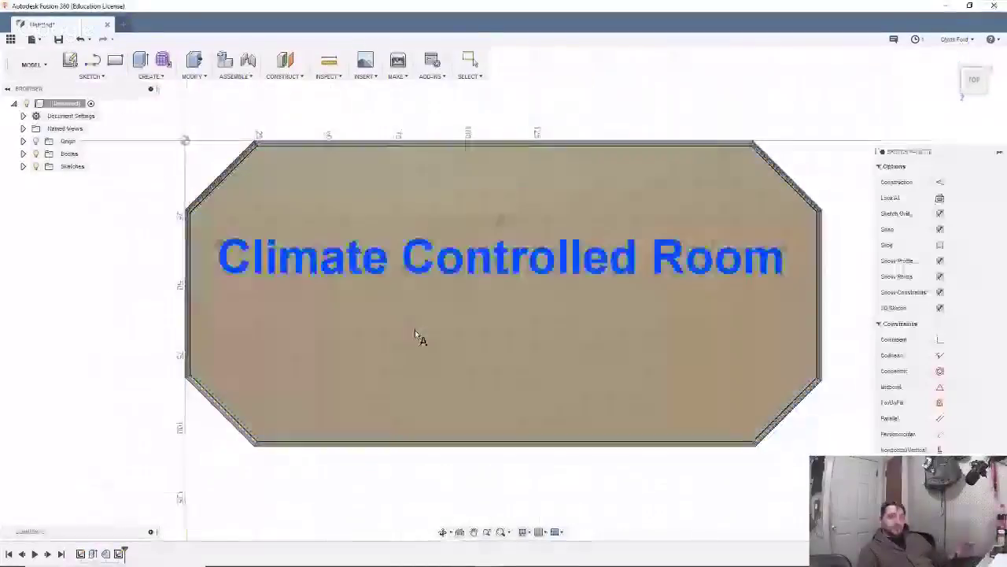
left_click(324, 321)
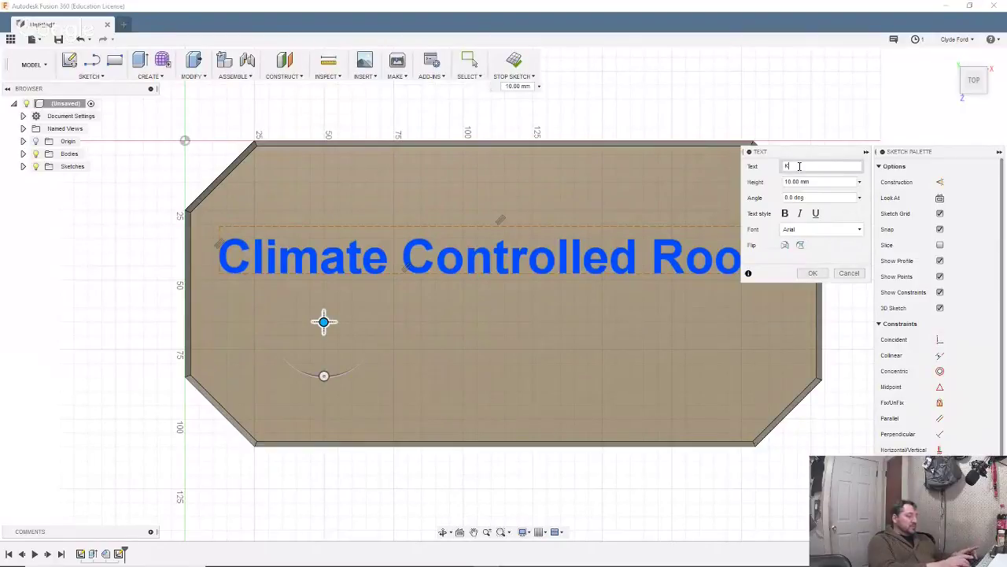
type("KEEP DOOR")
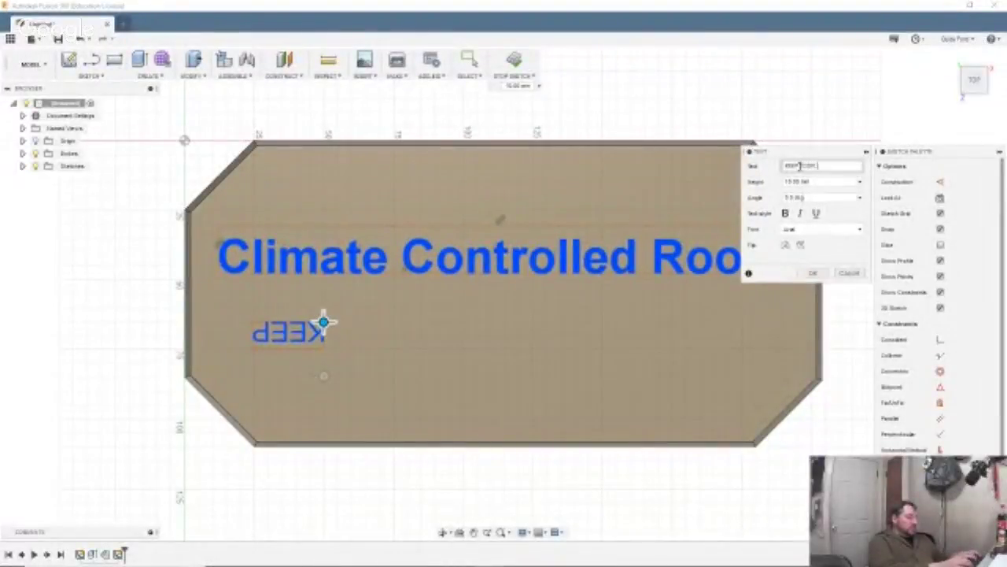
type(" CLOSED")
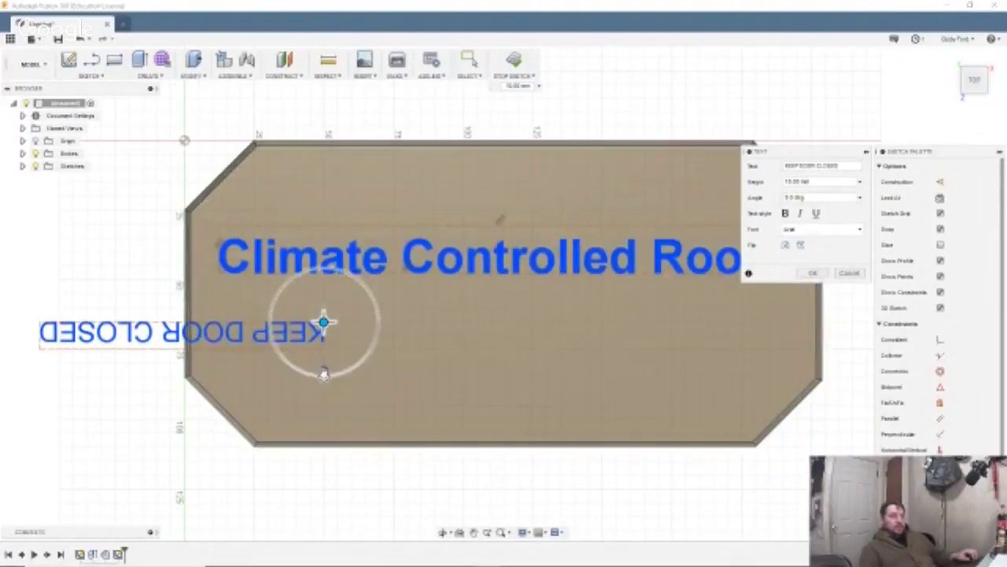
left_click_drag(323, 375, 304, 175)
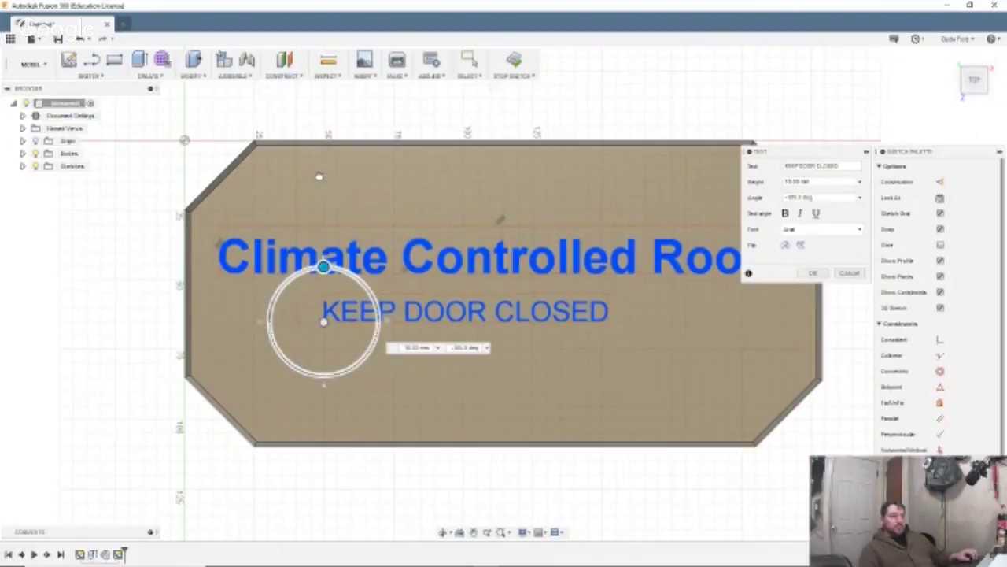
left_click_drag(321, 323, 361, 341)
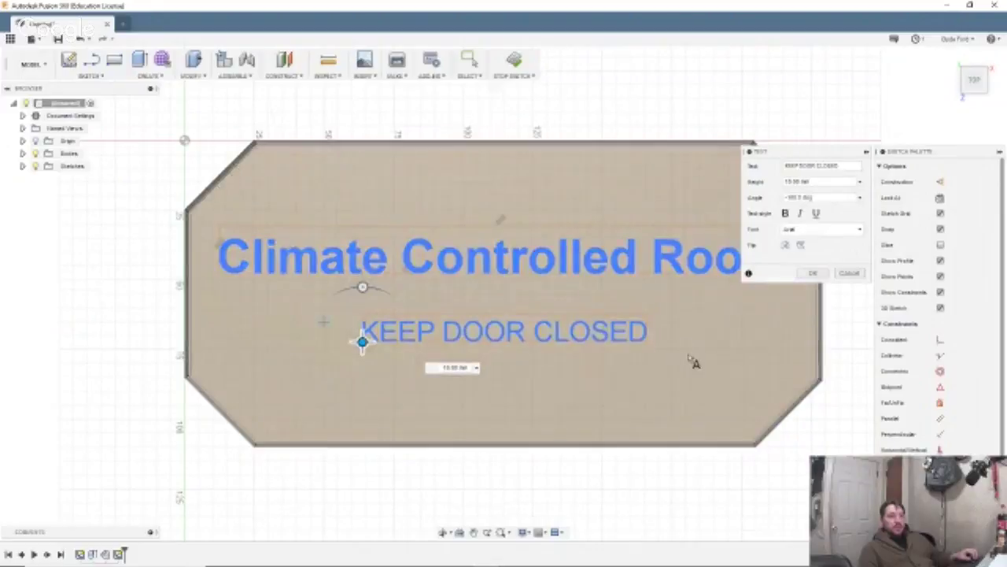
Set the height of the "KEEP DOOR CLOSED" text to 14 mm and make it bold.
middle_click_drag(685, 354, 591, 348)
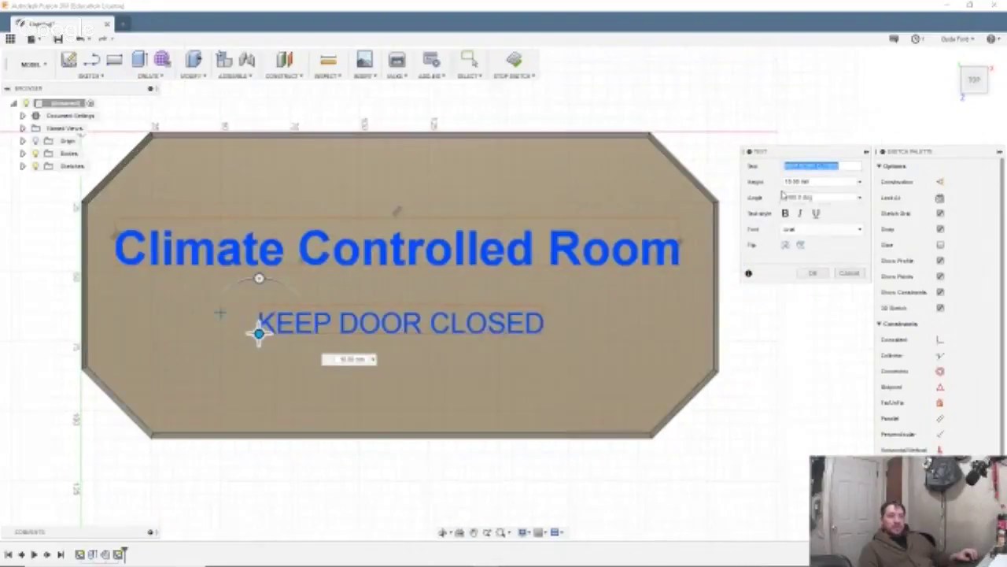
left_click_drag(784, 182, 791, 182)
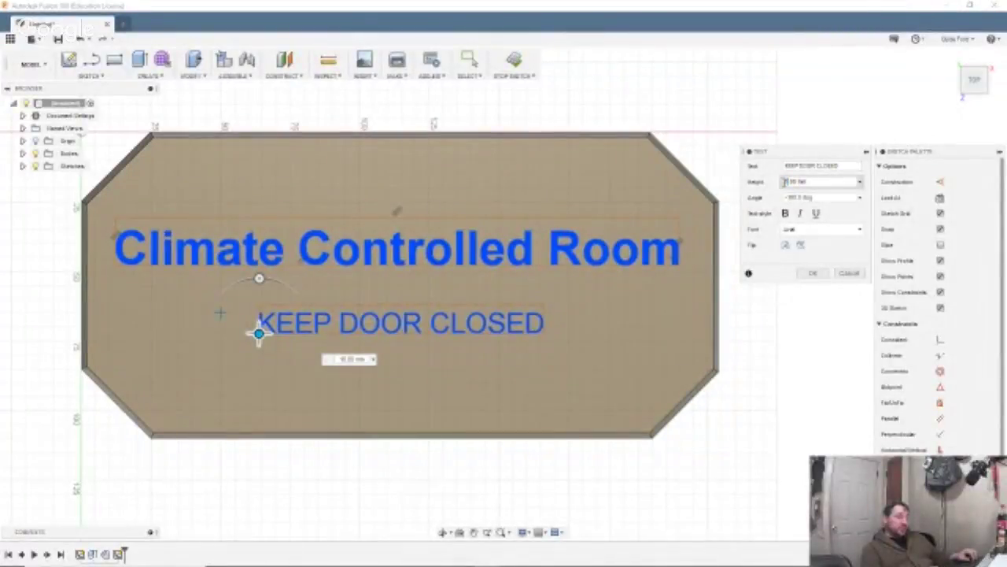
type("14")
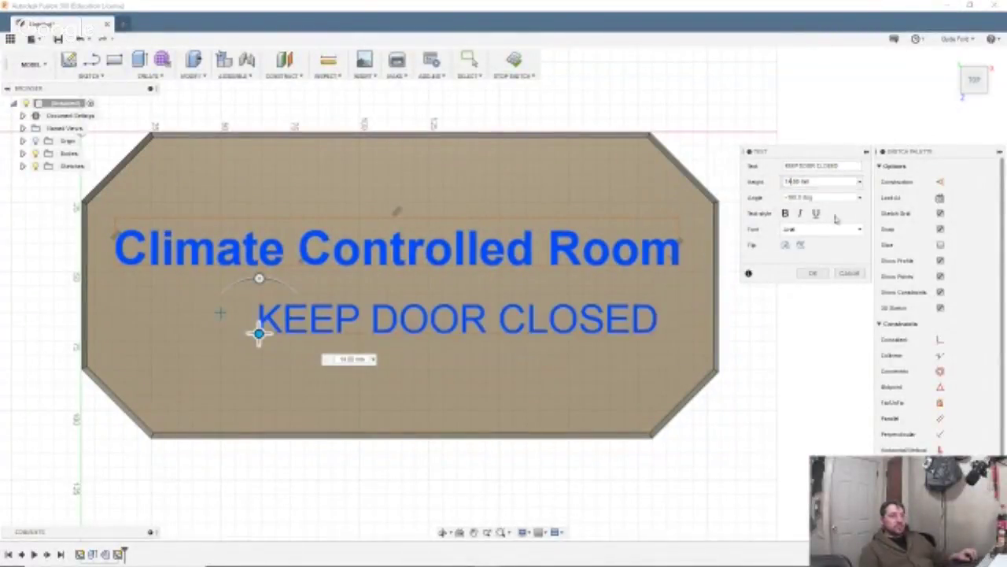
left_click(785, 213)
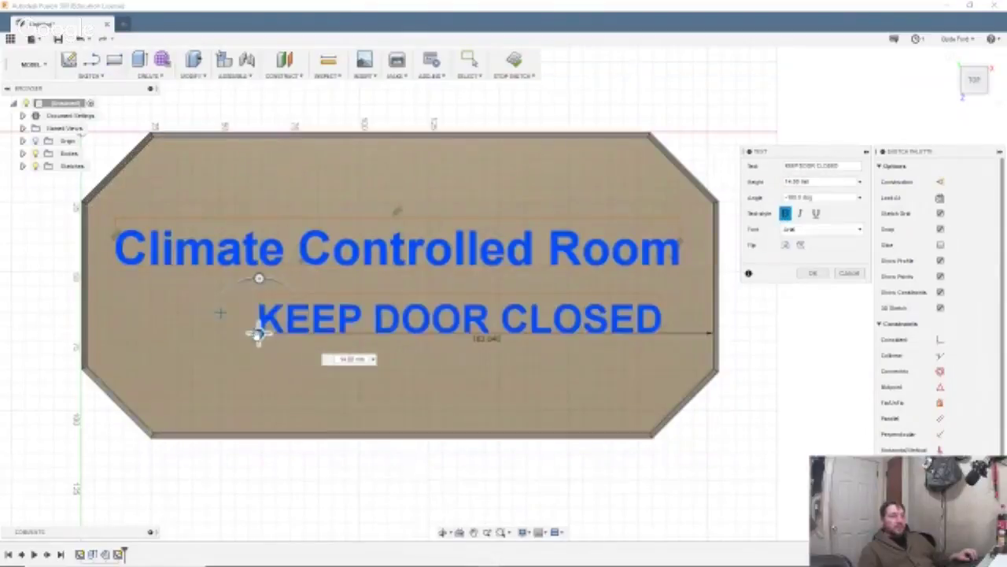
Centre the second text line beneath "Climate Controlled Room" and accept it.
left_click_drag(255, 333, 201, 332)
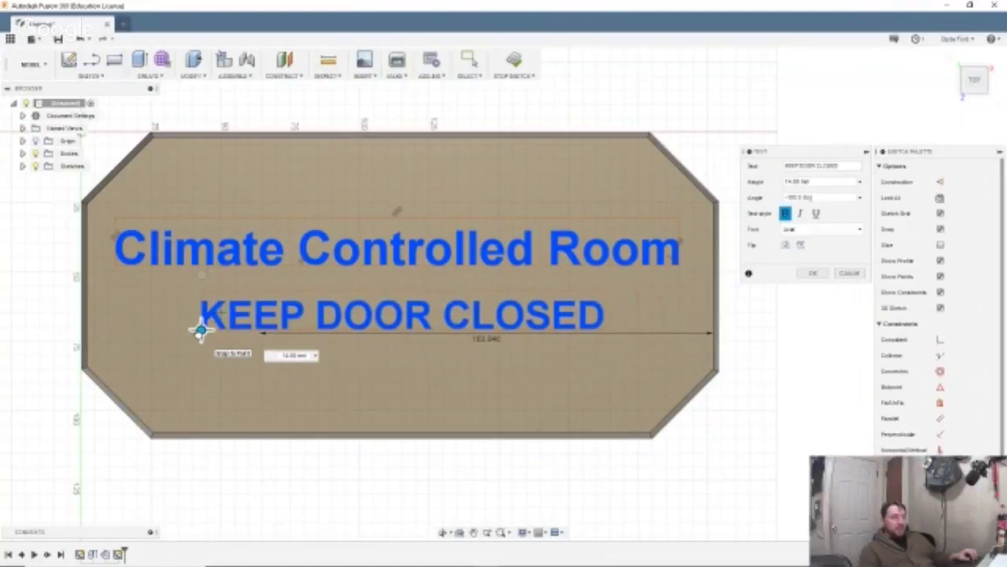
left_click_drag(201, 330, 201, 330)
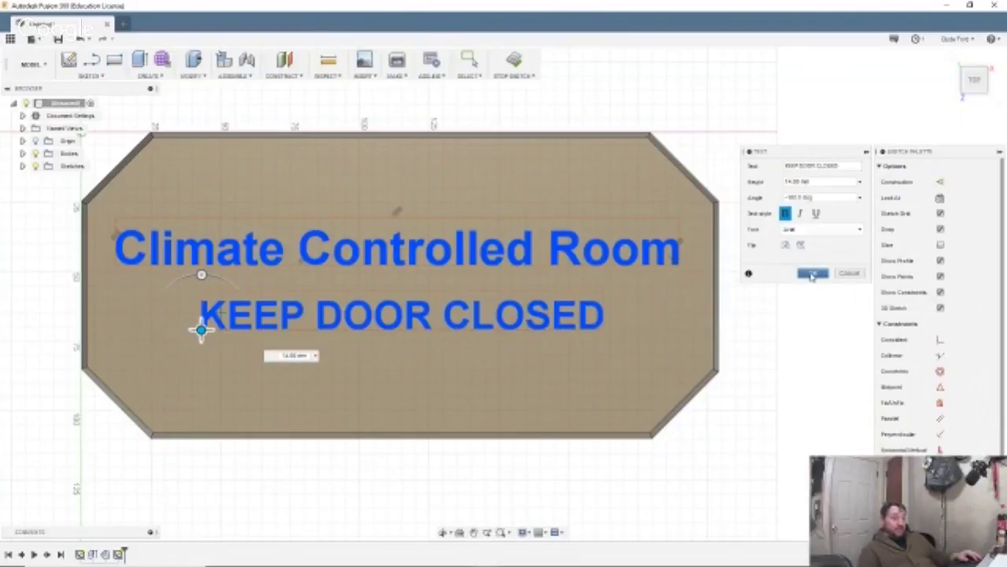
left_click(813, 274)
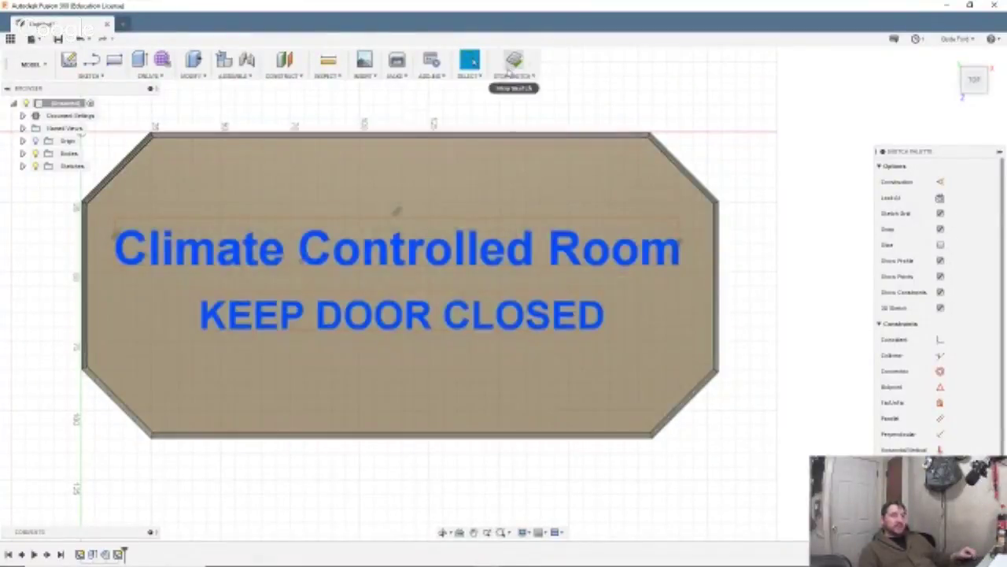
Finish the sketch that holds the two text lines on the plate's top face.
left_click(513, 60)
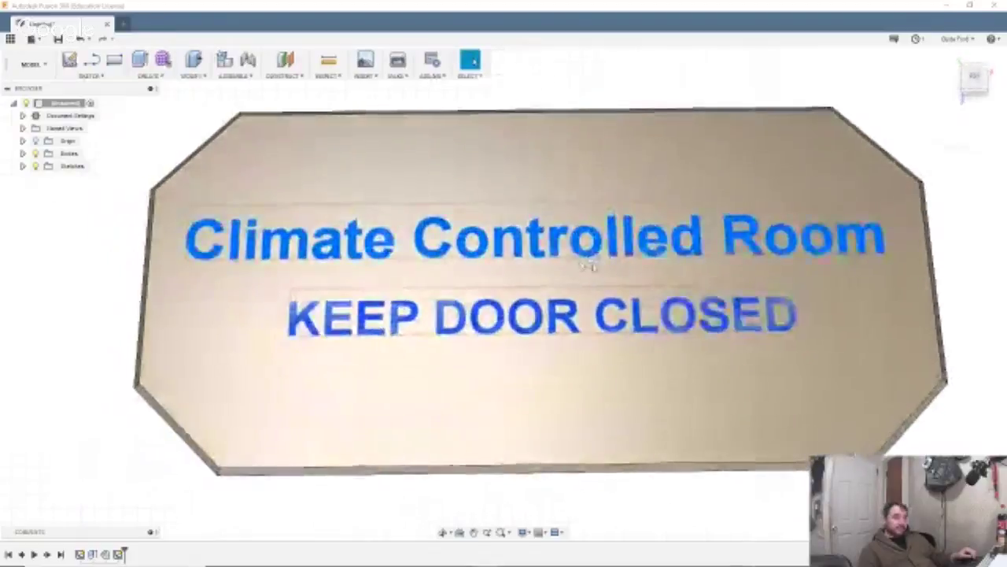
middle_click_drag(714, 364, 656, 357)
middle_click_drag(560, 367, 562, 330, "shift")
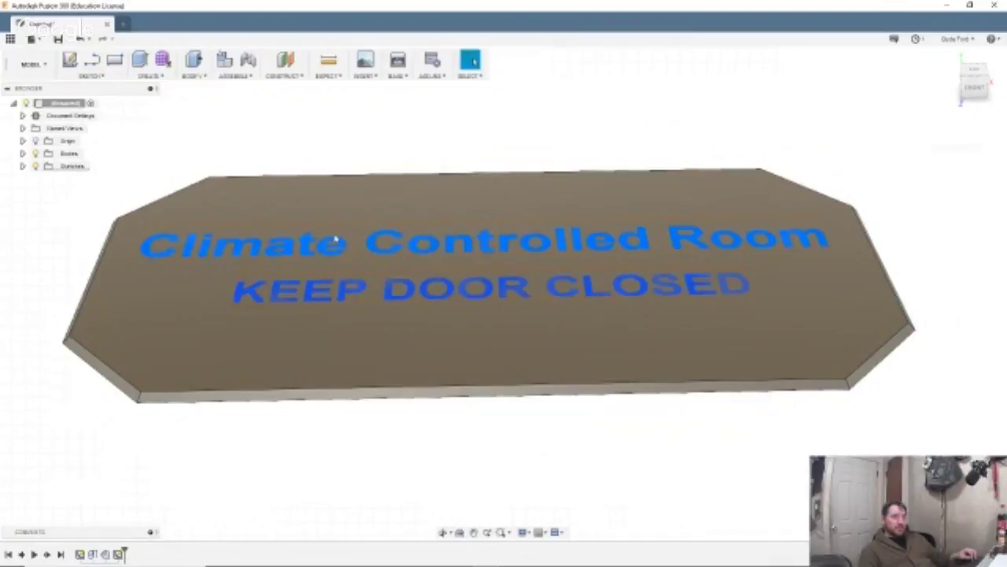
Extrude both text lines, "Climate Controlled Room" and "KEEP DOOR CLOSED", upward from the plate's top face and join them to the plate.
right_click(309, 294)
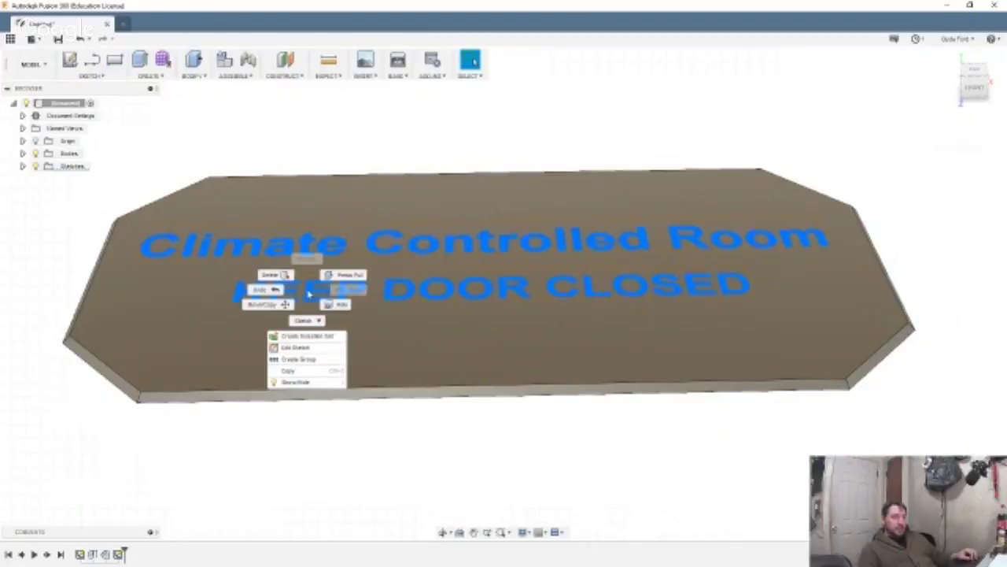
left_click(135, 67)
left_click(137, 66)
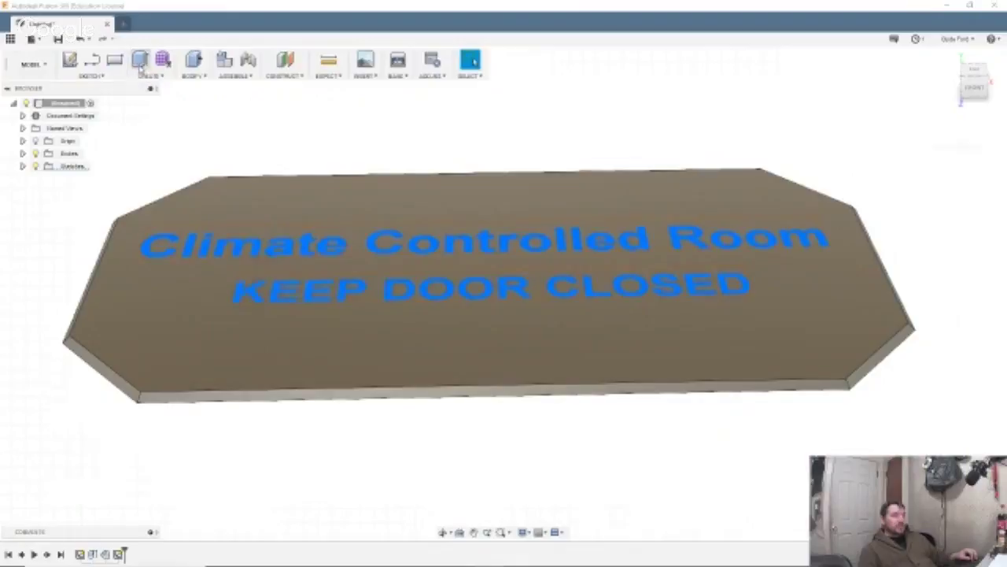
left_click(311, 291)
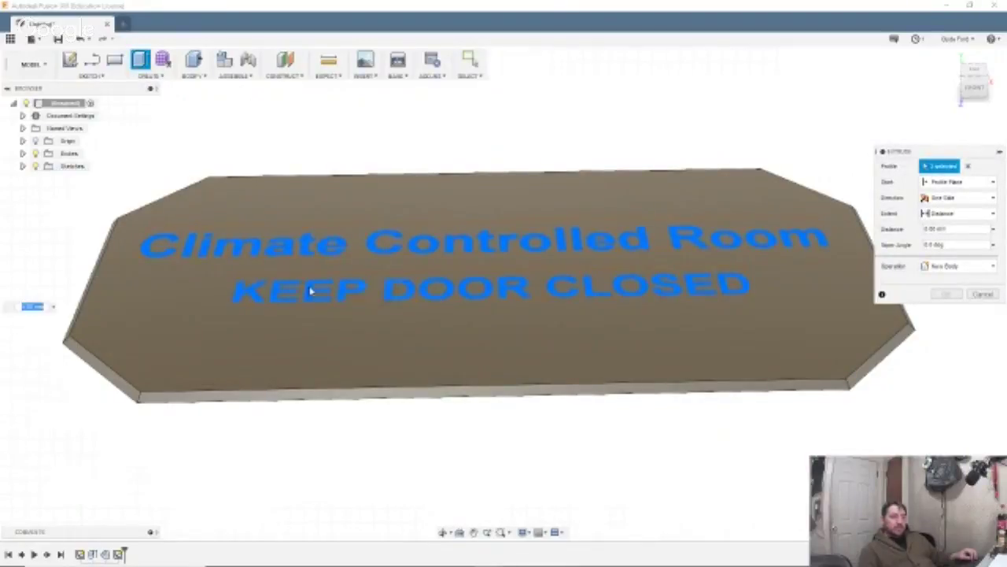
left_click(291, 251)
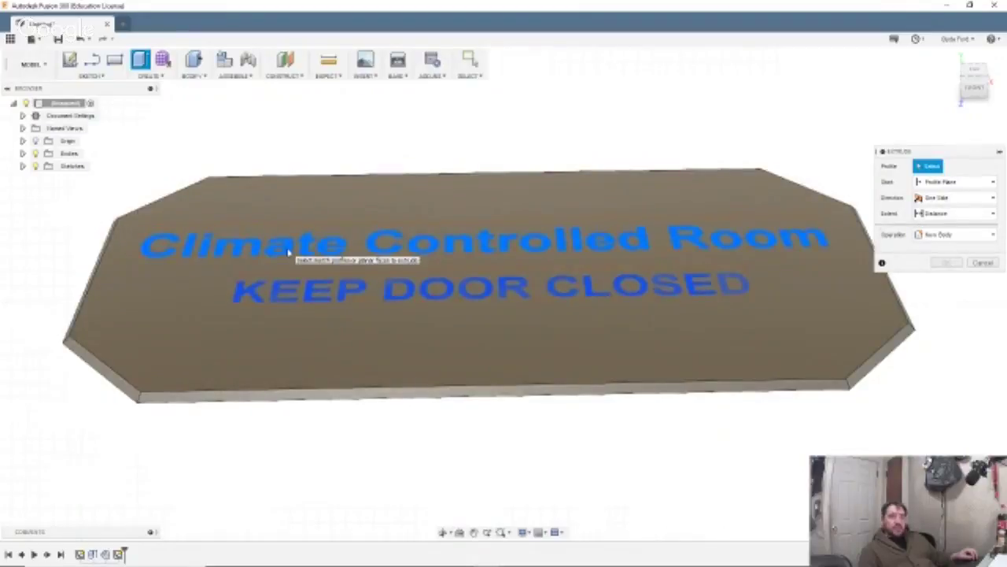
scroll(563, 403, "up", 5)
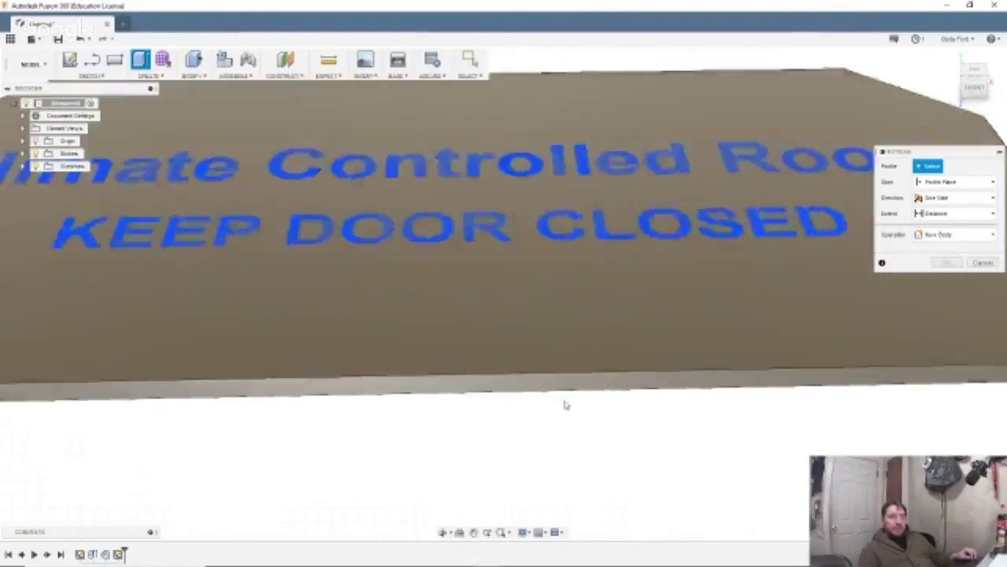
scroll(555, 394, "down", 8)
scroll(554, 394, "up", 6)
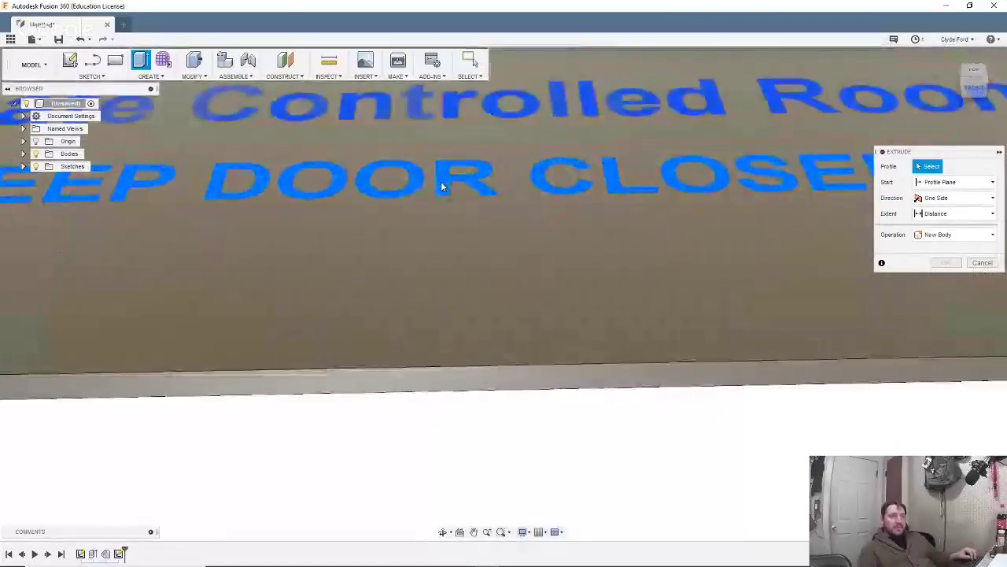
left_click(441, 182)
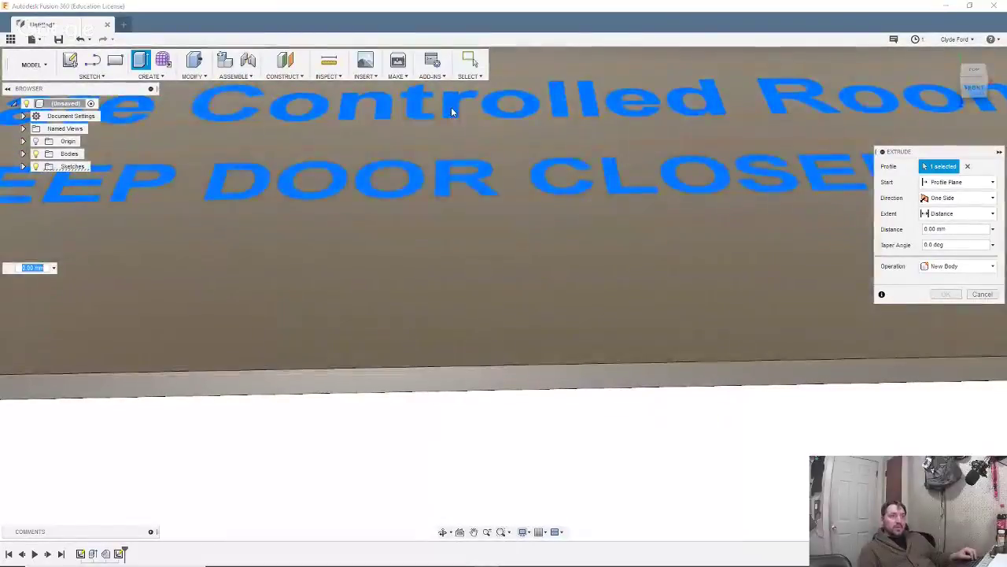
left_click(451, 108)
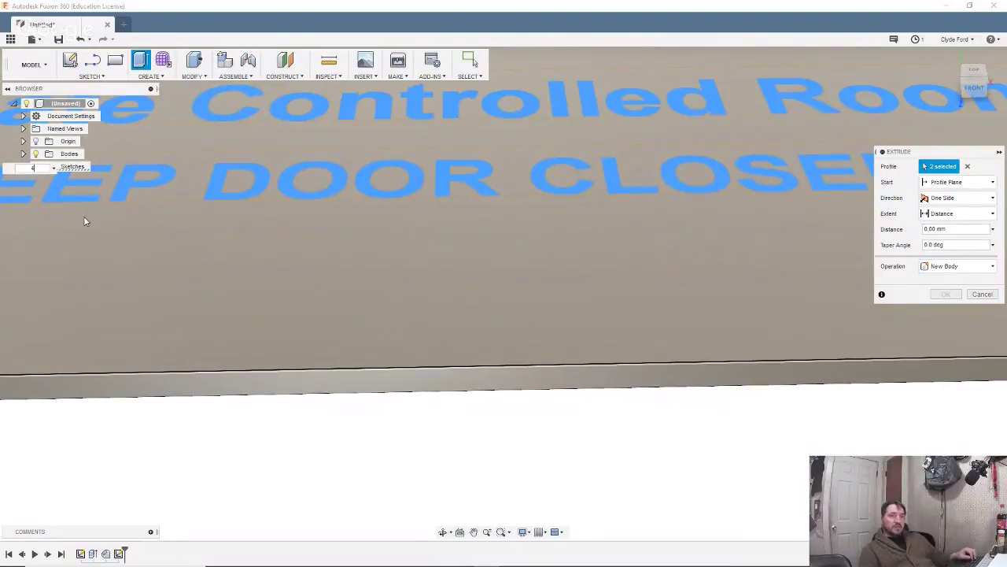
scroll(344, 226, "up", 4)
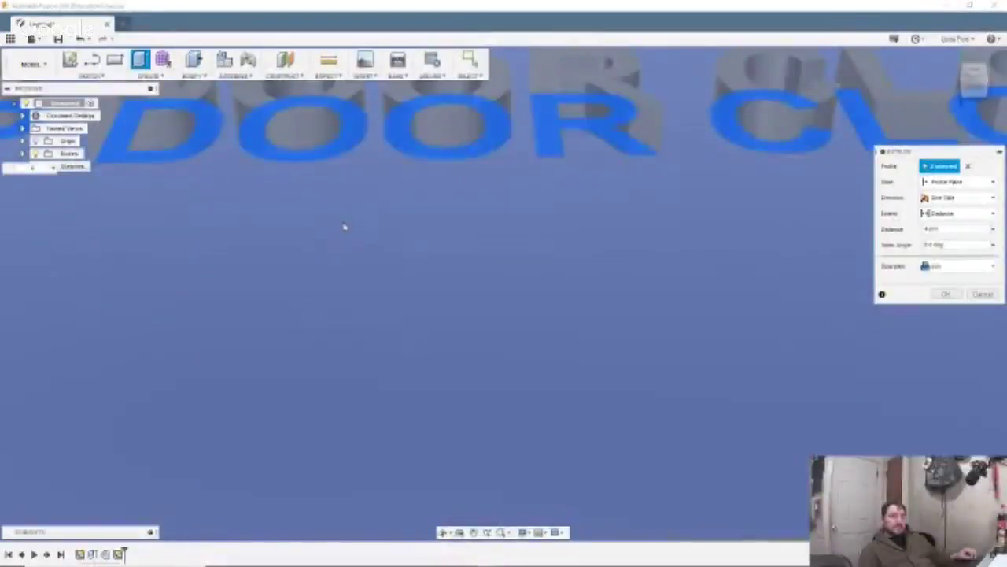
scroll(348, 229, "down", 7)
middle_click_drag(348, 227, 491, 322, "shift")
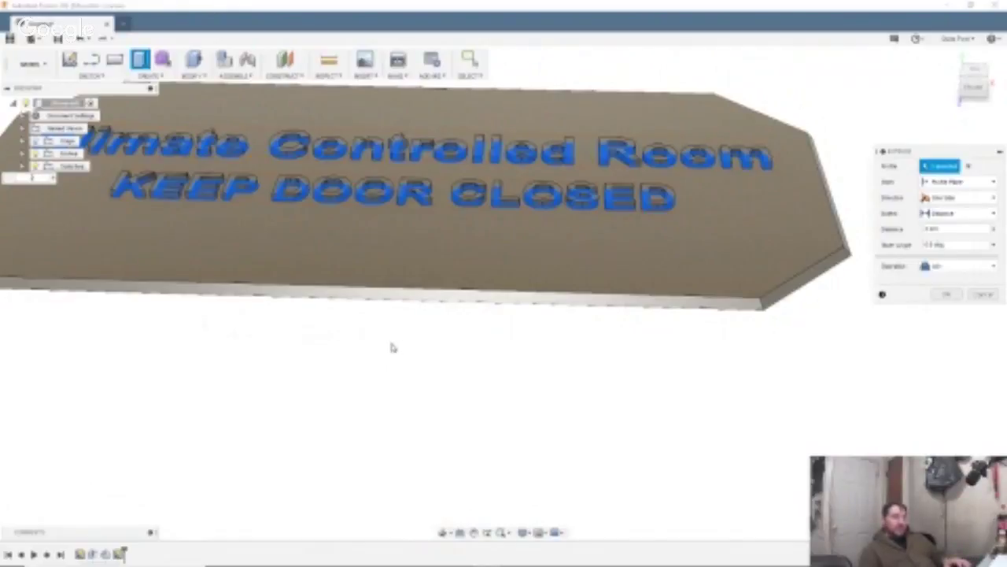
key("Return")
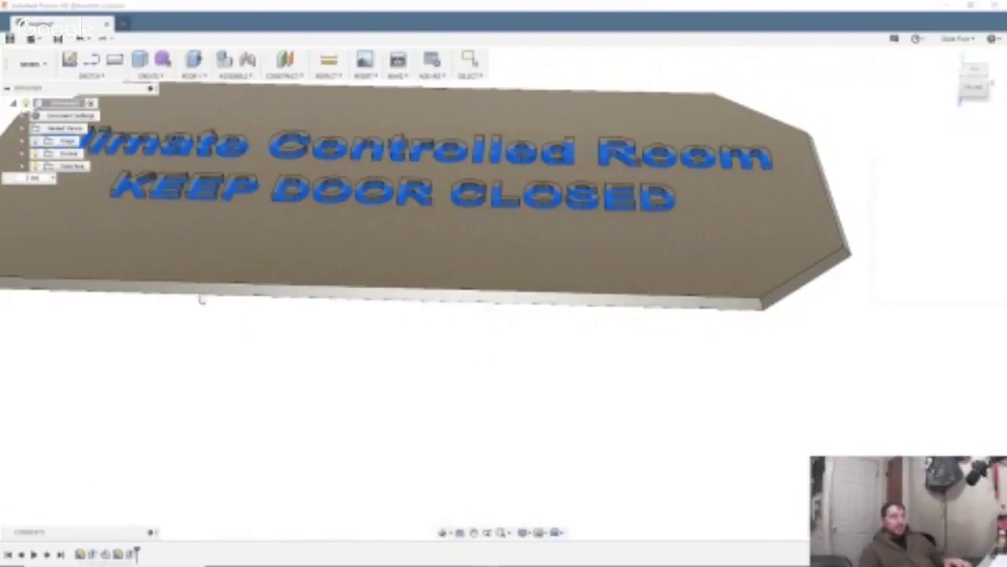
key("Escape")
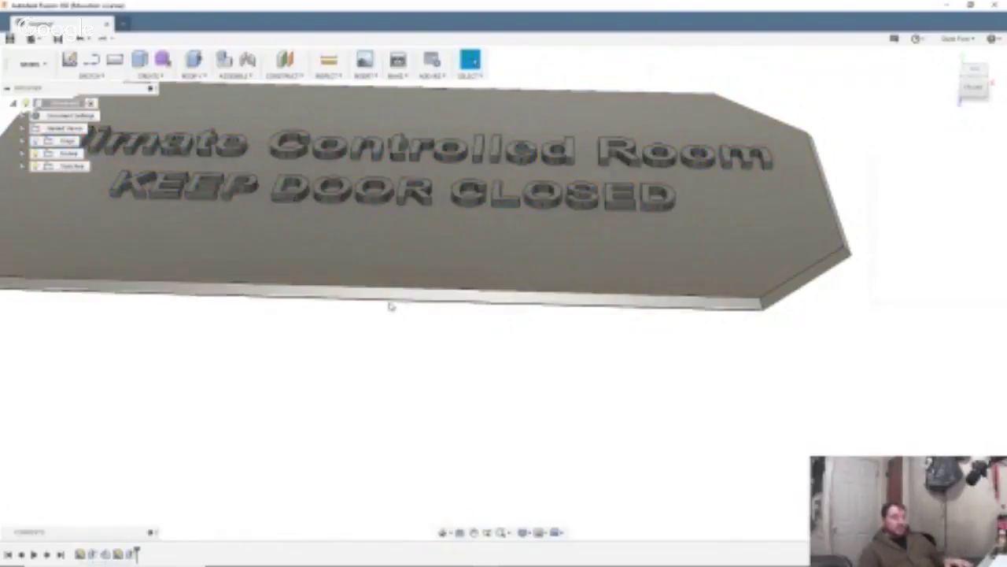
On the plate's top face, sketch a thin horizontal rectangle about 160 mm long above the "Climate Controlled Room" line.
middle_click_drag(388, 336, 393, 358, "shift")
middle_click_drag(427, 282, 520, 371)
mouse_move(591, 381)
middle_mouse_down("shift")
mouse_move(582, 378)
mouse_move(598, 381)
middle_mouse_up("shift")
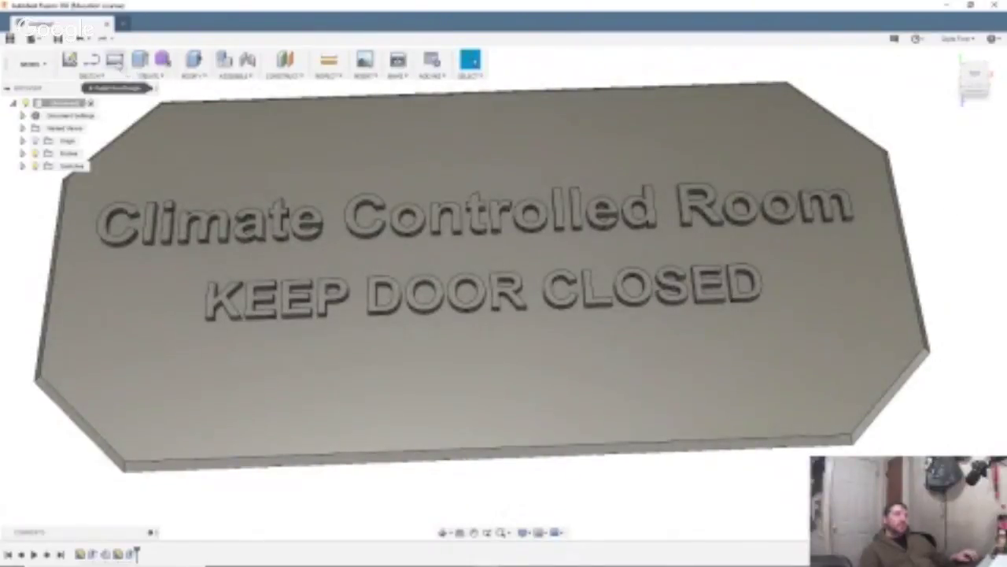
left_click(116, 62)
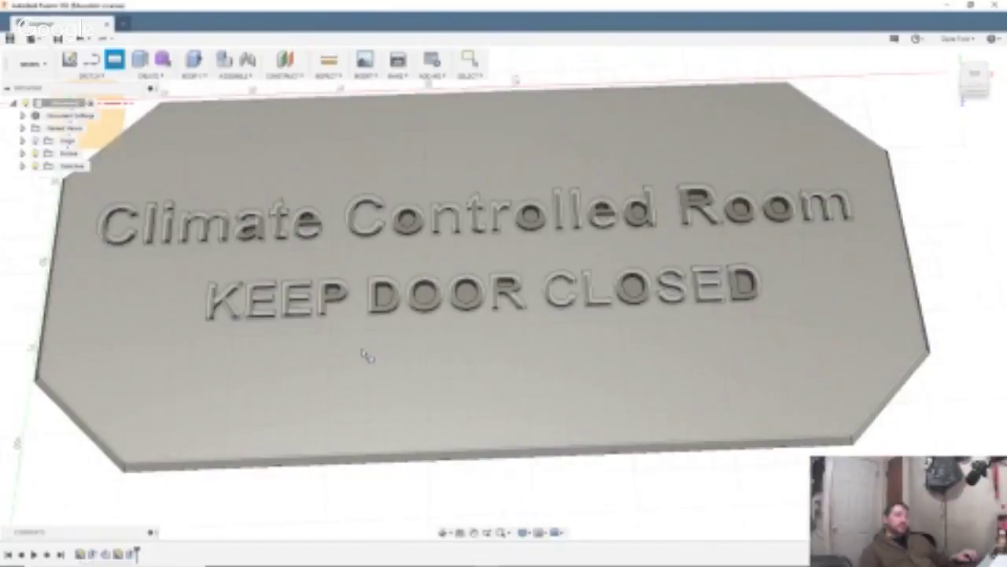
left_click(358, 337)
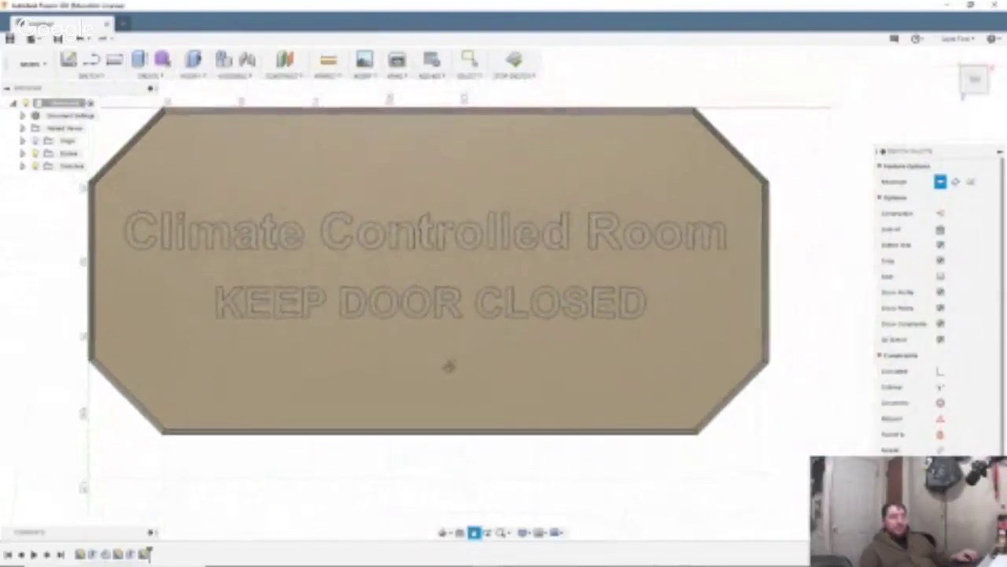
left_click(192, 183)
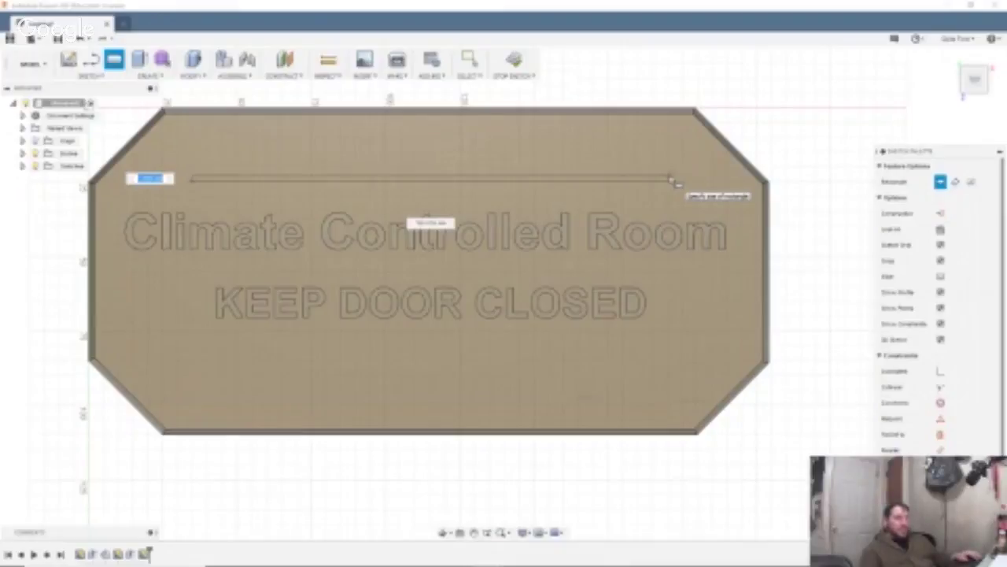
type("4")
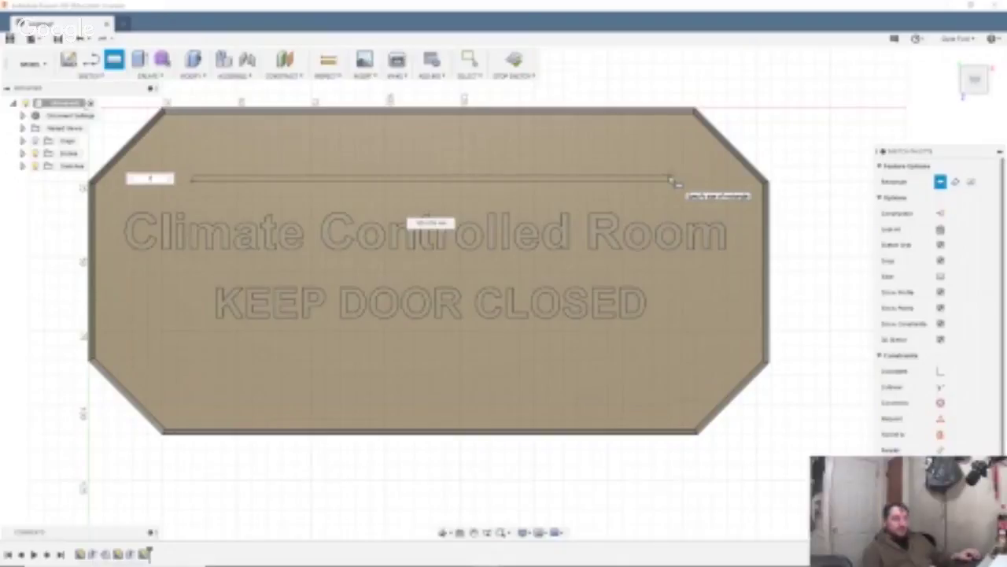
key("Tab")
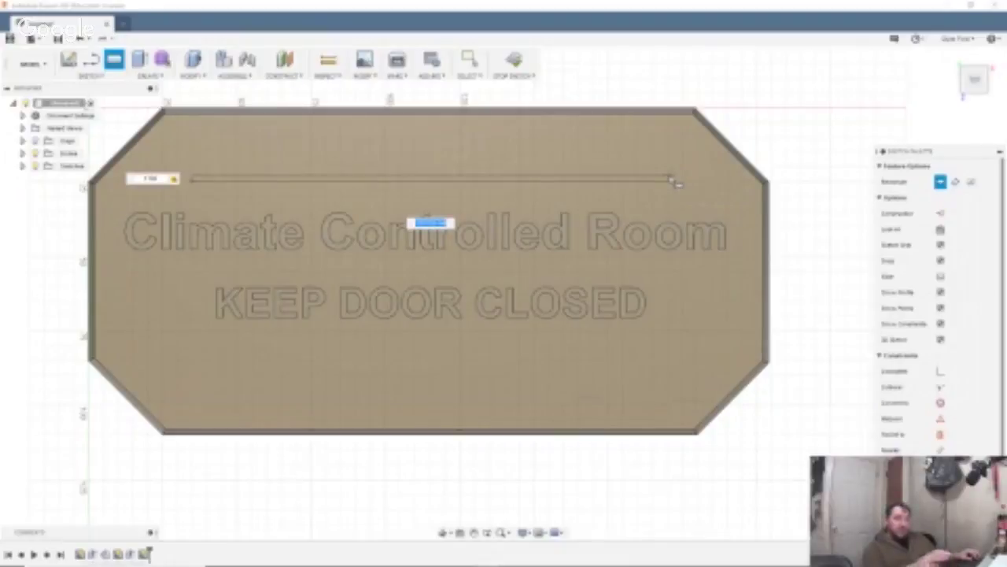
key("Return")
key("Escape")
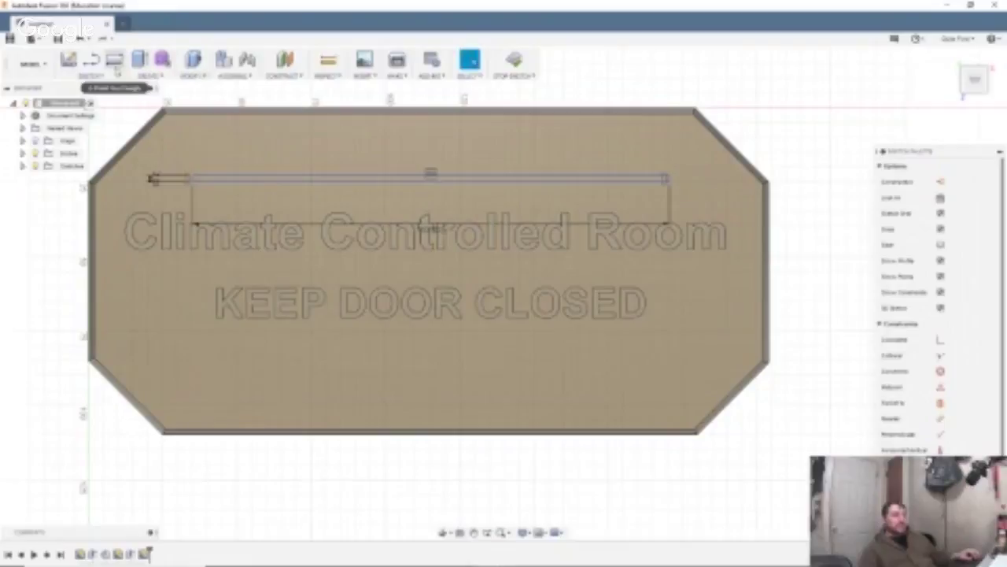
Sketch a second thin horizontal rectangle about 140 mm long below "KEEP DOOR CLOSED" and finish the sketch.
left_click(115, 60)
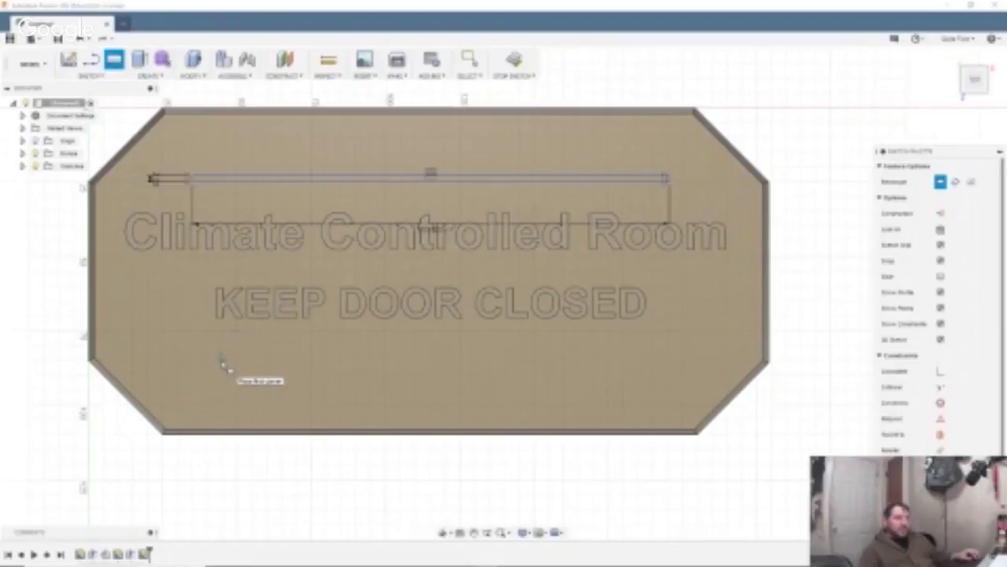
left_click(221, 359)
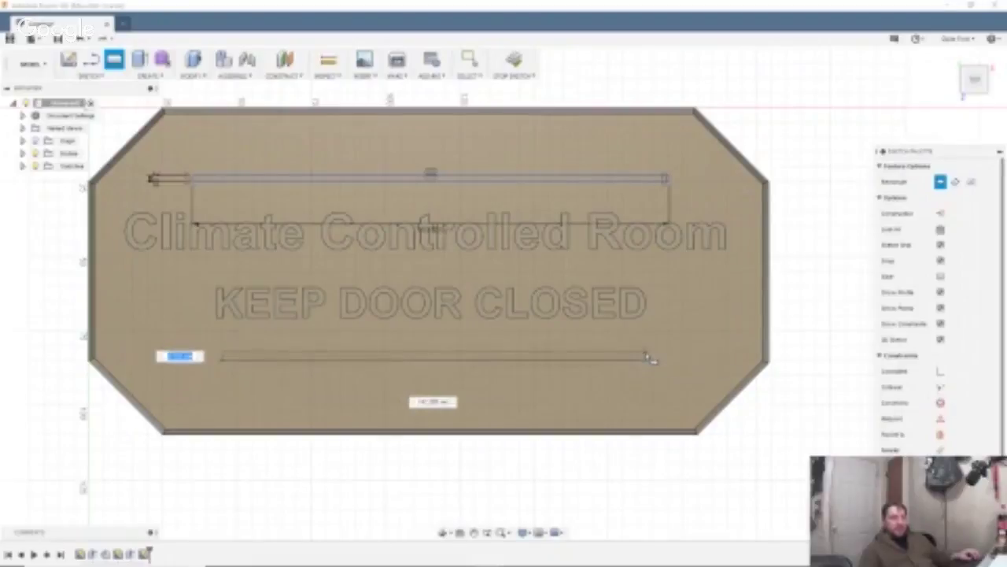
type("1")
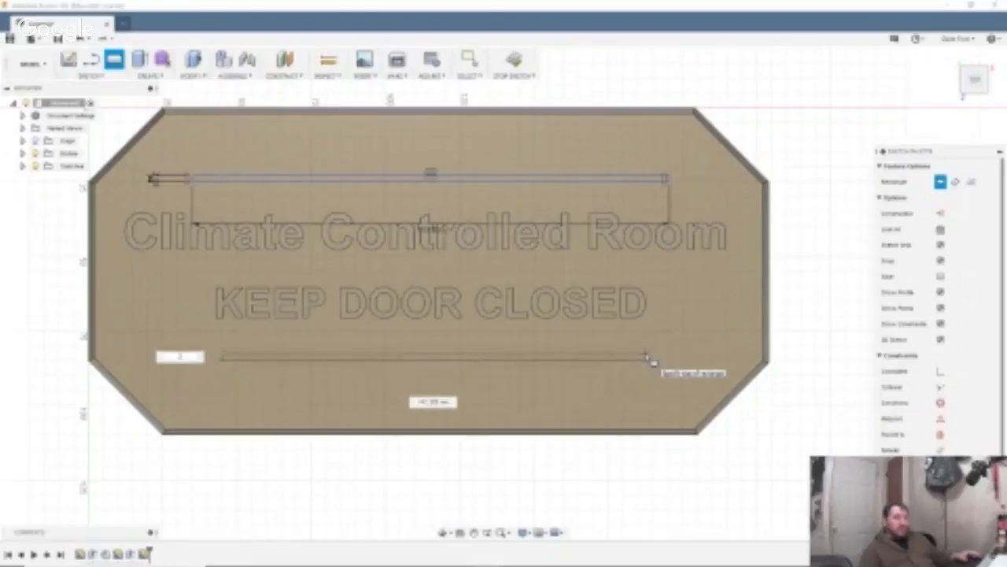
key("Tab")
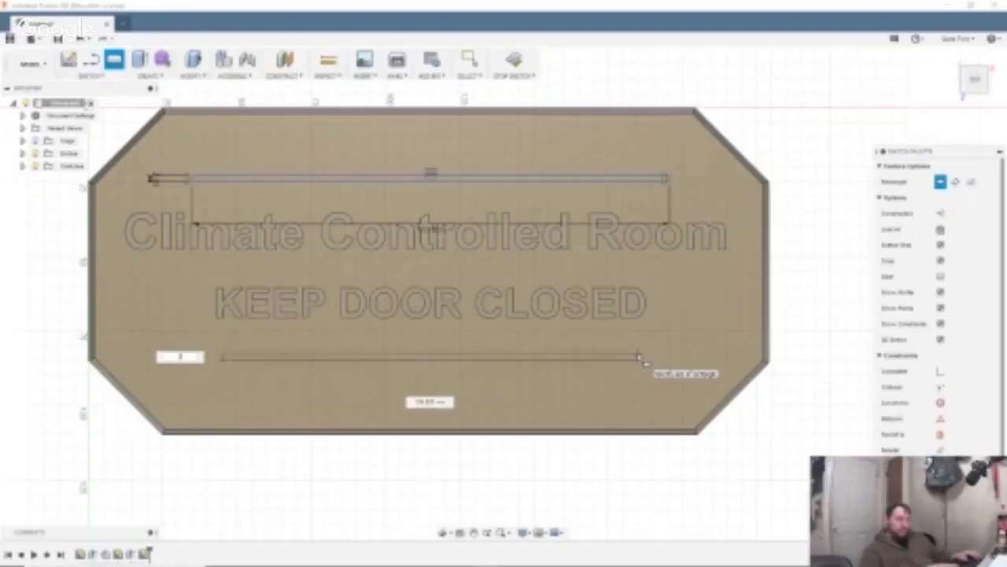
key("Tab")
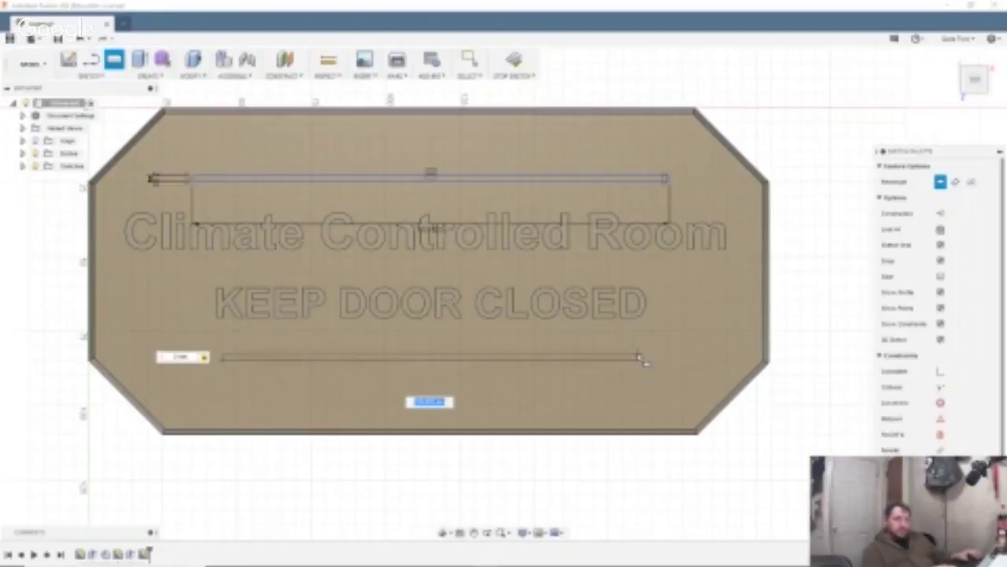
key("Return")
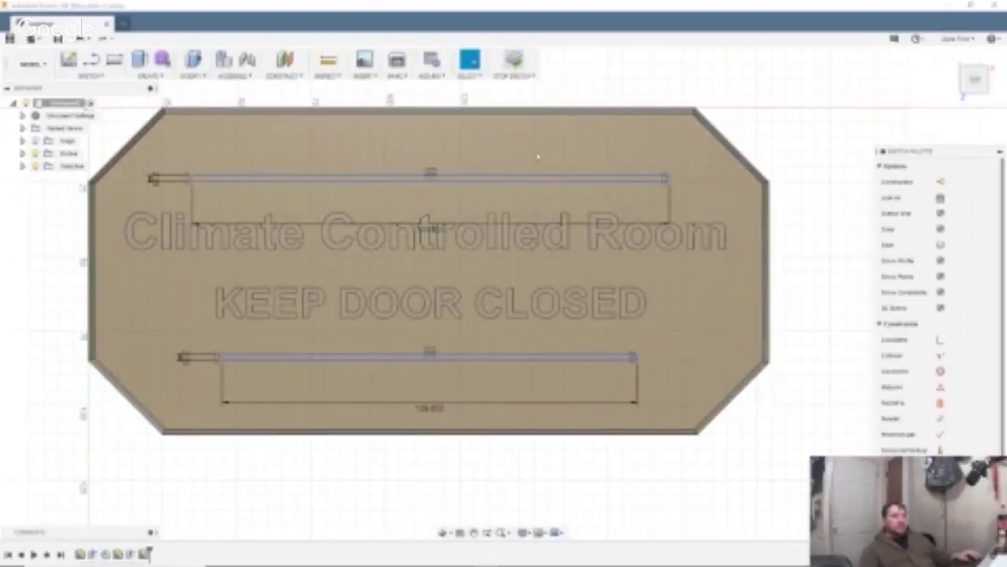
left_click(514, 63)
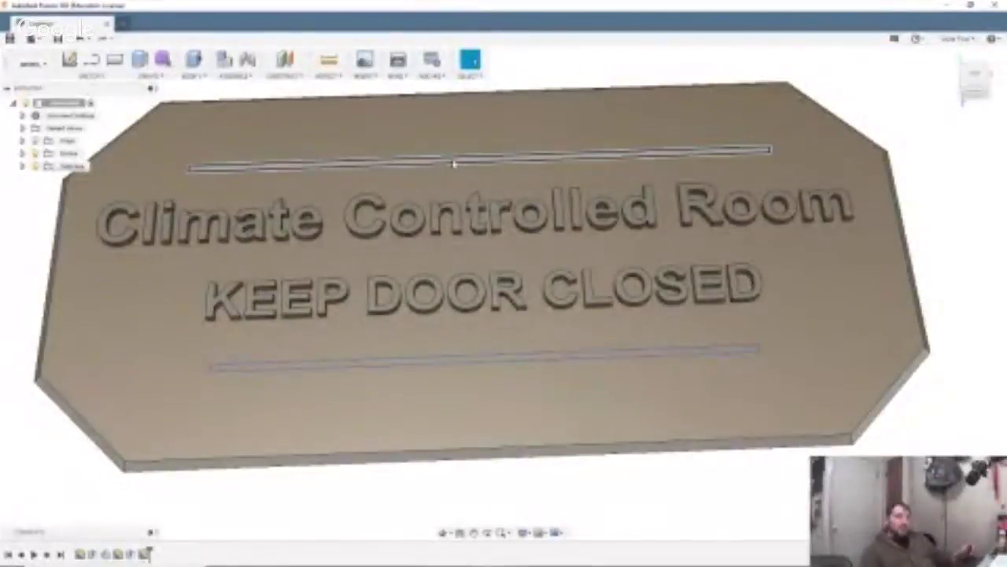
Extrude both thin rectangles as a cut 1 mm deep into the plate.
left_click(454, 163)
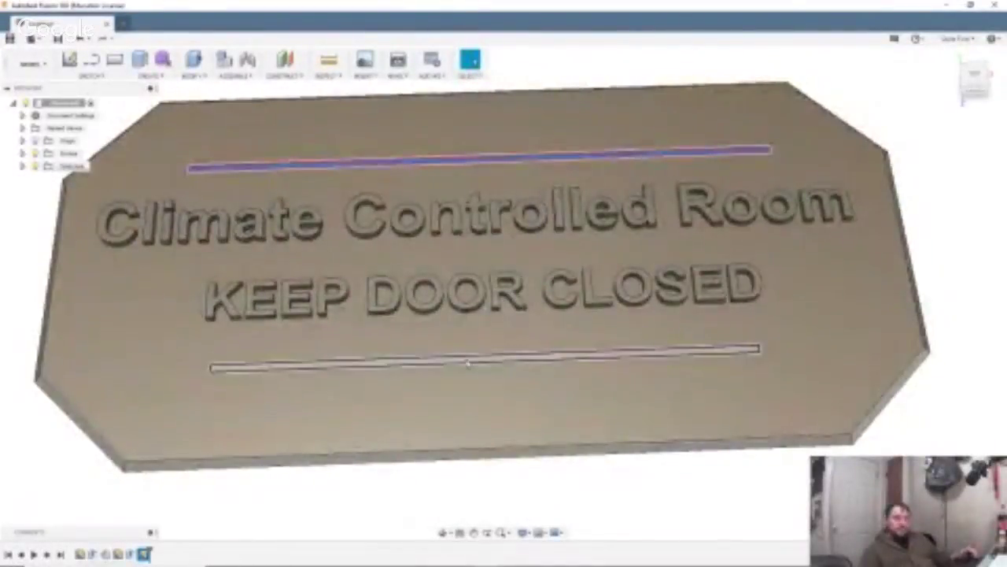
left_click(467, 364)
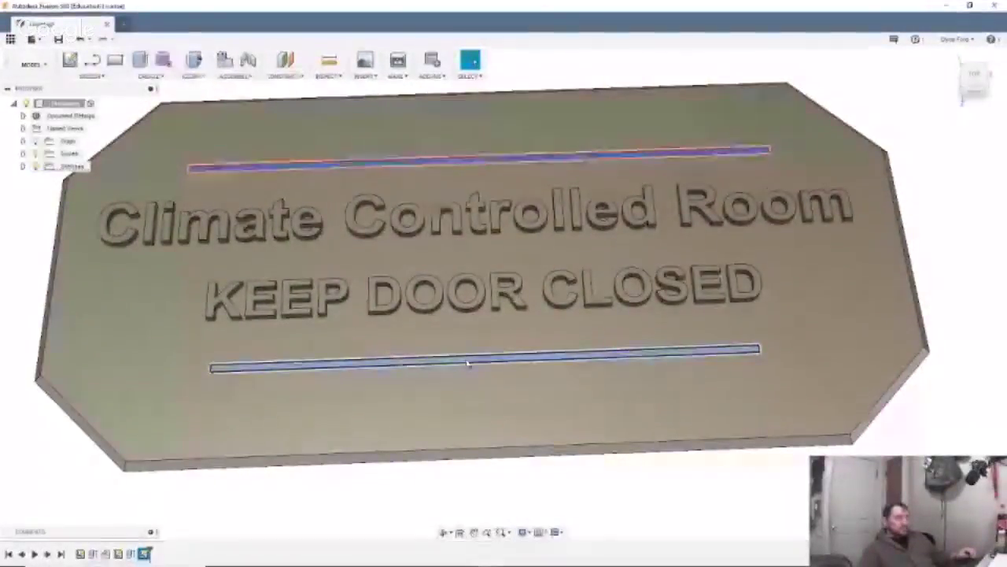
left_click(140, 61)
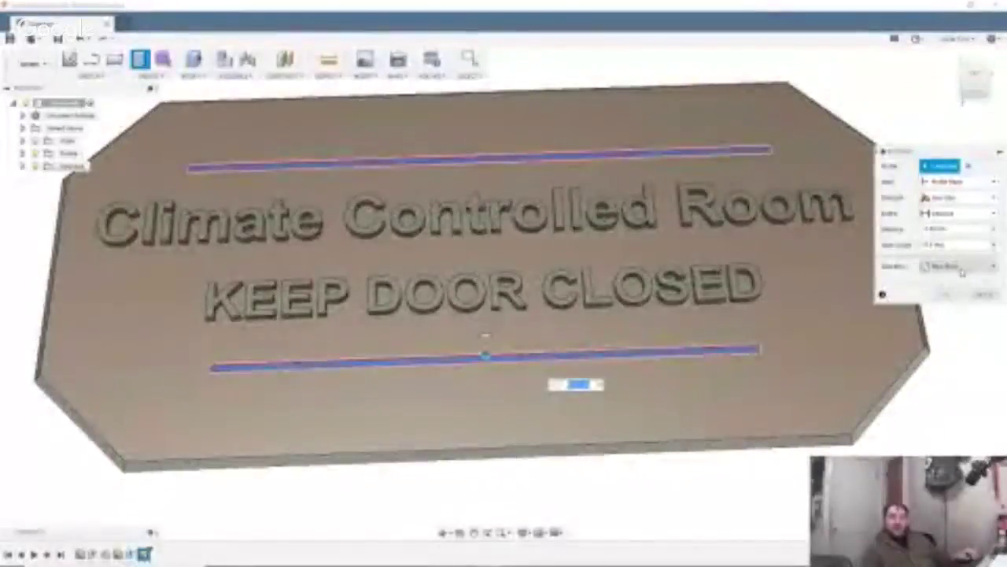
left_click(961, 267)
left_click(949, 293)
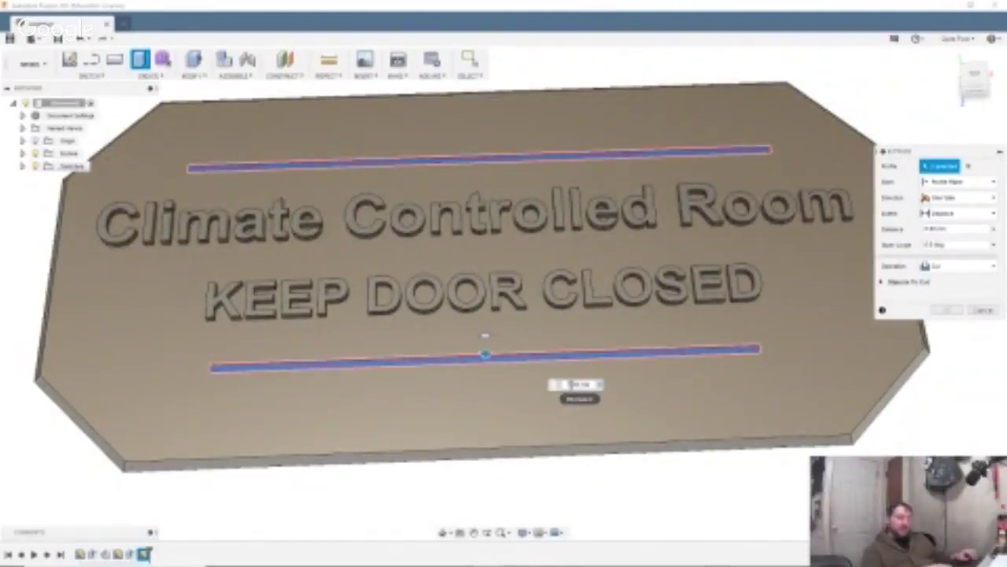
type("-")
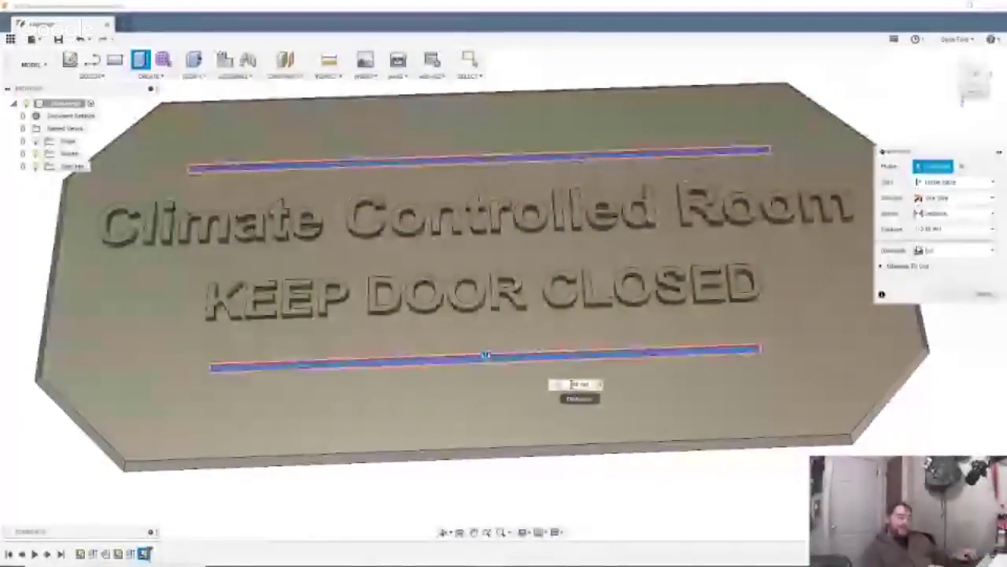
type("1")
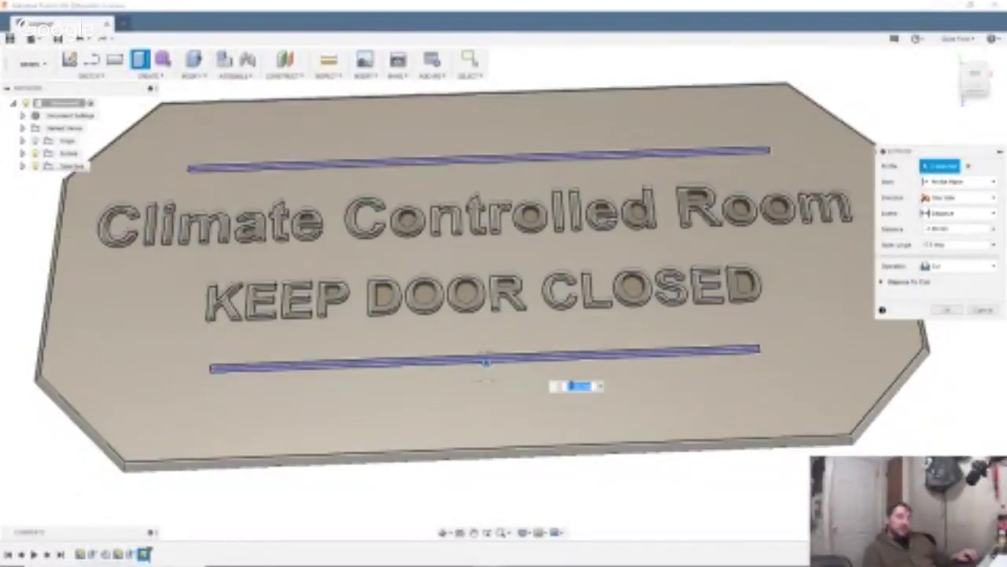
key("Return")
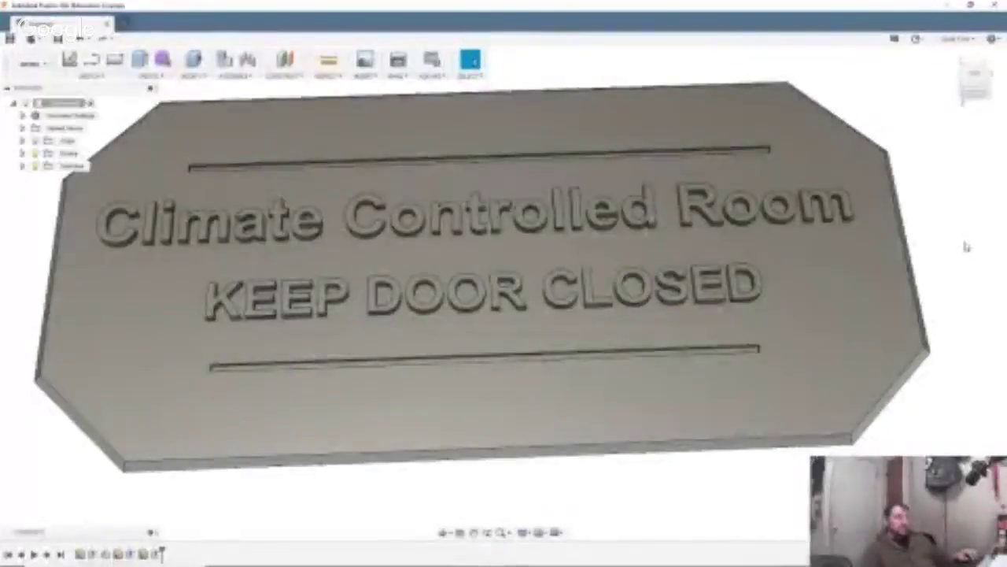
mouse_move(966, 246)
middle_mouse_down("shift")
mouse_move(961, 223)
mouse_move(960, 236)
middle_mouse_up("shift")
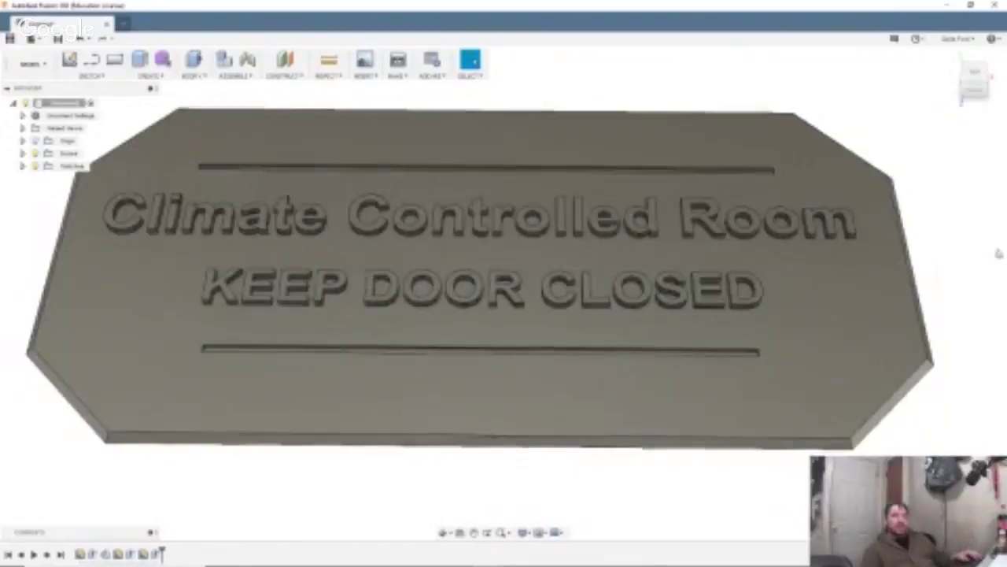
scroll(986, 252, "down", 2)
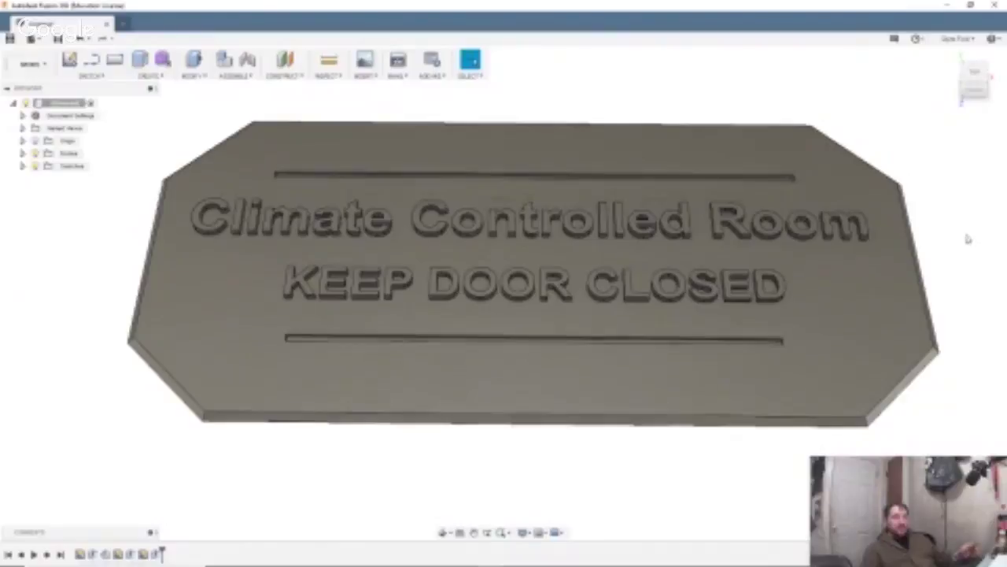
mouse_move(966, 235)
middle_mouse_down("shift")
mouse_move(964, 225)
mouse_move(967, 243)
middle_mouse_up("shift")
key("Escape")
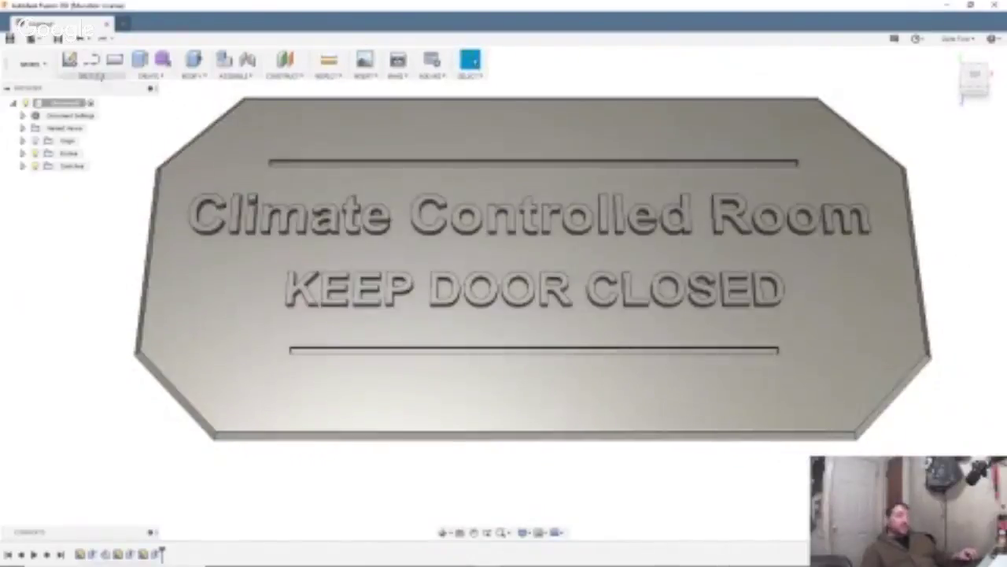
On the plate's top face, sketch a circumscribed hexagon with a 4 mm centre-to-edge distance inside the upper-left clipped corner.
left_click(92, 76)
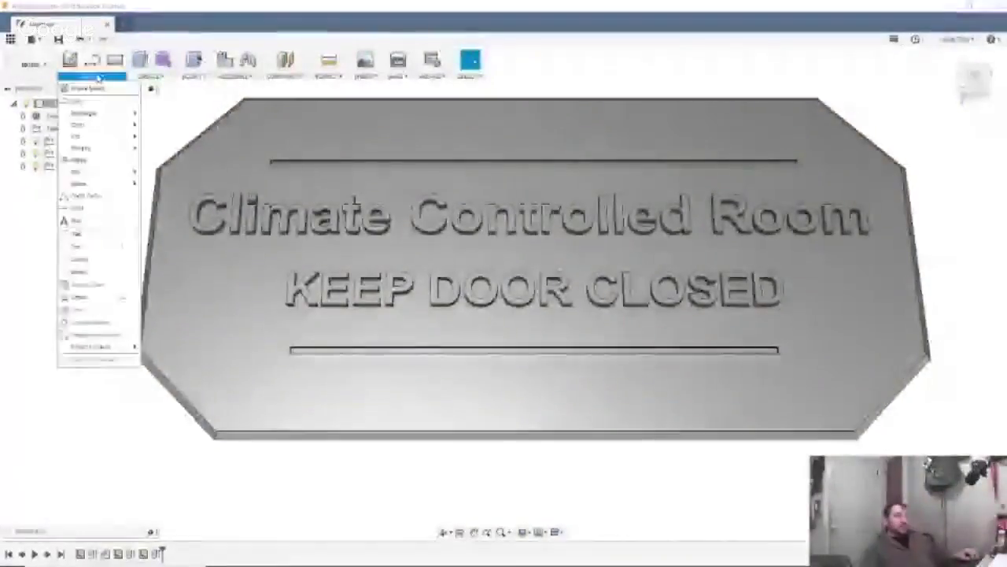
mouse_move(112, 148)
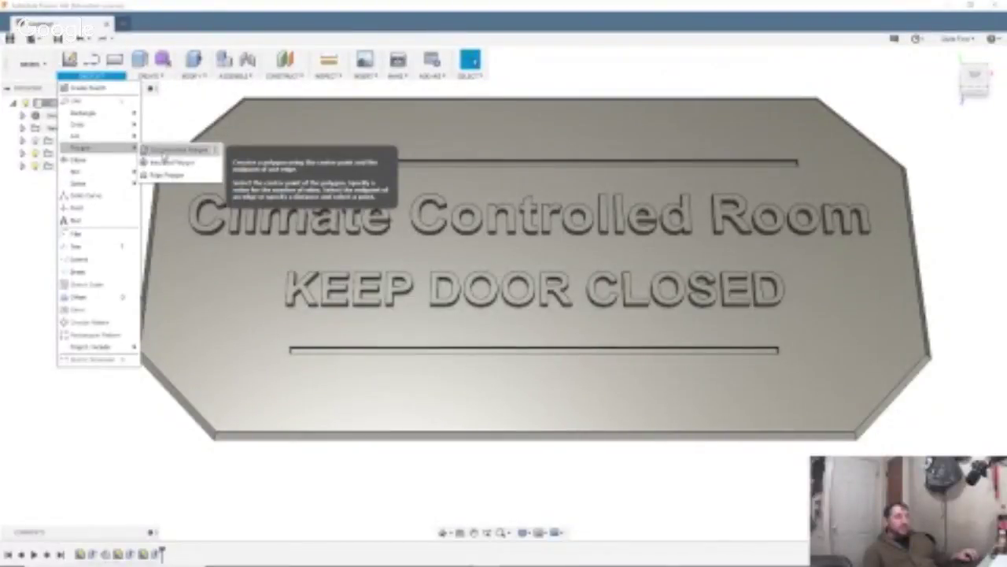
left_click(167, 151)
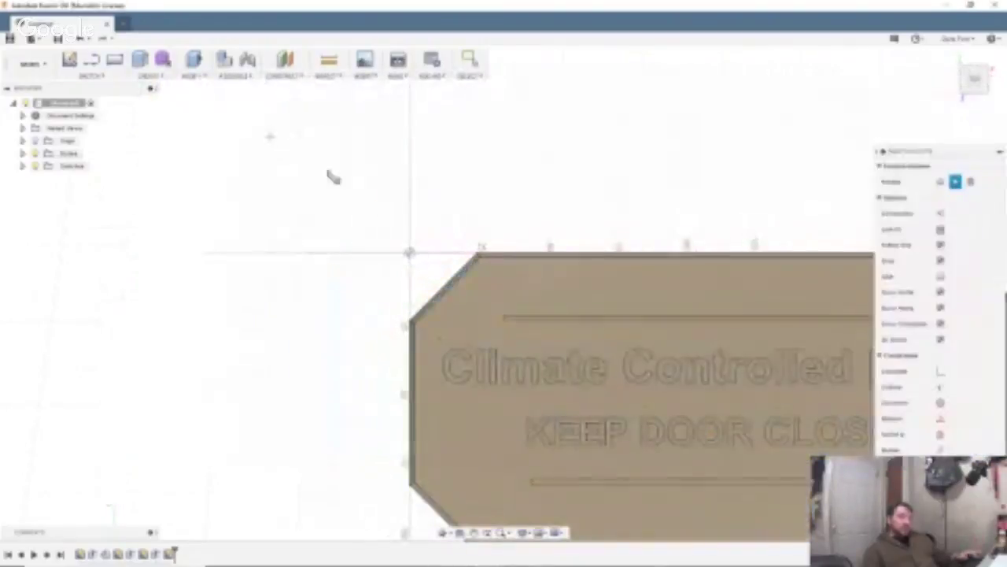
left_click(478, 294)
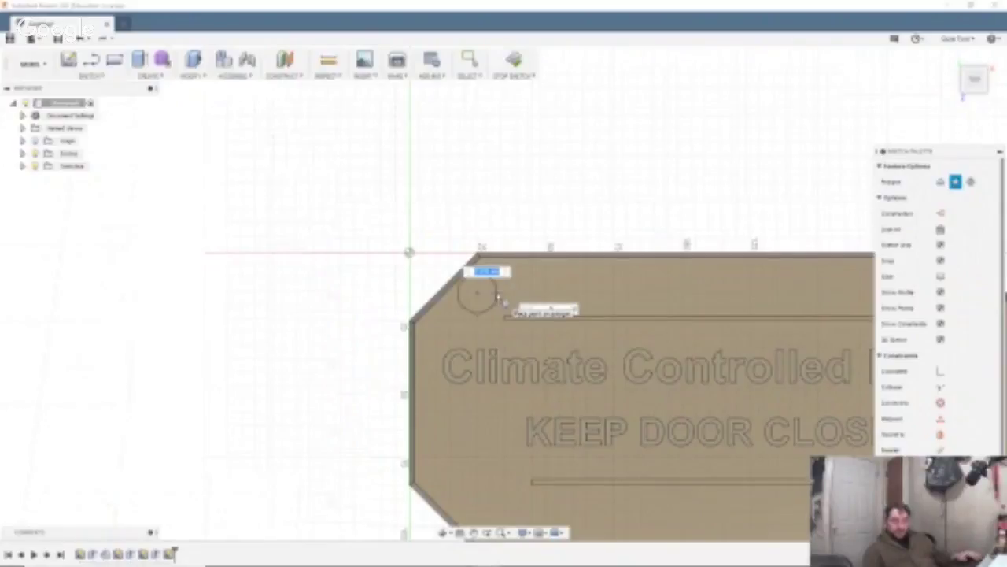
type("4")
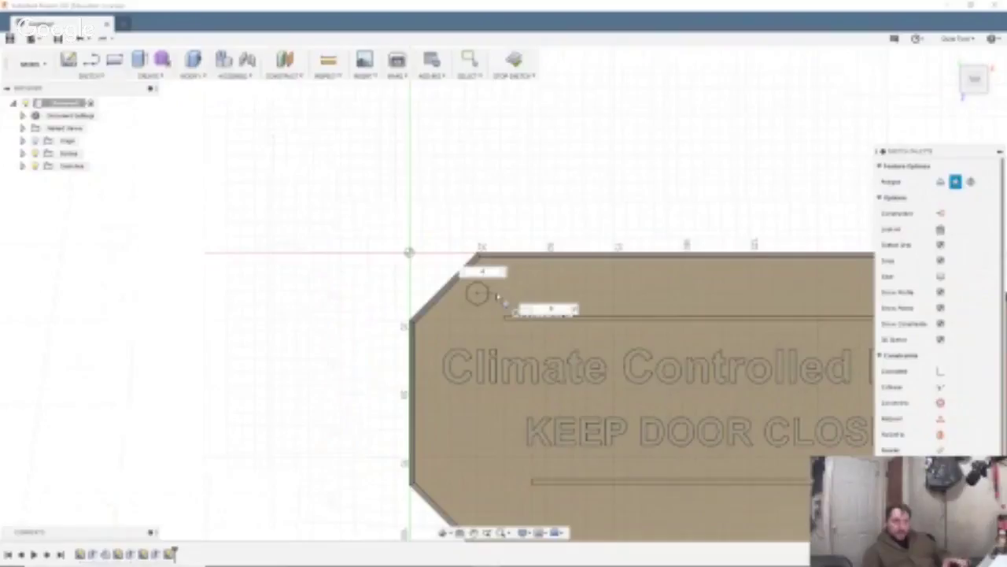
key("Return")
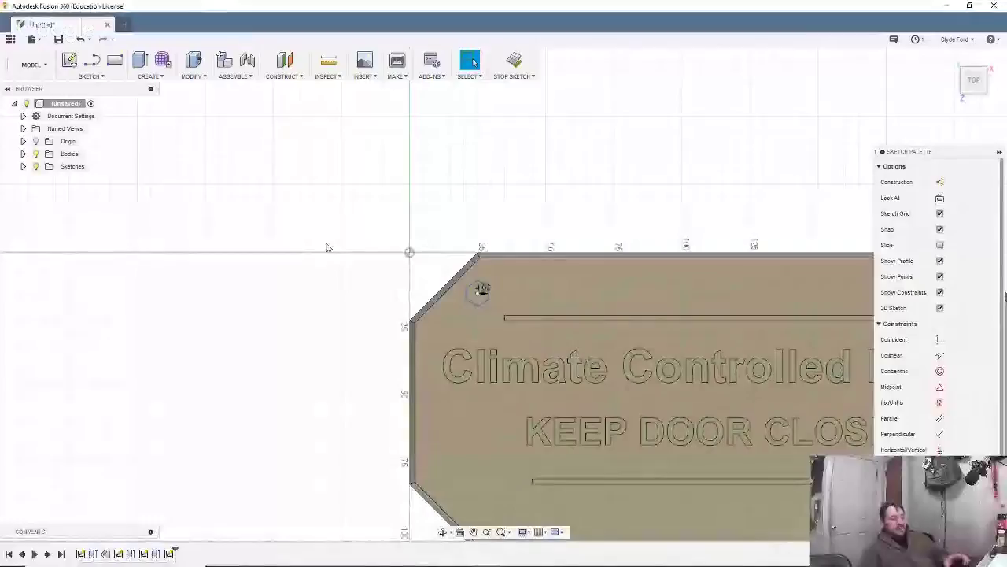
mouse_move(299, 315)
middle_mouse_down()
mouse_move(142, 191)
mouse_move(91, 191)
middle_mouse_up()
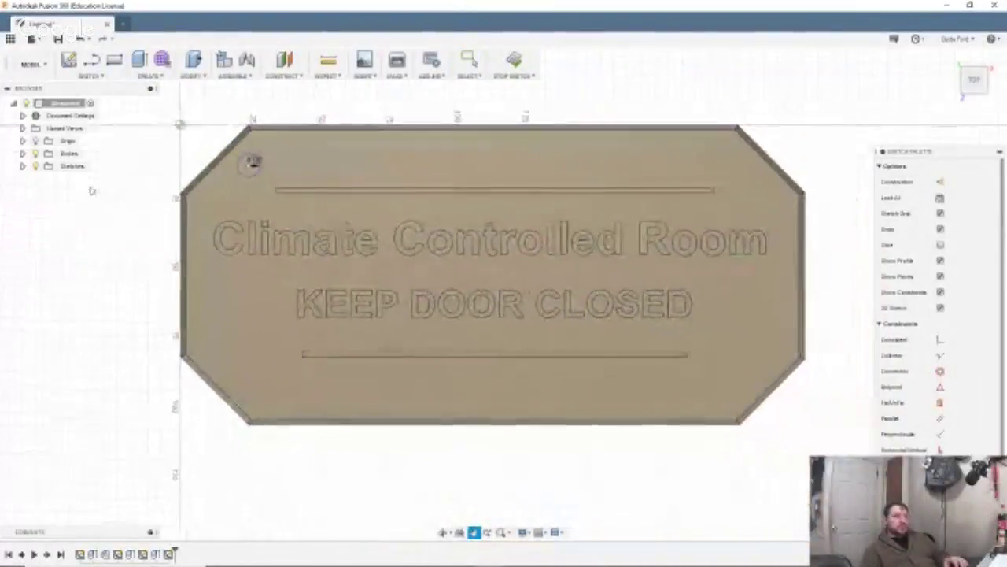
key("Escape")
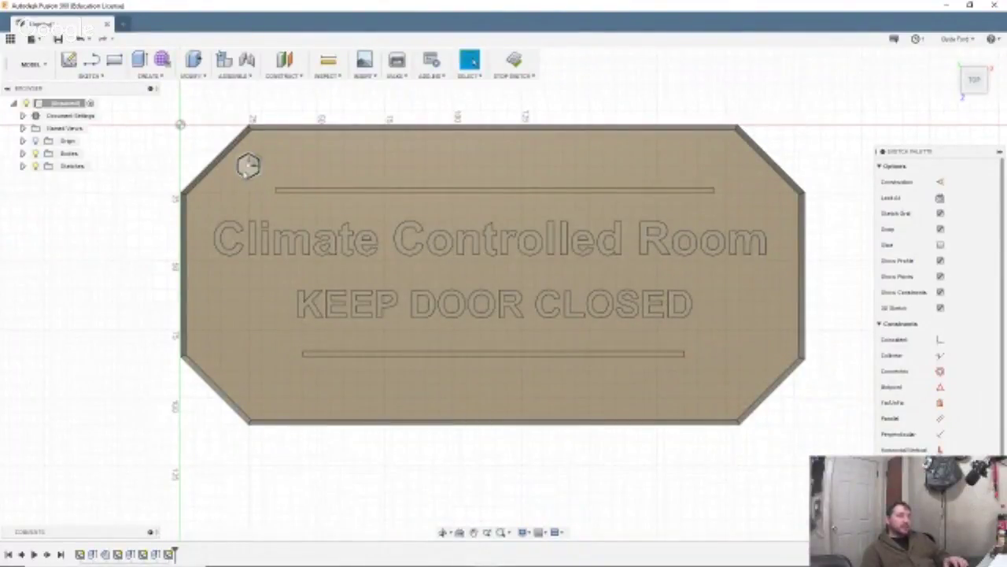
Copy the complete hexagon outline 80 mm straight down to the plate's lower-left clipped corner.
scroll(251, 161, "down", 3)
scroll(247, 168, "up", 10)
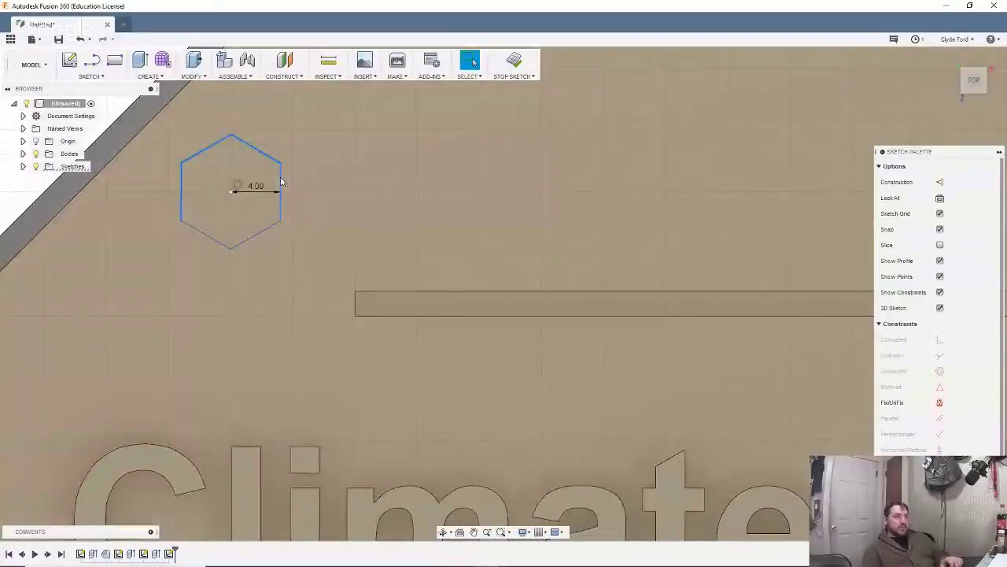
left_click(281, 180, "ctrl")
left_click(262, 234, "ctrl")
left_click(216, 239, "ctrl")
left_click(357, 217)
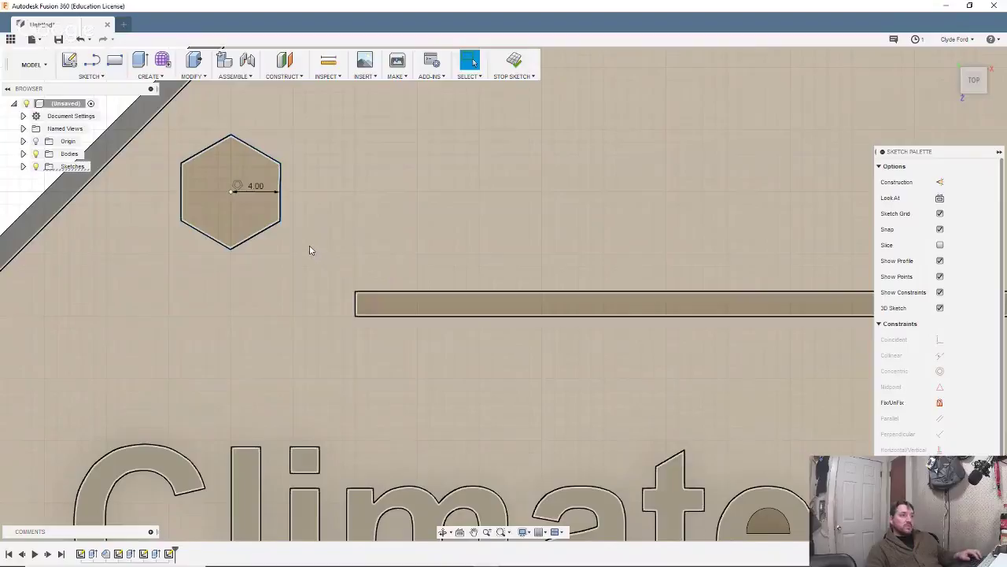
double_click(274, 226)
key("m")
scroll(275, 229, "up", 1)
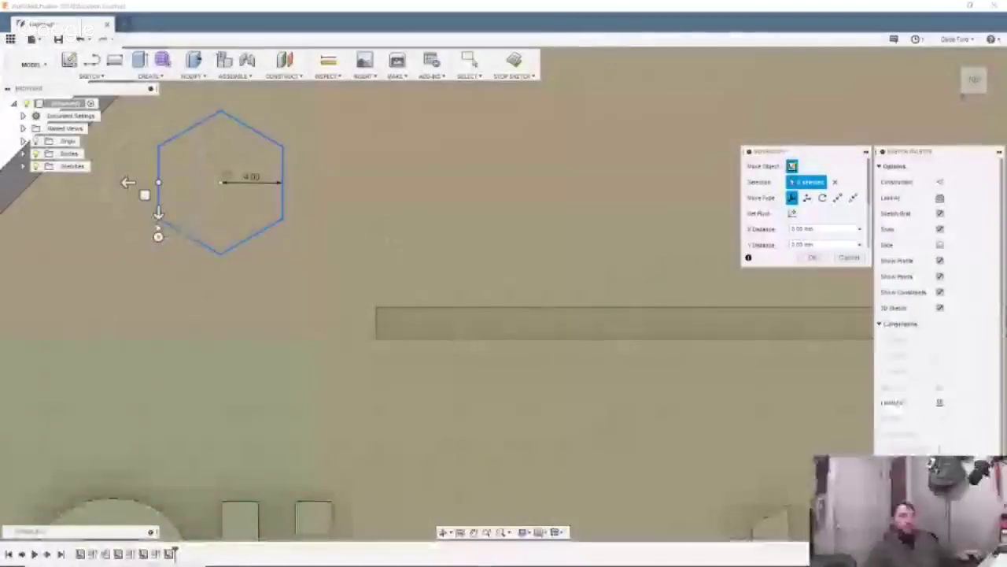
left_click_drag(158, 213, 158, 430)
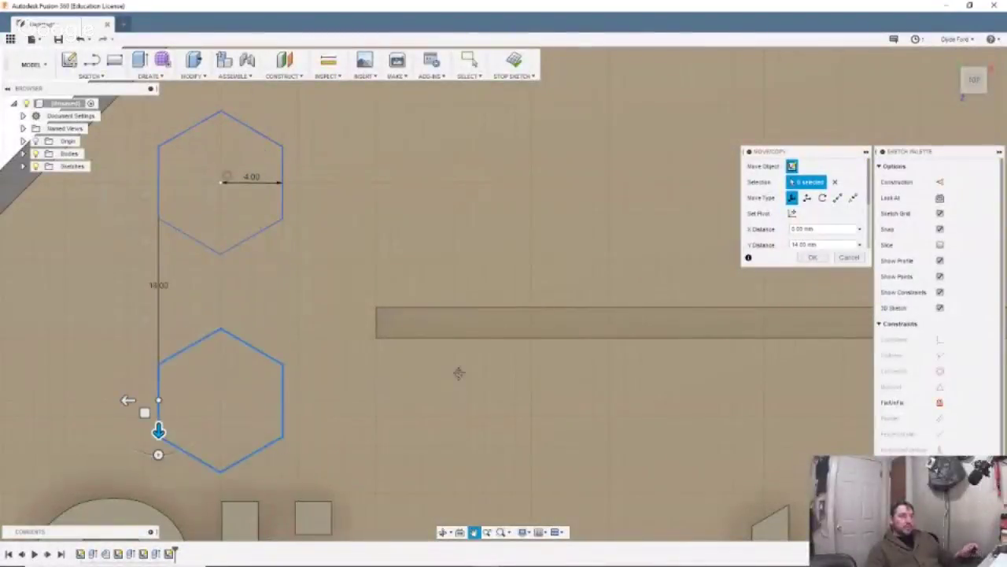
middle_click_drag(459, 386, 446, 268)
scroll(400, 301, "down", 8)
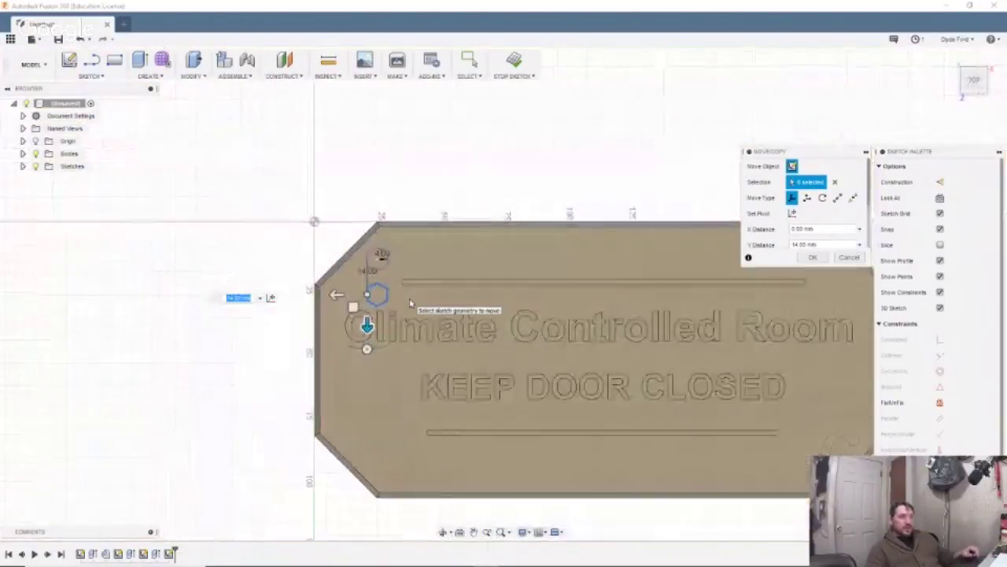
mouse_move(522, 398)
middle_mouse_down()
mouse_move(440, 362)
mouse_move(379, 302)
middle_mouse_up()
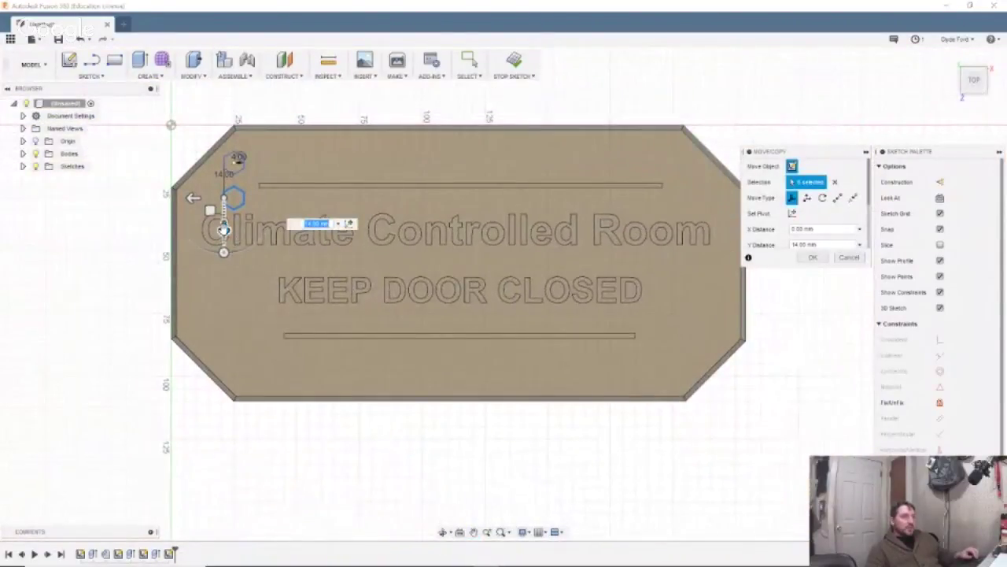
left_click_drag(223, 229, 223, 395)
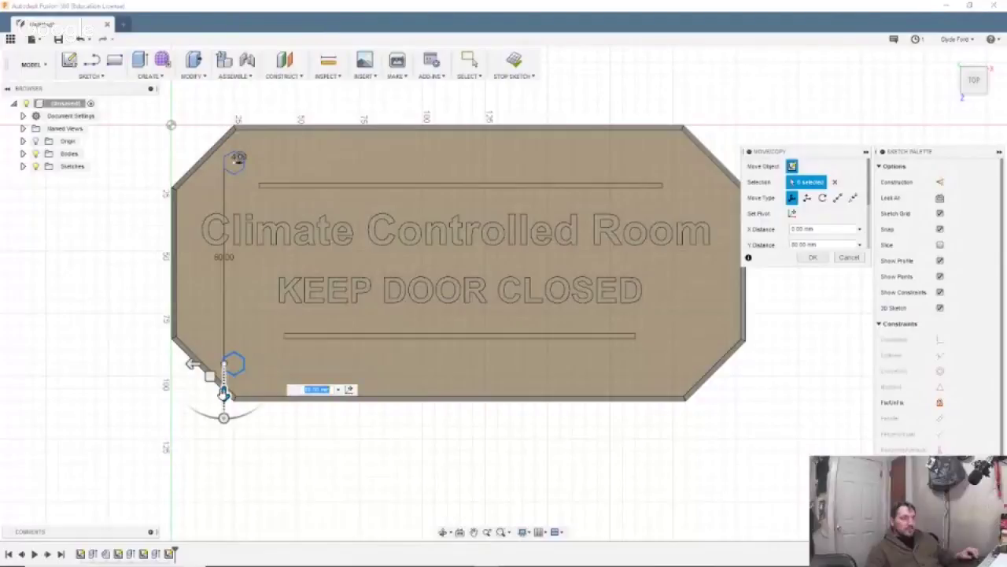
key("Return")
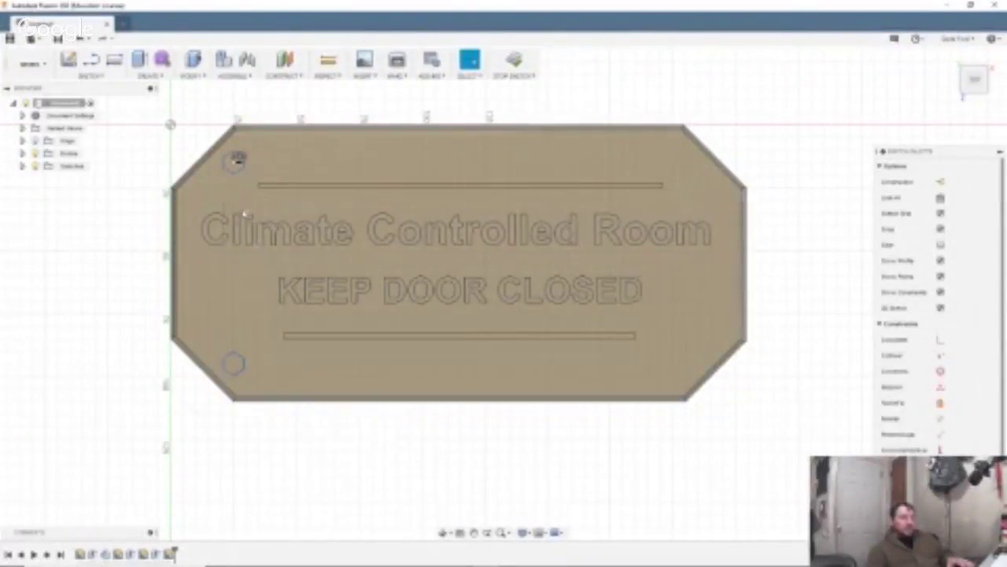
Copy both left-hand hexagons about 180 mm horizontally to the plate's two right-hand corners and finish the sketch.
scroll(238, 160, "up", 8)
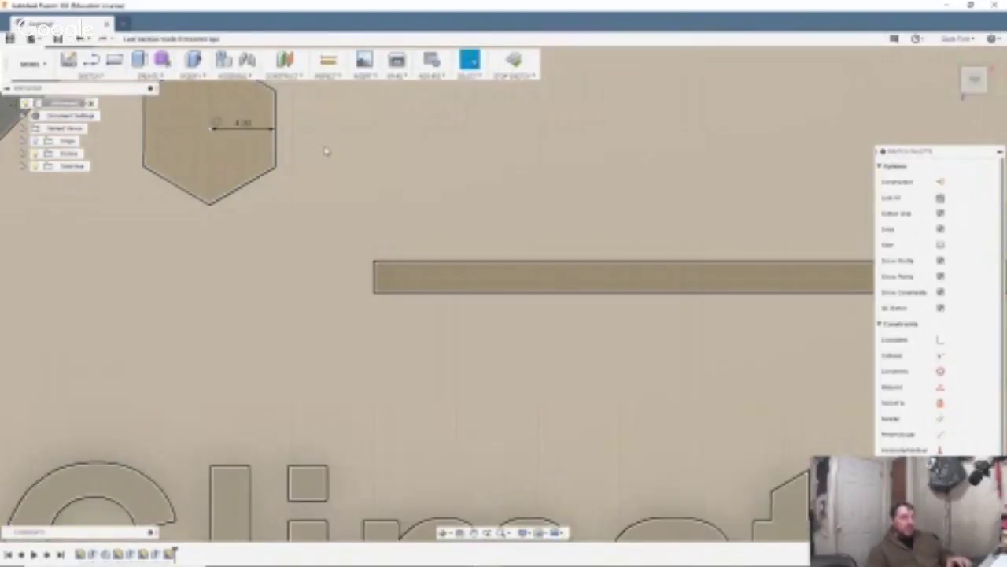
middle_click_drag(326, 151, 321, 228)
left_click(236, 152)
left_click(185, 145)
left_click(139, 209)
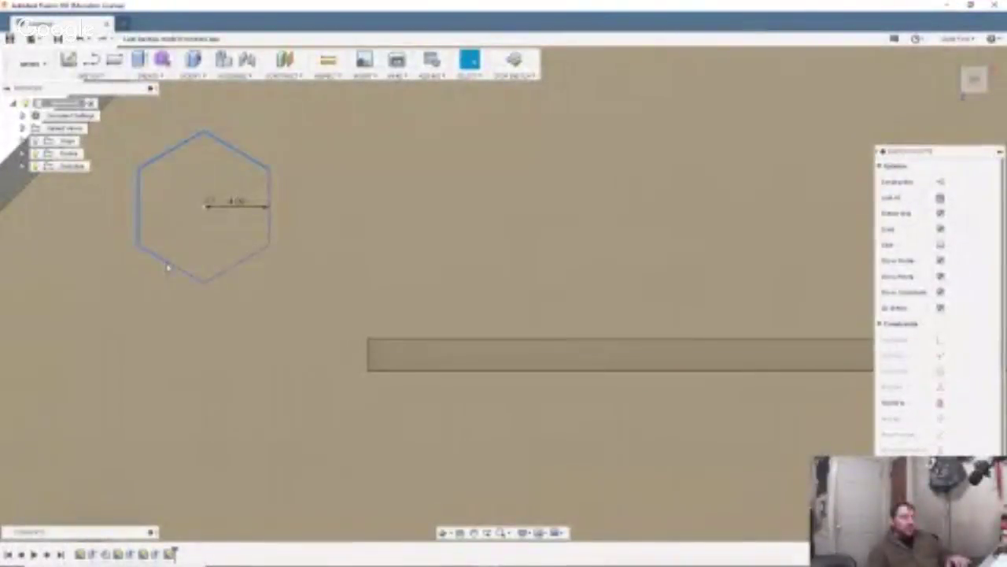
left_click(167, 267)
left_click(226, 273)
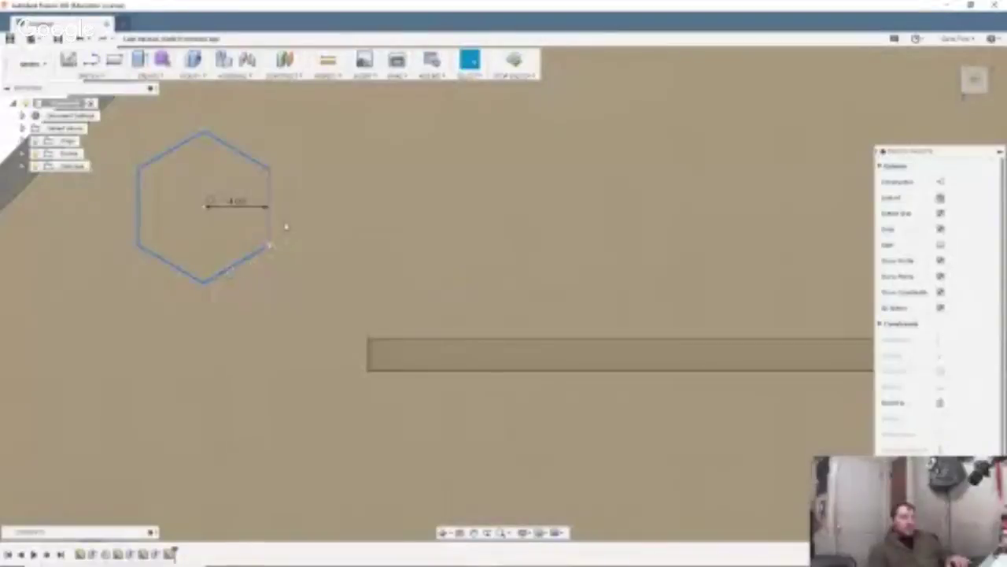
left_click(270, 225)
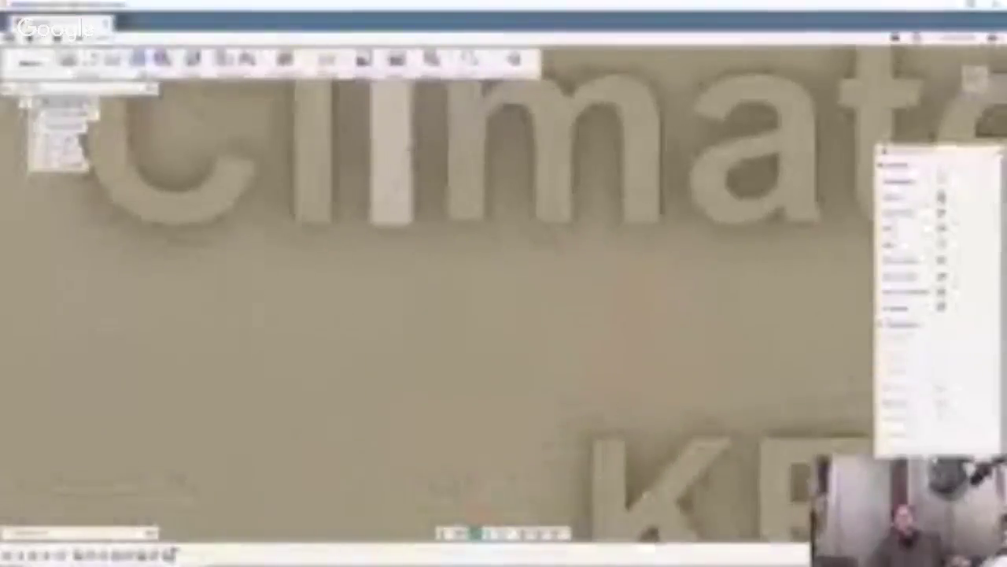
middle_click_drag(410, 147, 425, 86)
middle_click_drag(326, 377, 427, 142)
middle_click_drag(270, 342, 242, 157)
middle_click_drag(315, 413, 241, 231)
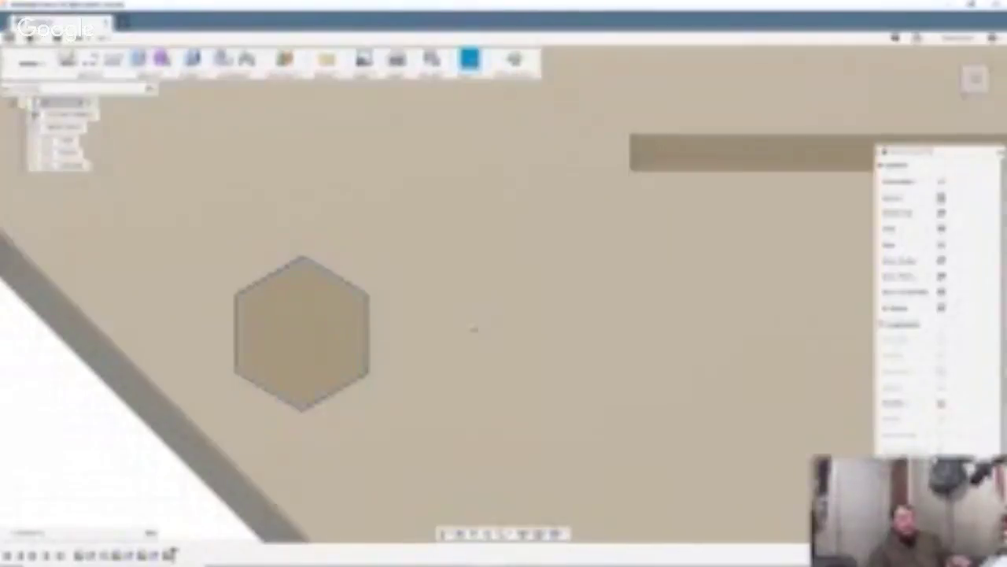
left_click(479, 330)
scroll(480, 329, "up", 3)
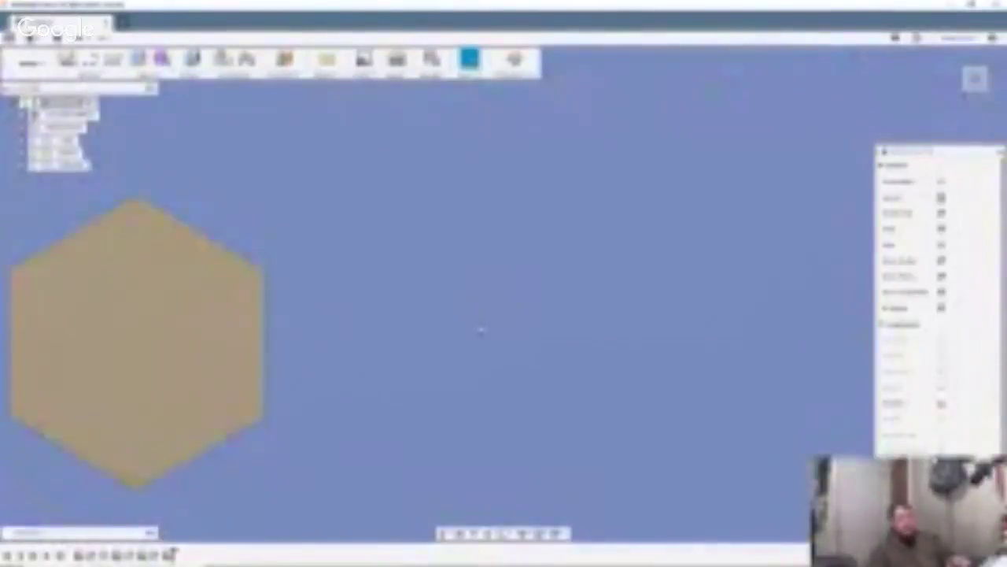
scroll(481, 330, "down", 5)
scroll(481, 329, "down", 1)
middle_click_drag(661, 378, 379, 376)
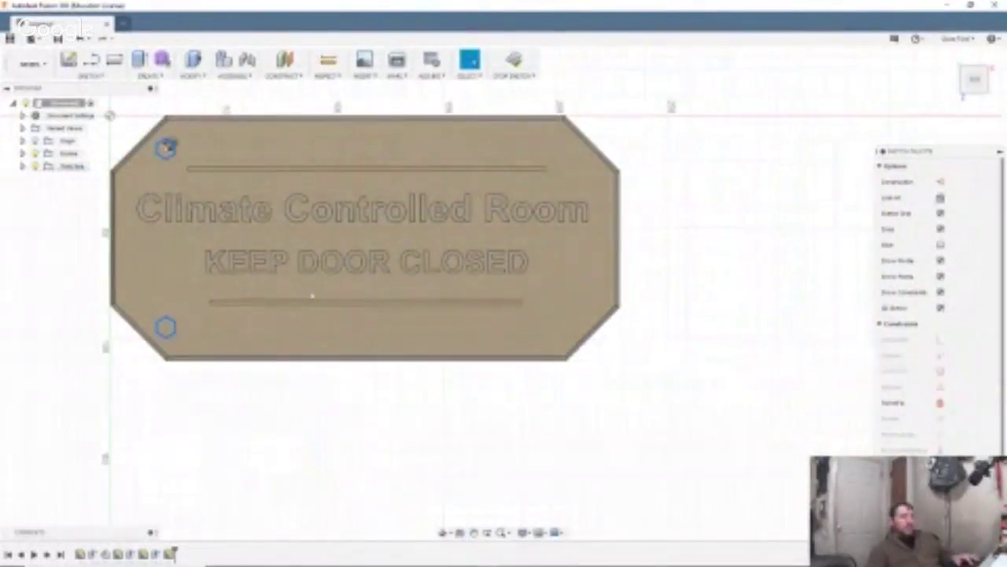
key("m")
left_click_drag(138, 142, 541, 146)
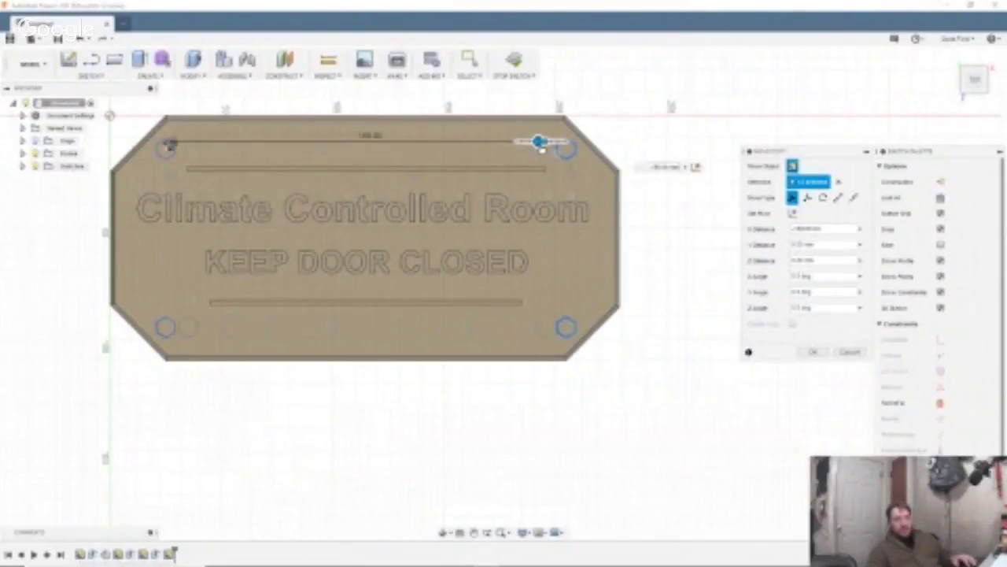
left_click_drag(542, 148, 543, 146)
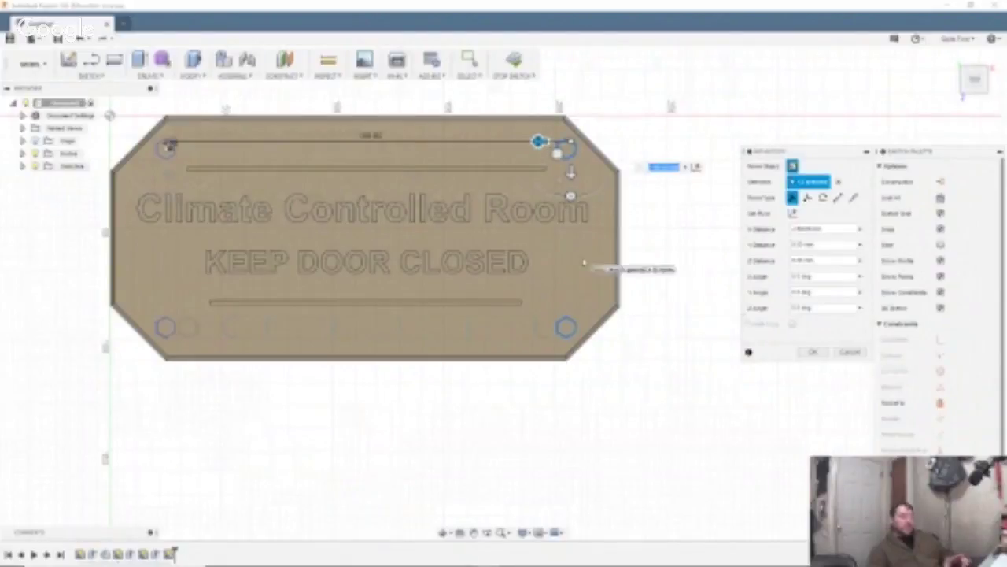
key("Return")
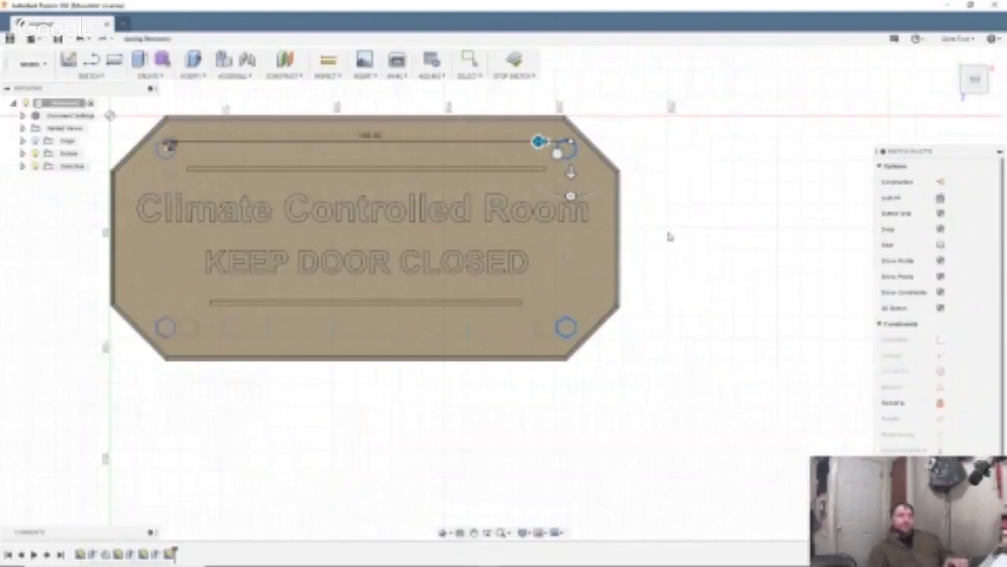
key("Escape")
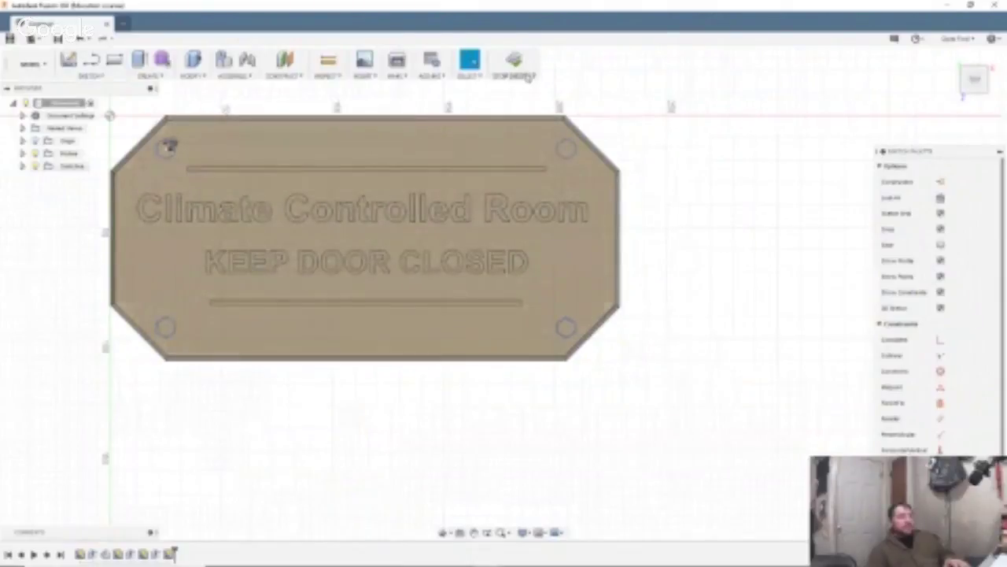
left_click(515, 61)
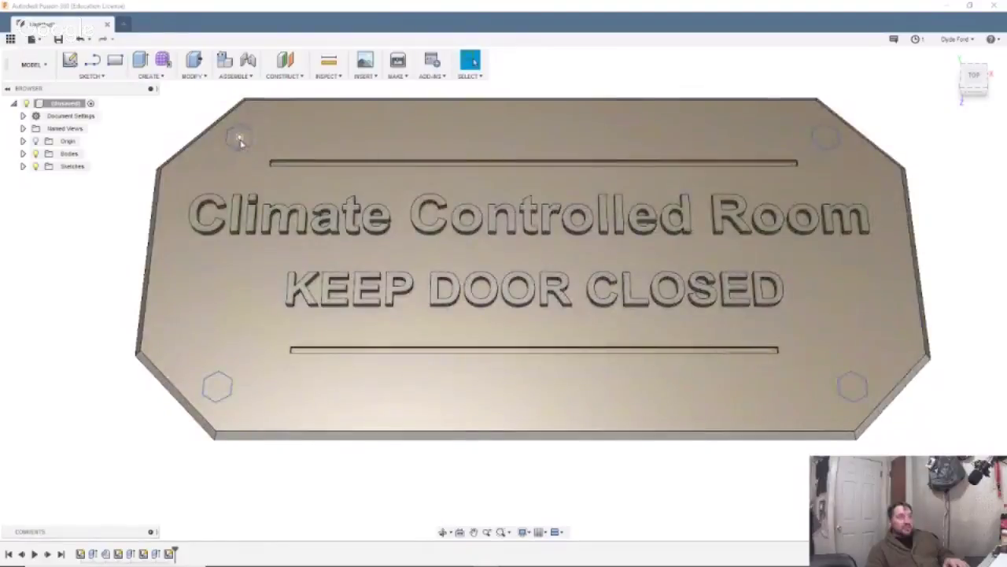
Extrude the four corner hexagons 2 mm upward, joined to the plate.
left_click(242, 142)
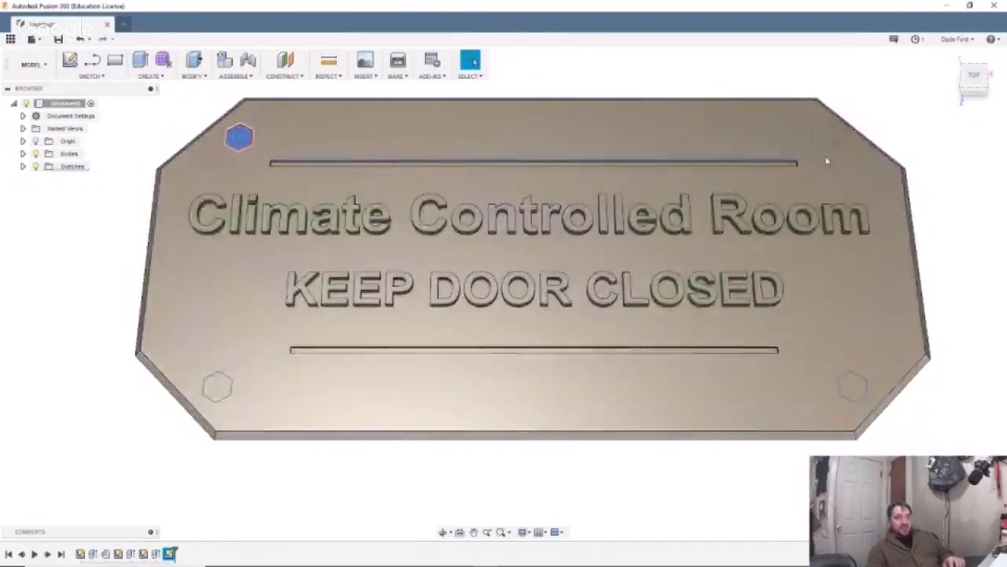
left_click(824, 141)
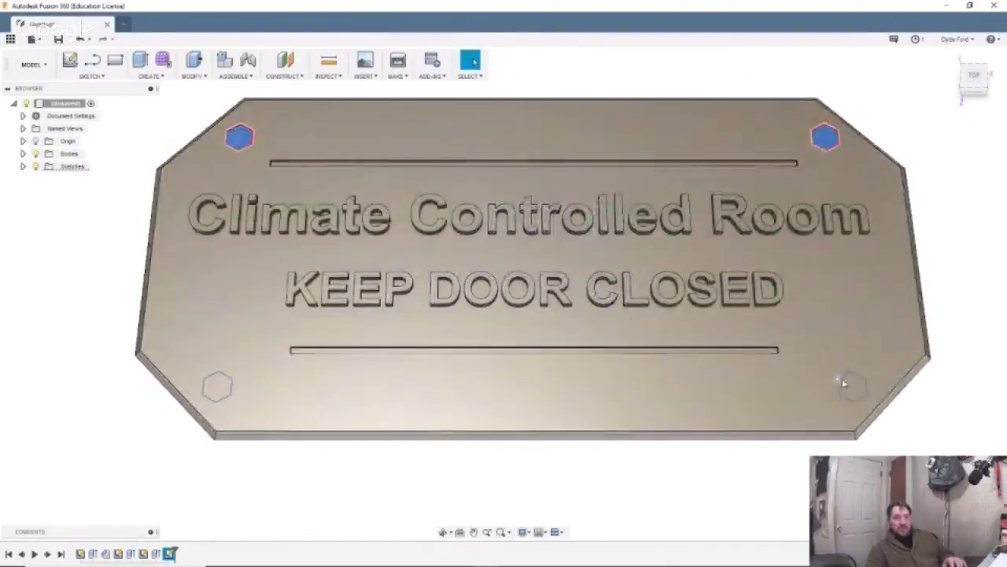
left_click(849, 386)
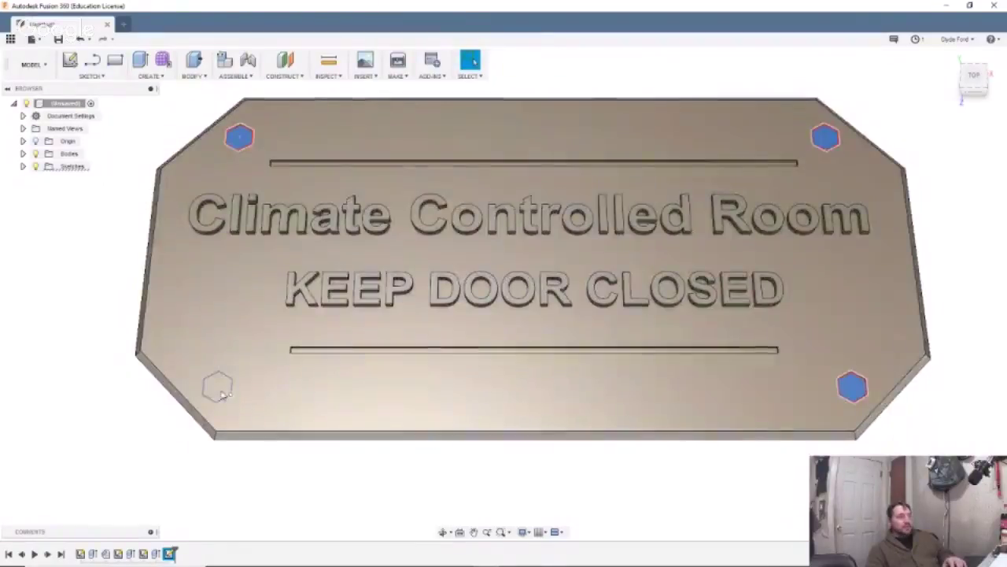
left_click(219, 388)
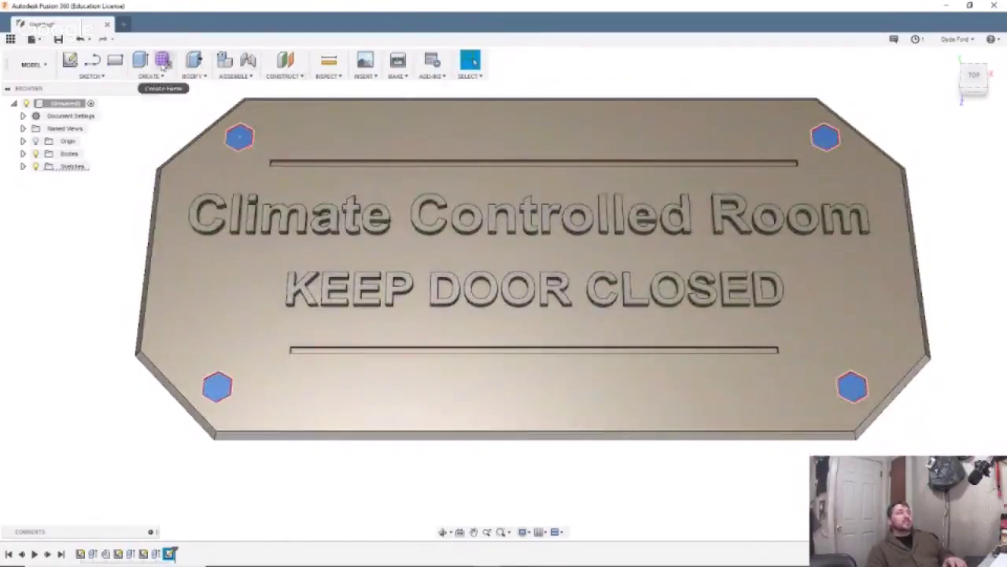
left_click(139, 61)
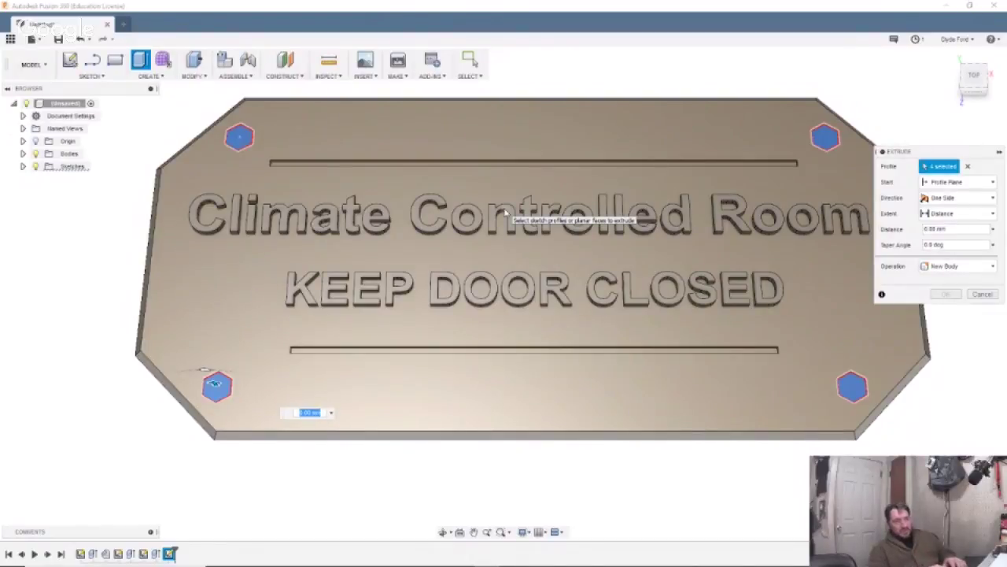
type("2")
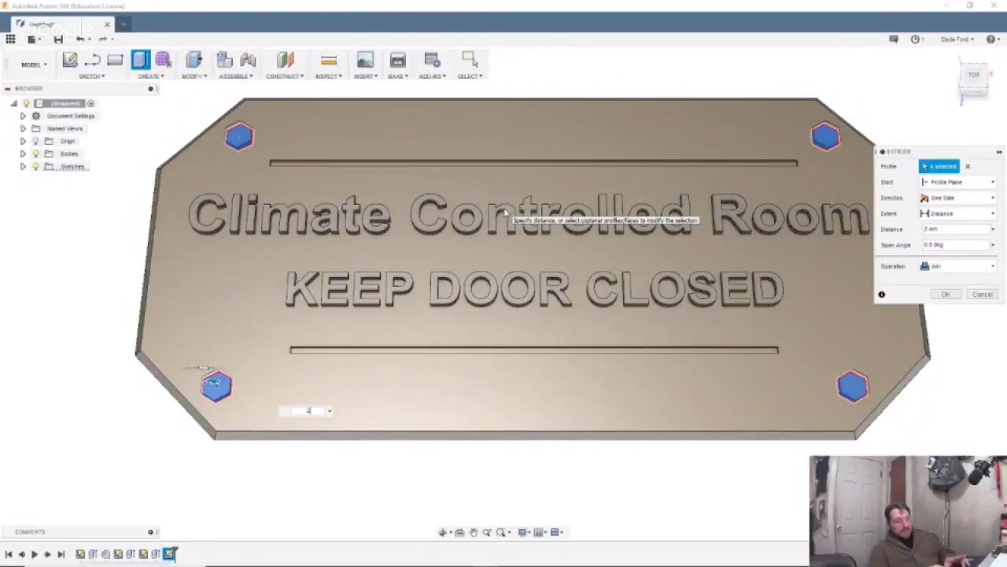
key("Return")
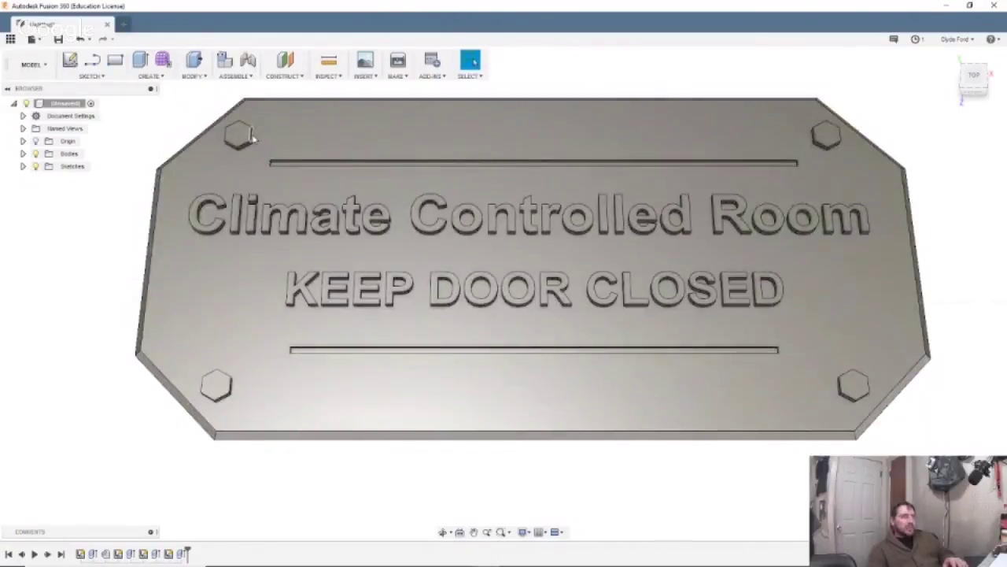
Fillet all six top edges of the upper-left raised hexagon with a 0.5 mm radius.
scroll(252, 137, "down", 2)
scroll(252, 138, "up", 6)
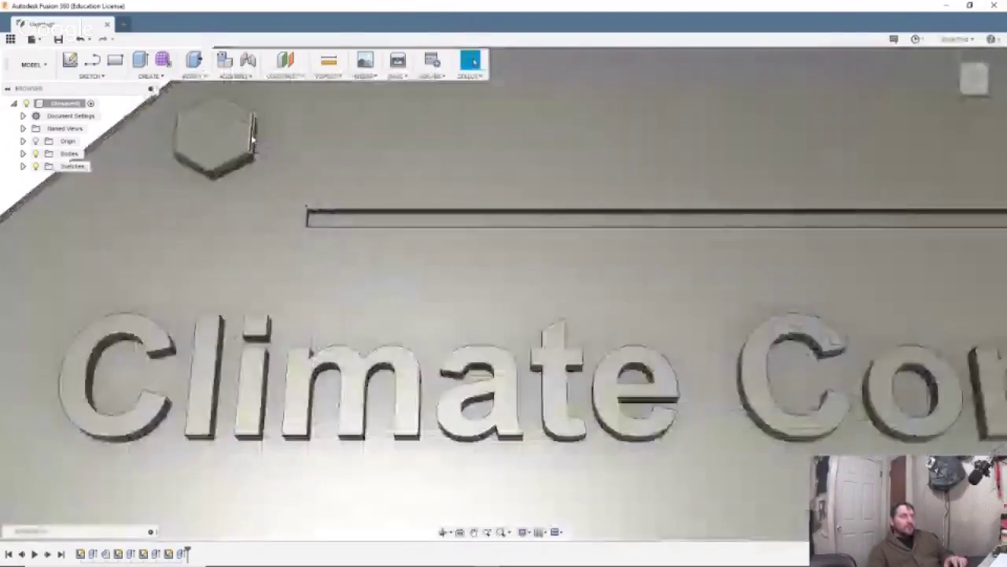
scroll(251, 138, "up", 5)
middle_click_drag(304, 155, 508, 332)
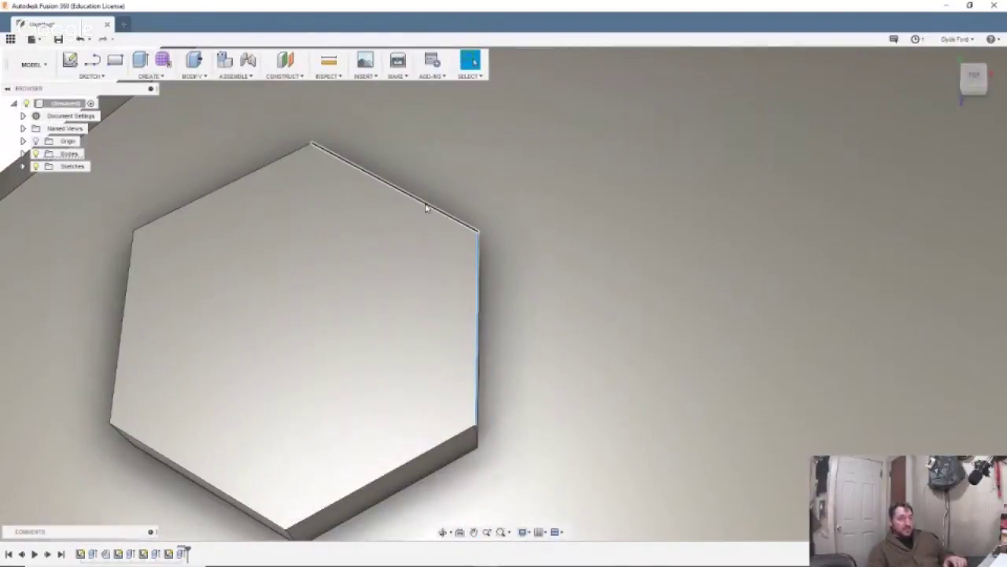
left_click(391, 185, "ctrl")
left_click(229, 183, "ctrl")
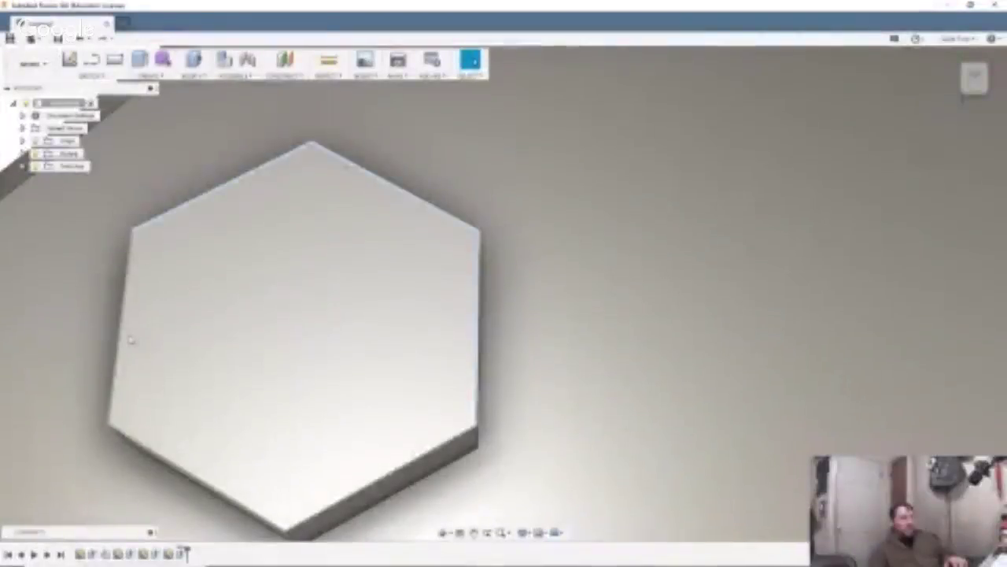
left_click(124, 343, "ctrl")
left_click(151, 465, "ctrl")
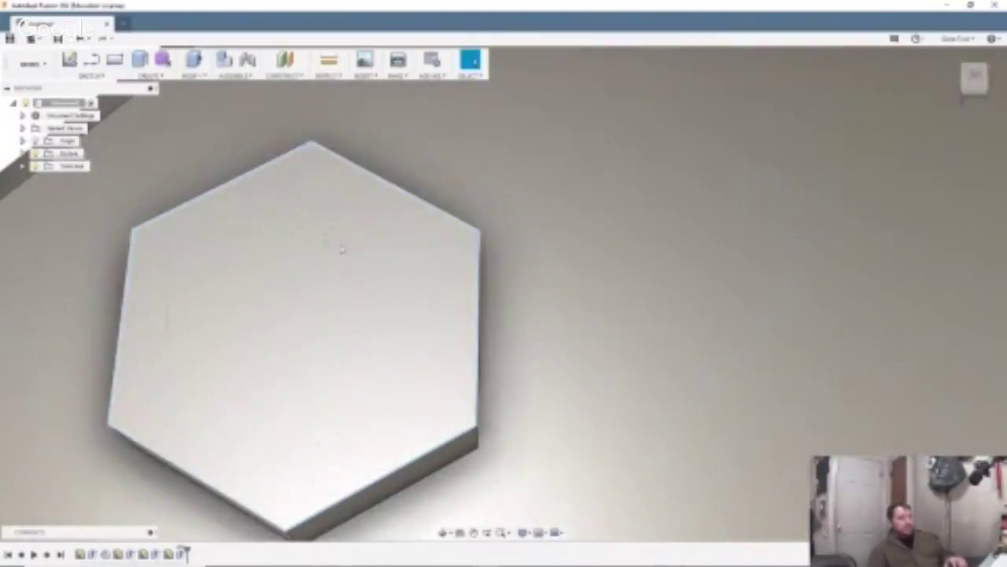
left_click(196, 208)
right_click(195, 203)
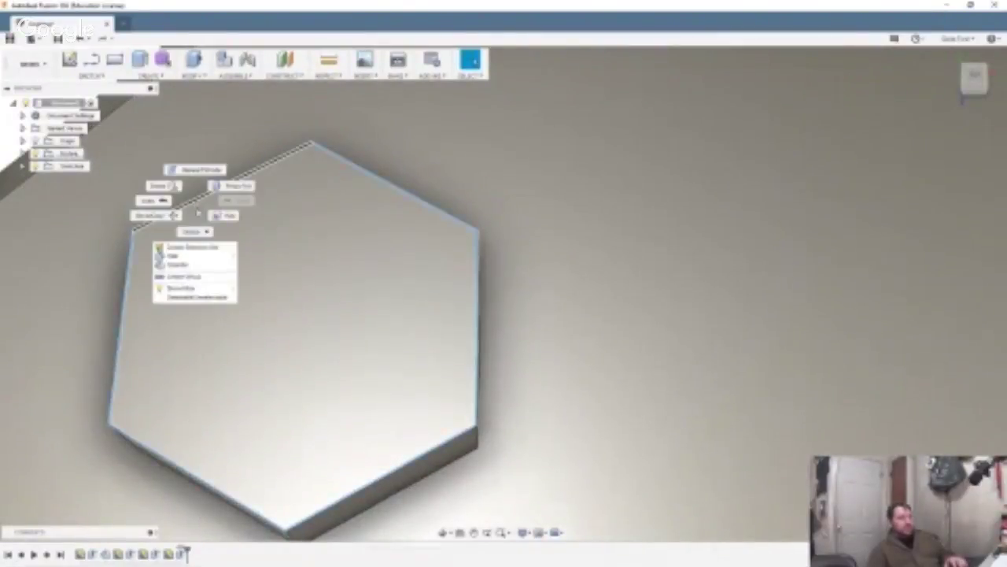
left_click(183, 257)
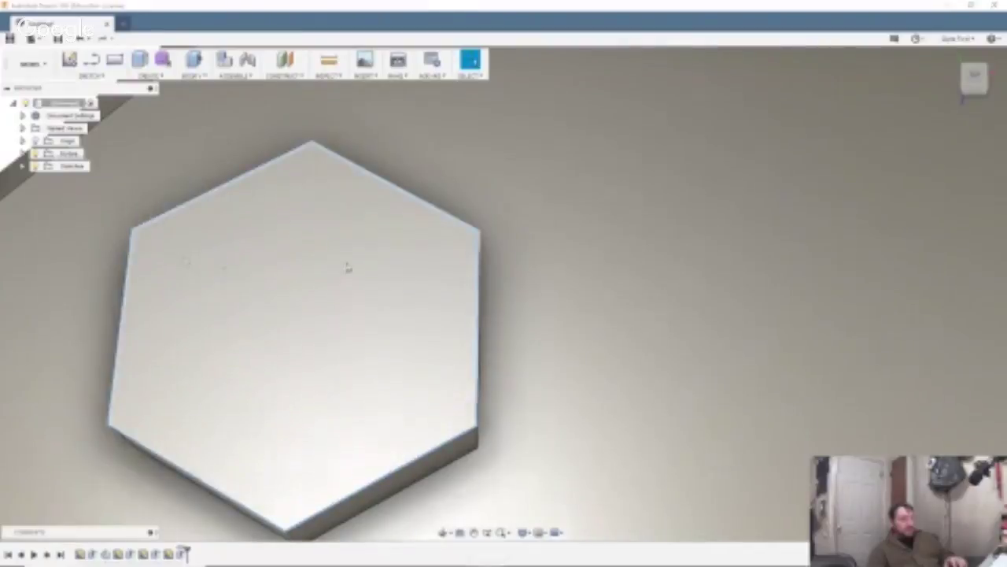
type("1")
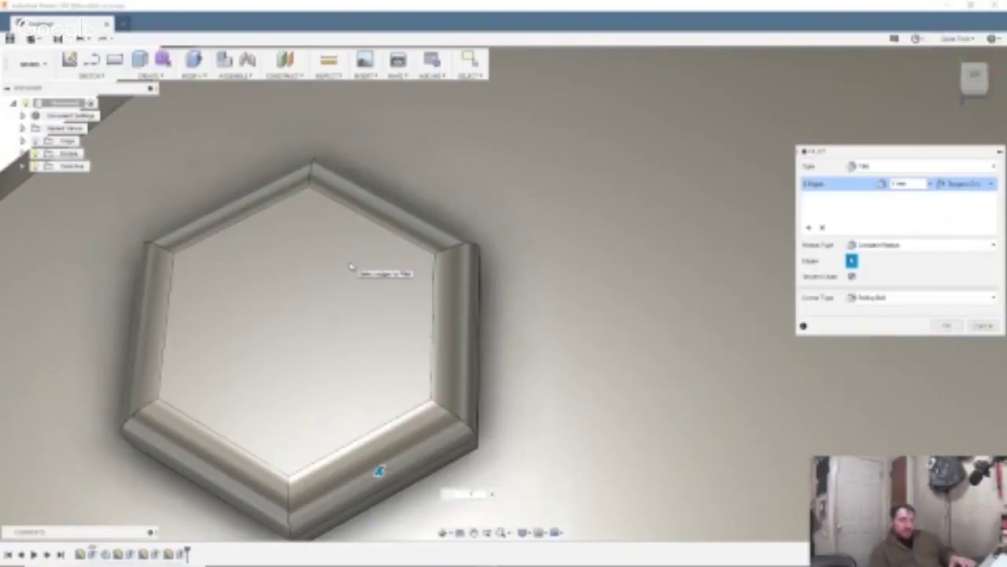
key("Return")
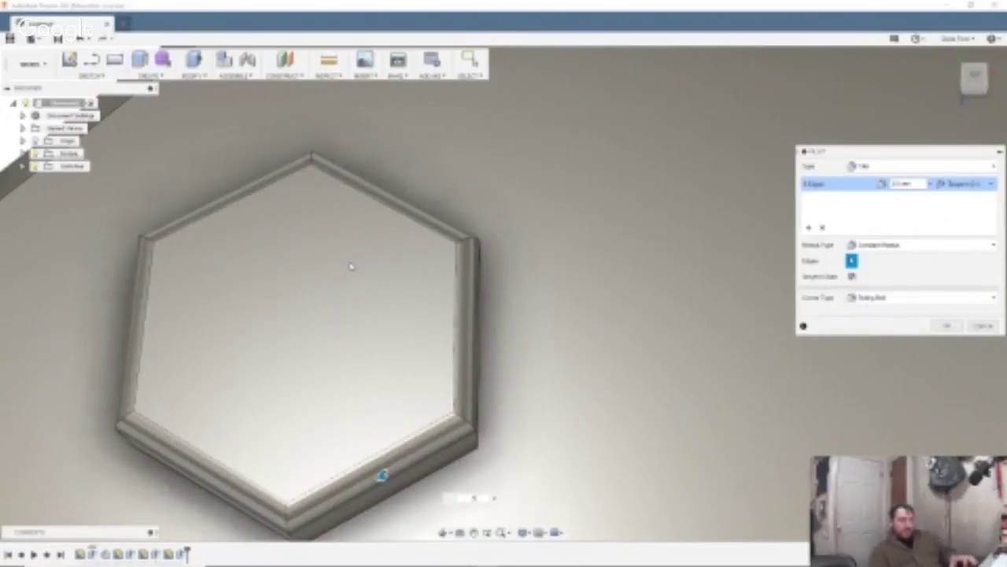
key("Return")
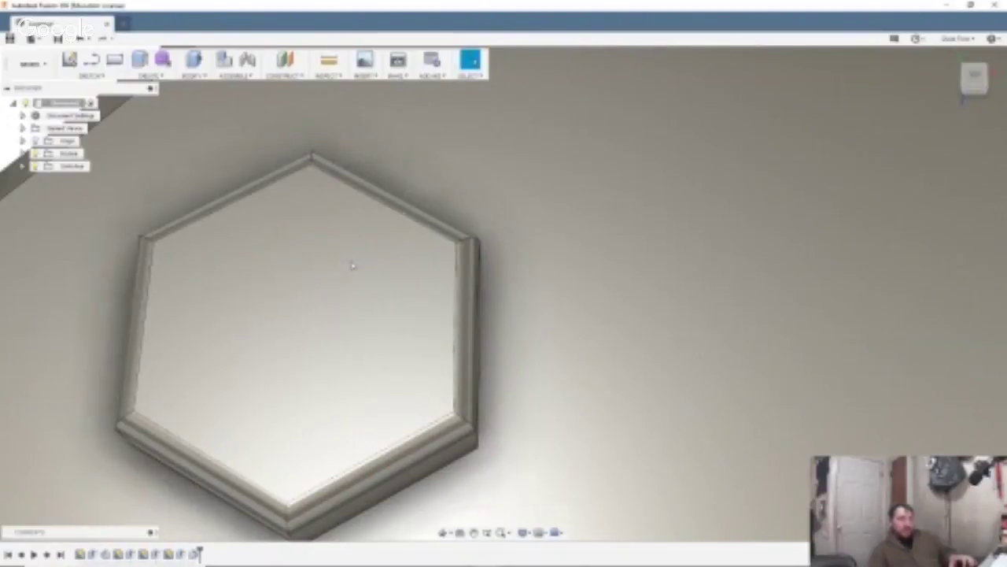
Round the six top edges of the lower-left raised hexagon with a 0.5 mm fillet.
scroll(639, 435, "down", 8)
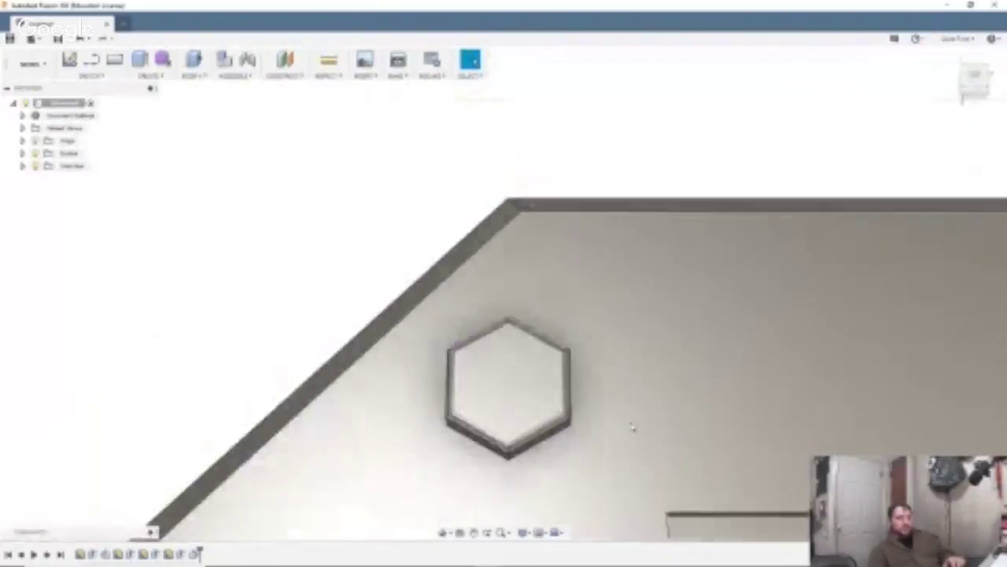
middle_click_drag(635, 472, 515, 179)
middle_click_drag(512, 244, 439, 55)
middle_click_drag(413, 382, 378, 185)
scroll(321, 332, "up", 6)
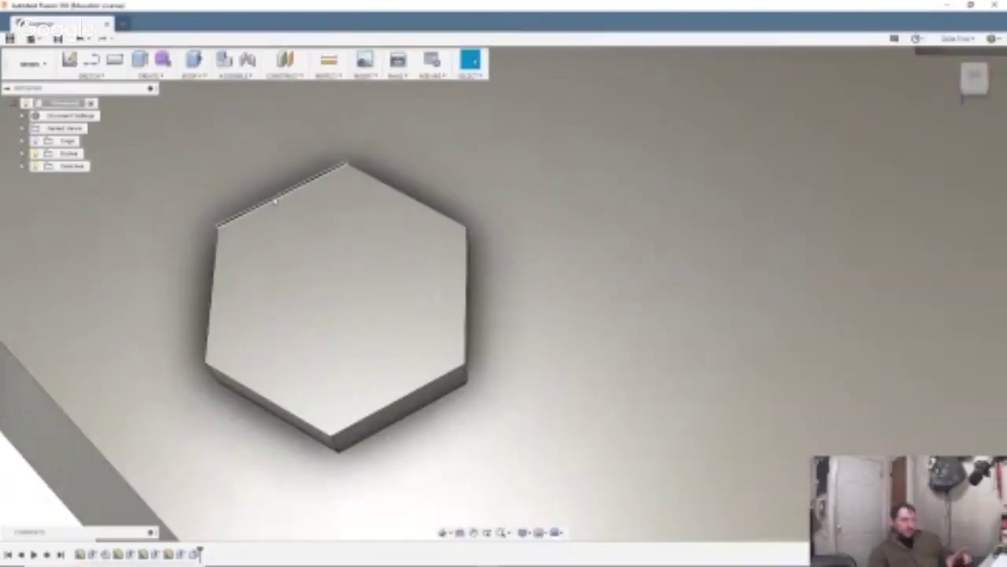
left_click(275, 201)
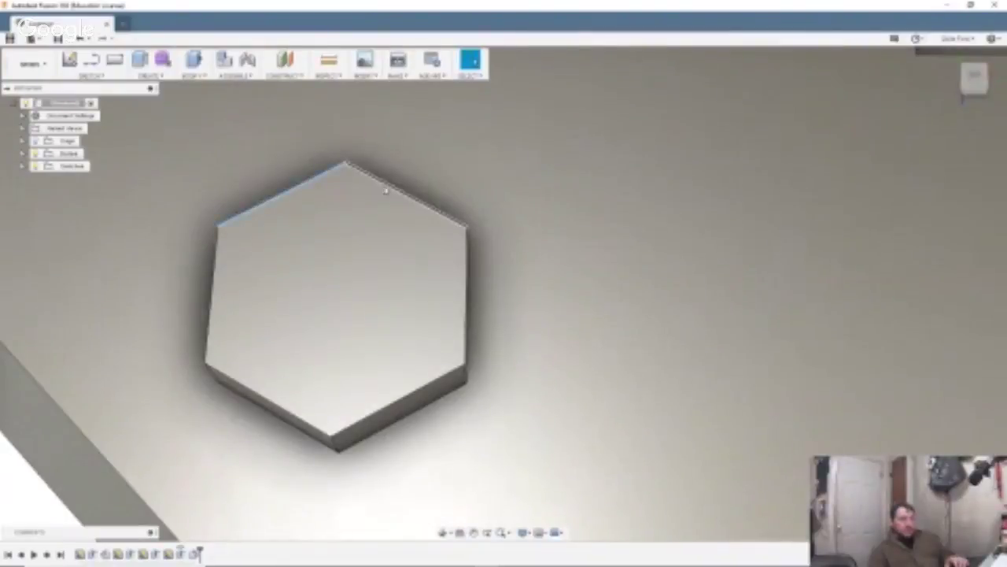
left_click(391, 190, "ctrl")
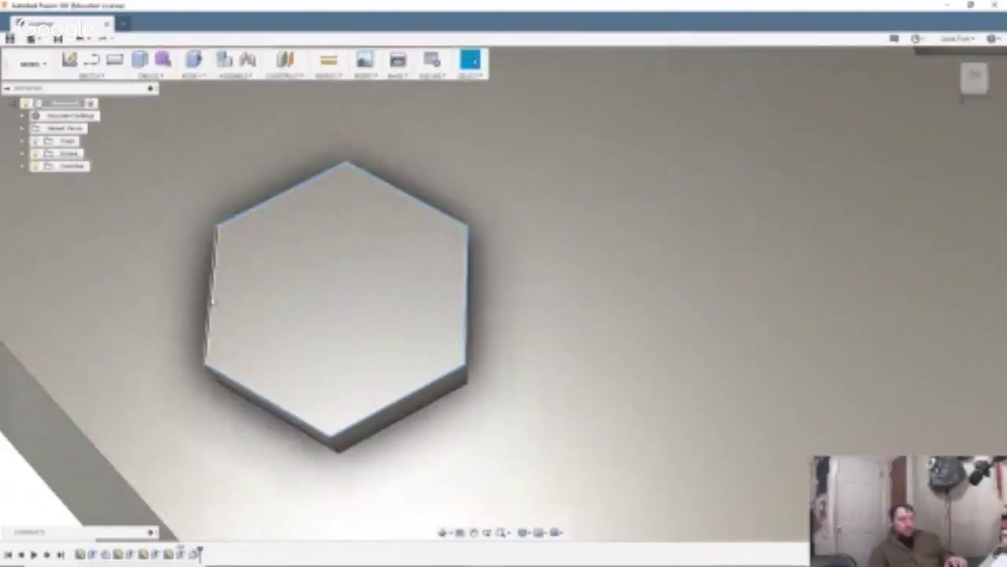
right_click(208, 296)
left_click(208, 352)
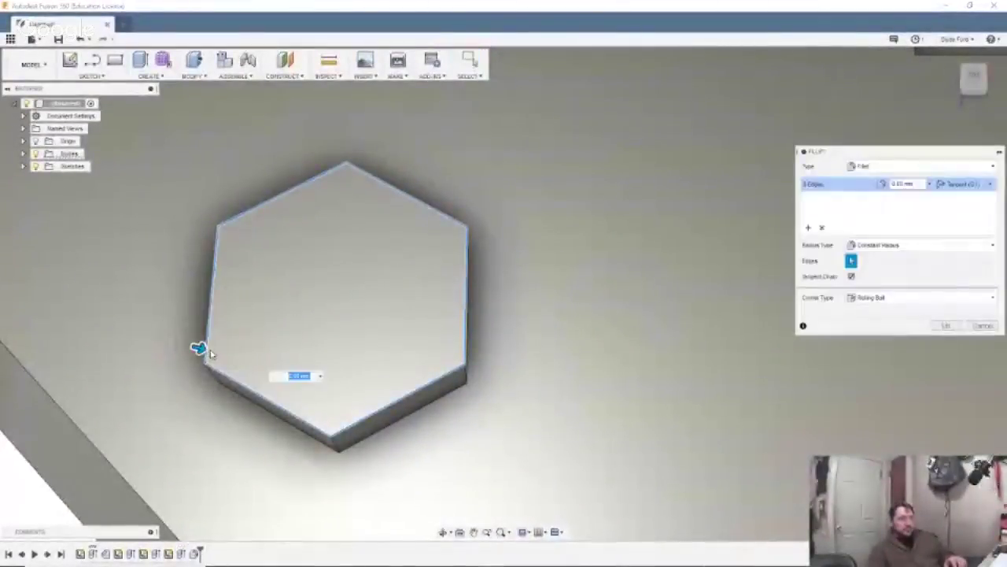
type(".5")
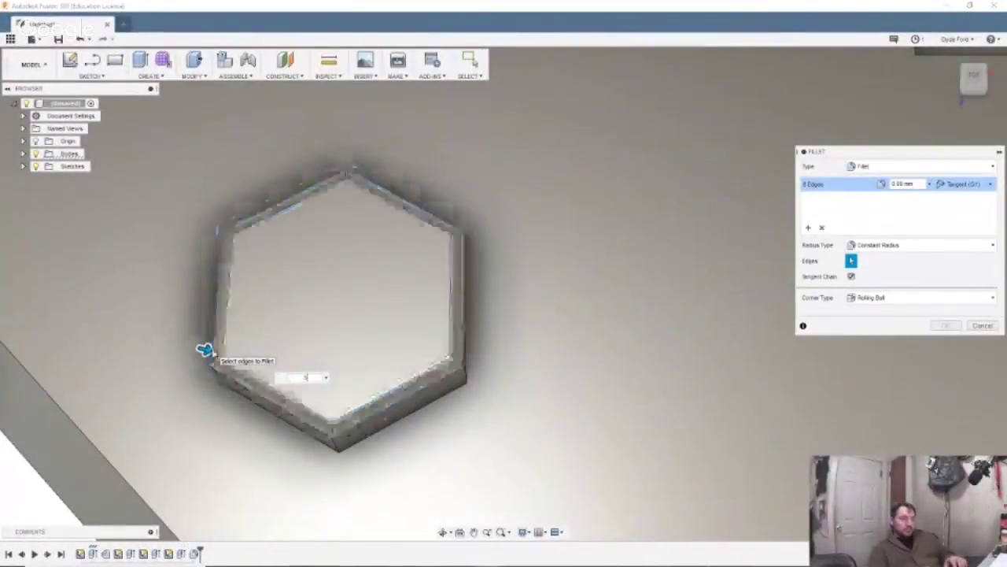
key("Return")
Apply a 0.5 mm fillet to the six top edges of the lower-right raised hexagon.
scroll(775, 394, "down", 5)
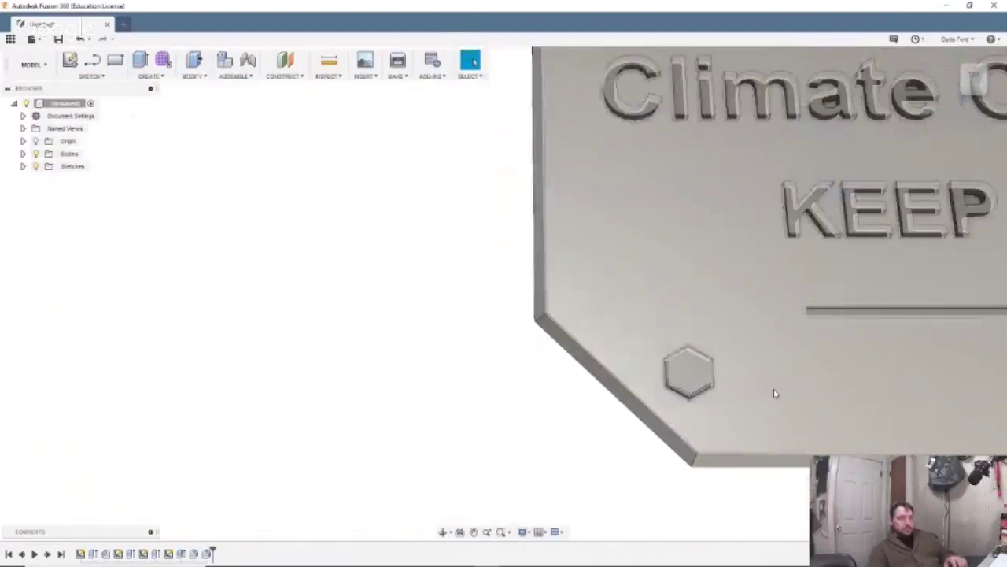
middle_click_drag(895, 394, 33, 321)
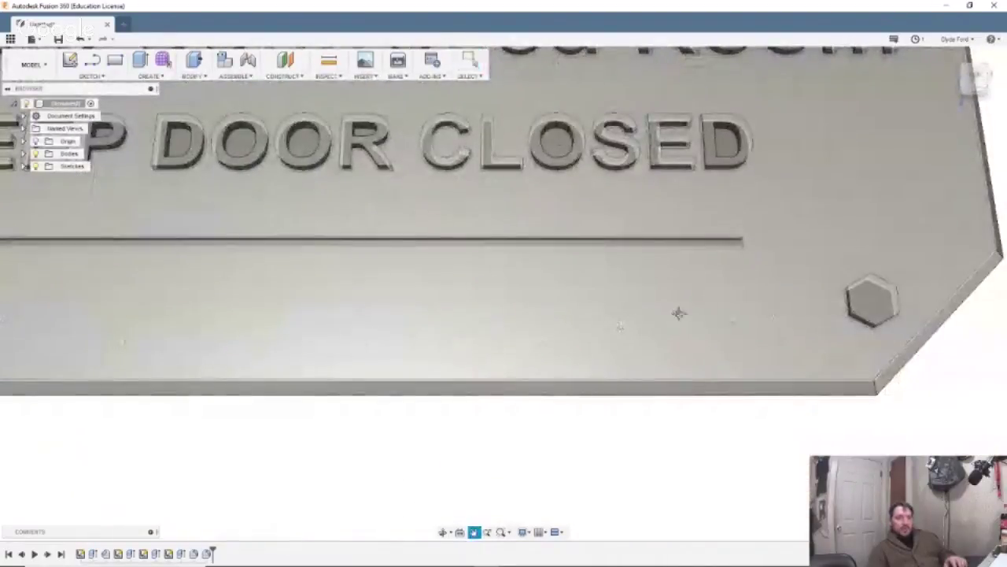
middle_click_drag(771, 310, 295, 318)
scroll(418, 299, "up", 8)
scroll(371, 302, "down", 4)
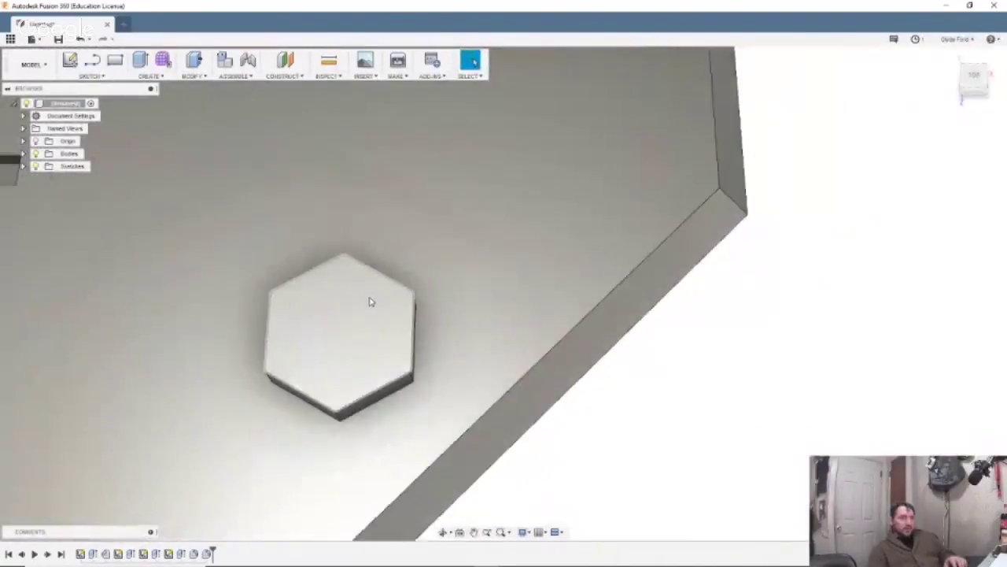
left_click(329, 266)
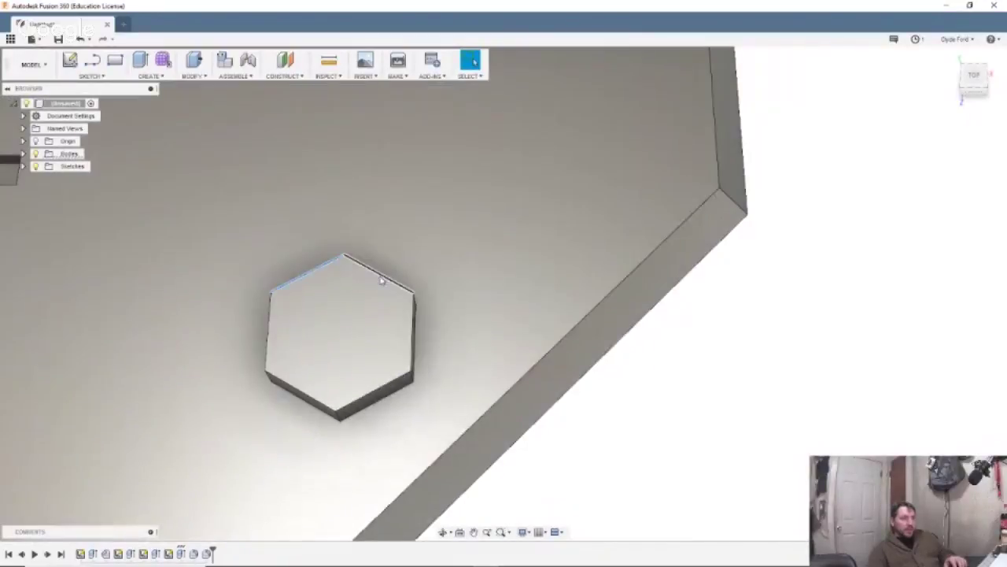
left_click(413, 345, "ctrl")
left_click(407, 364, "ctrl")
left_click(395, 382, "ctrl")
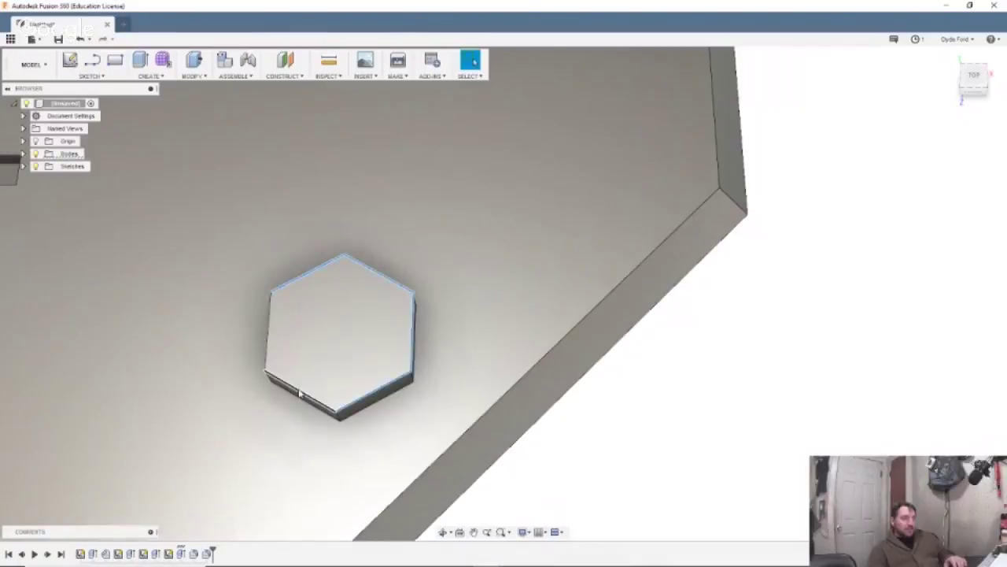
left_click(269, 373, "ctrl")
left_click(268, 354, "ctrl")
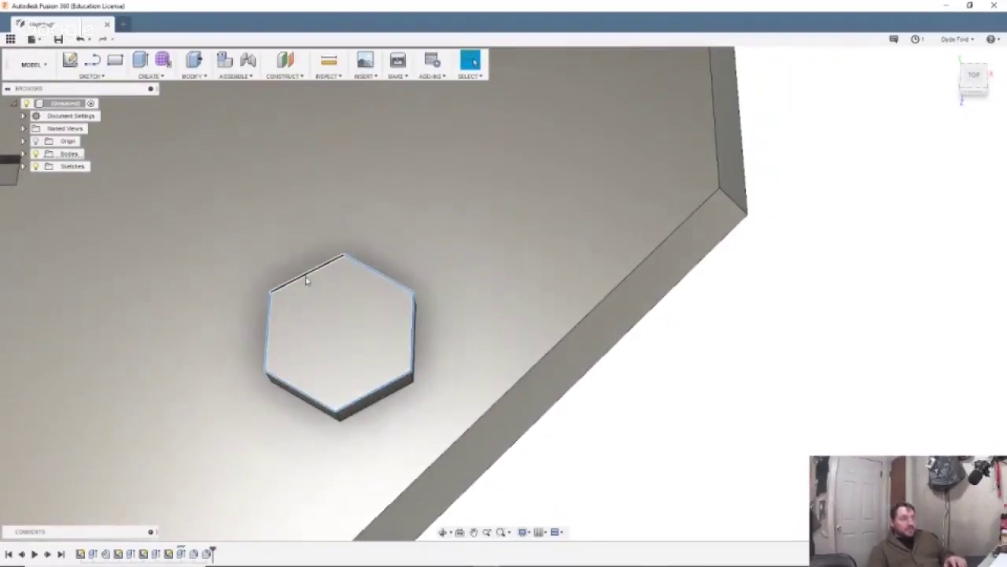
right_click(307, 280)
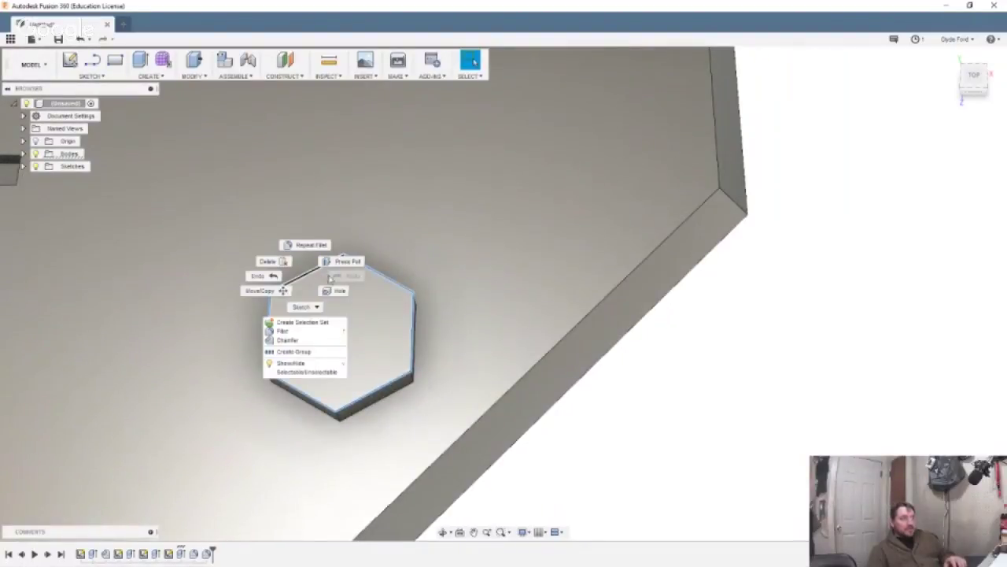
left_click(301, 333)
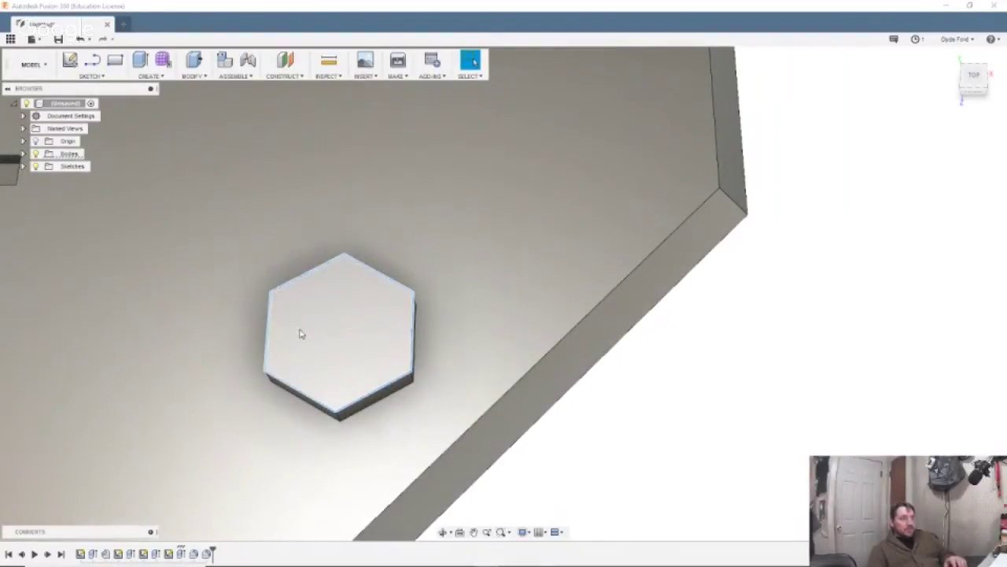
type("0.5")
key("Return")
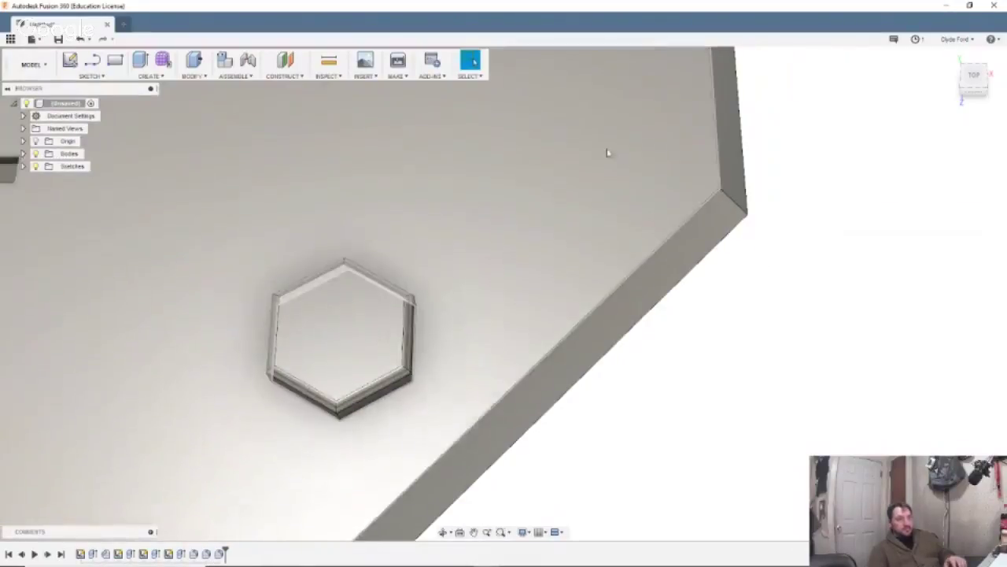
Apply a 0.5 mm fillet to the six top edges of the upper-right raised hexagon.
middle_click_drag(601, 104, 594, 414)
middle_click_drag(523, 175, 495, 474)
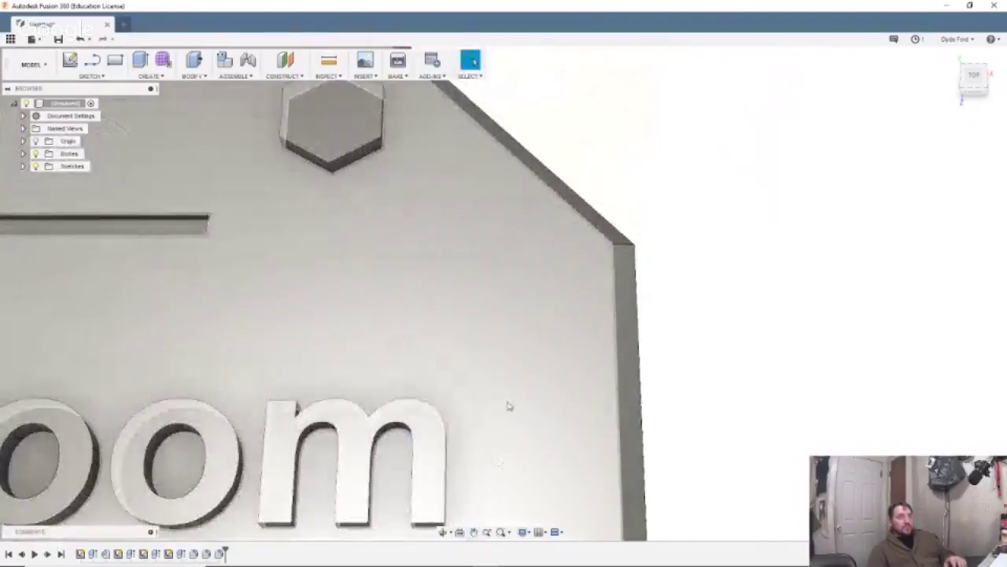
middle_click_drag(446, 219, 532, 388)
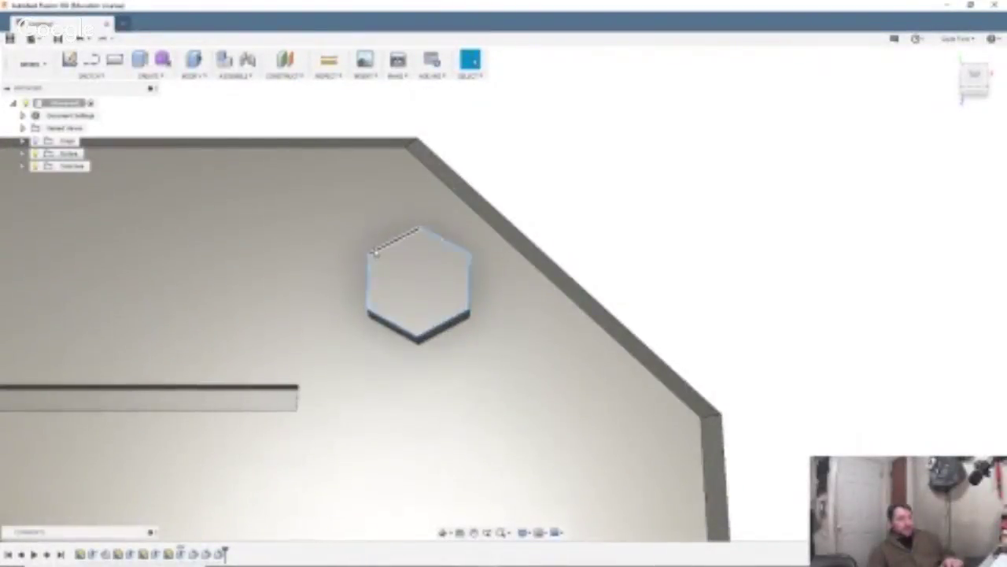
right_click(375, 252)
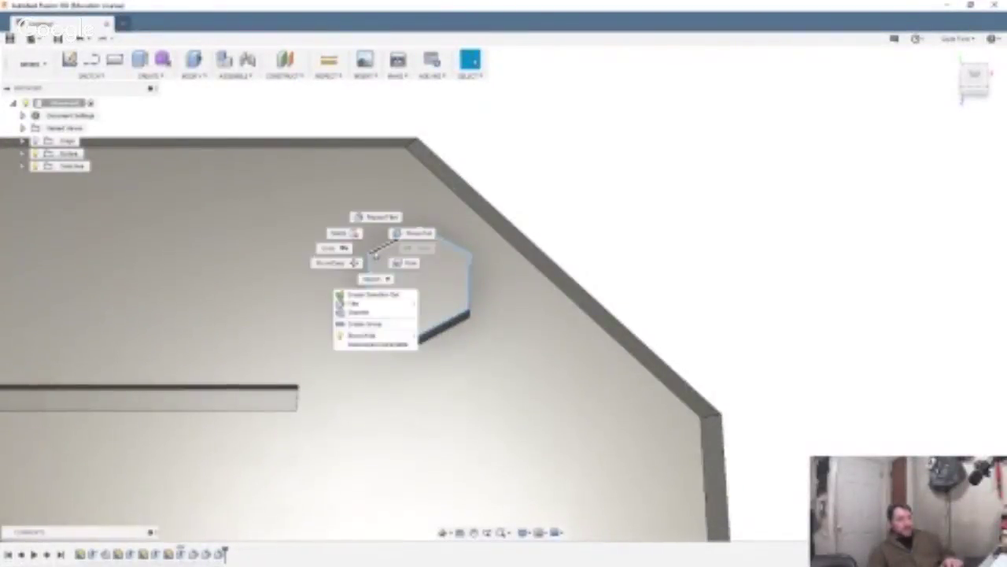
left_click(370, 302)
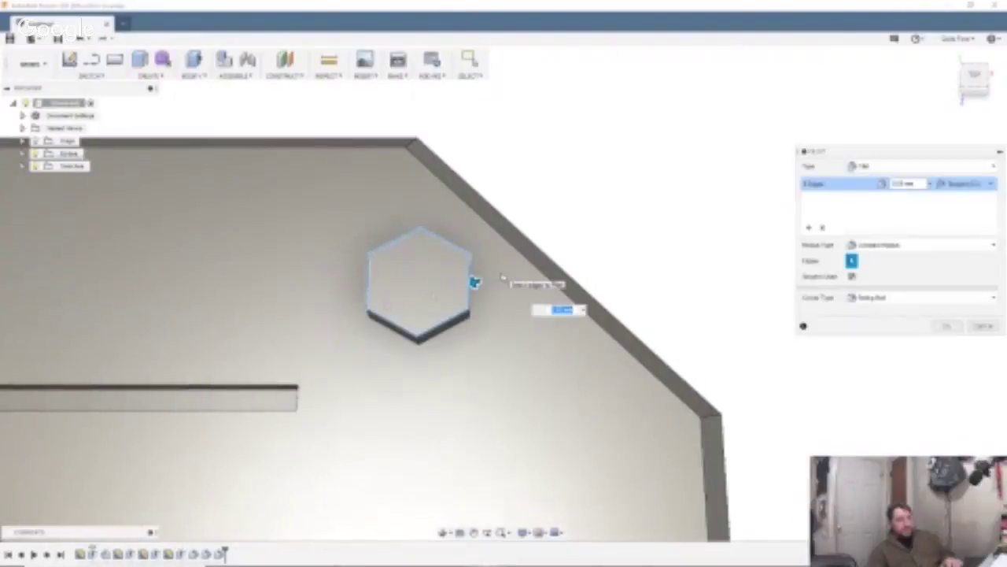
type(".")
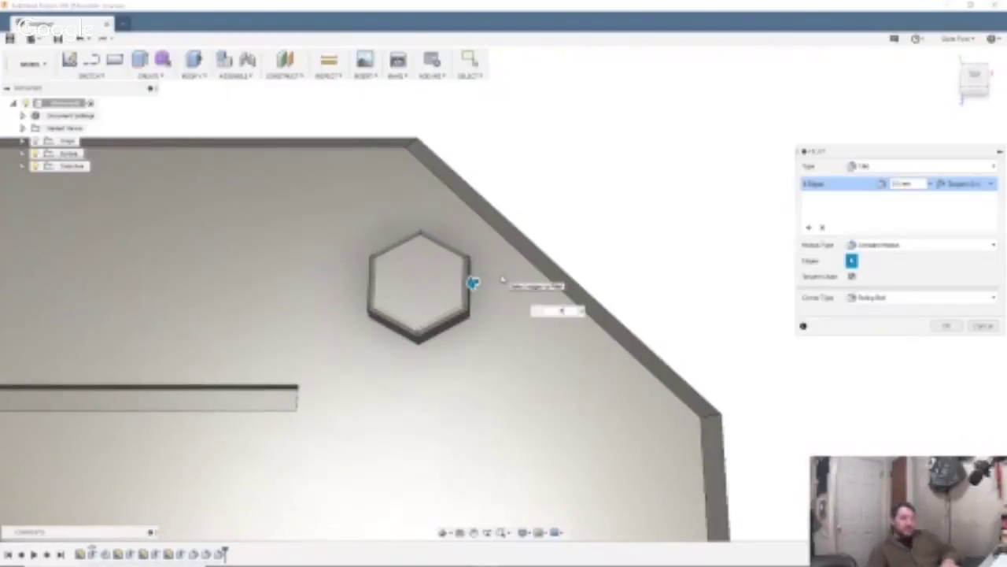
key("Return")
Save the finished sign design under the name URCI Climate Controlled Room in the project's master location.
scroll(397, 358, "down", 5)
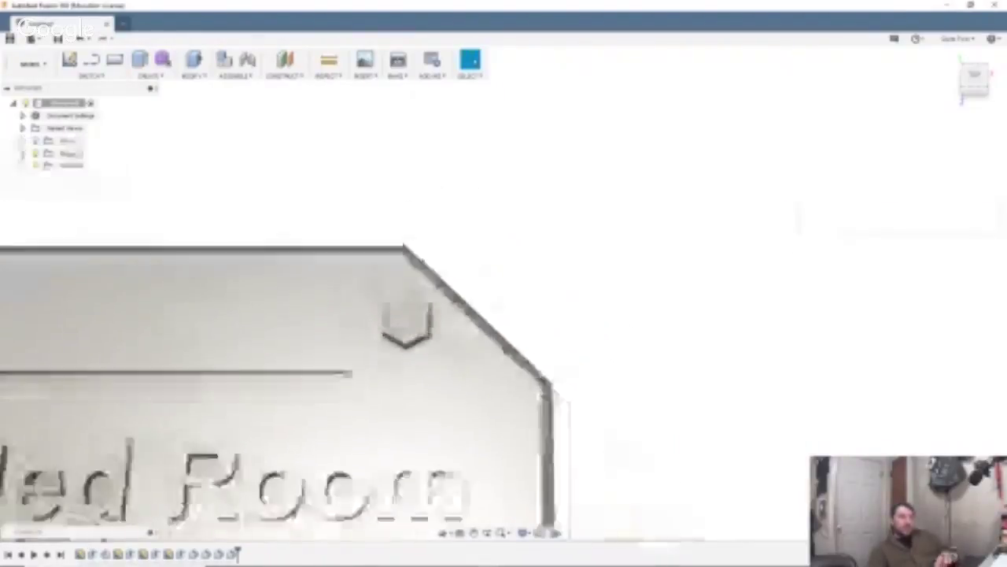
scroll(398, 358, "down", 2)
middle_click_drag(539, 443, 708, 315)
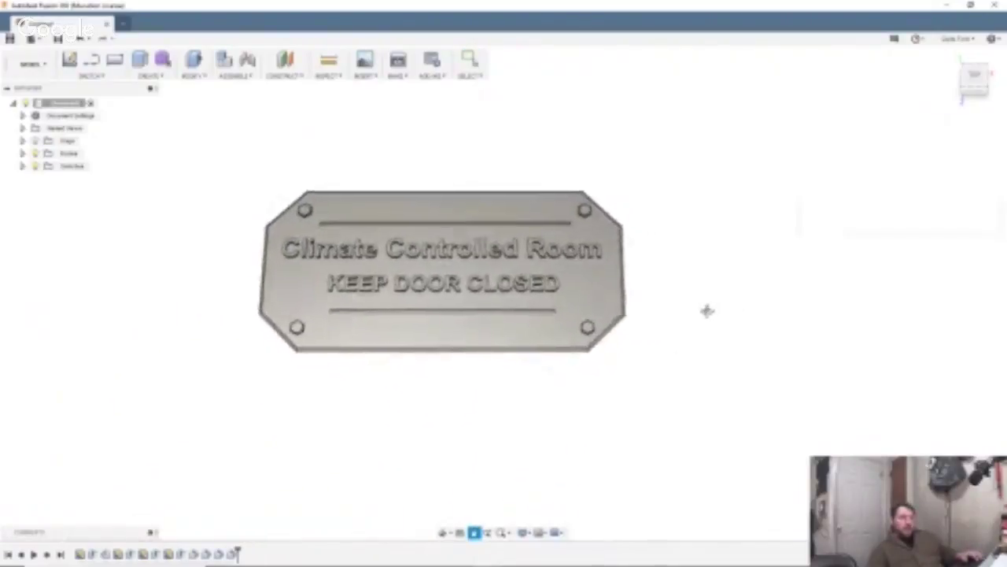
scroll(685, 285, "up", 2)
scroll(686, 286, "down", 1)
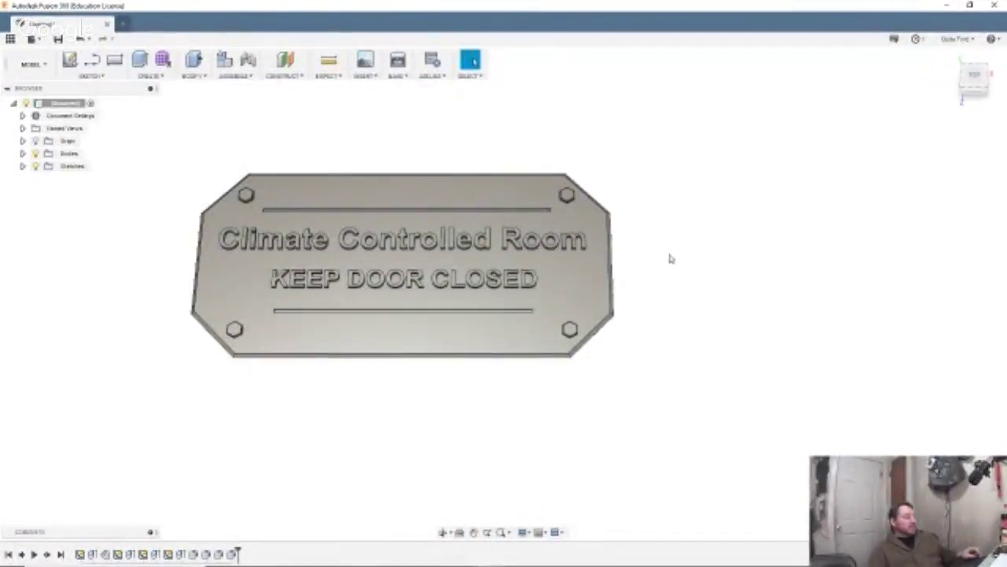
left_click(38, 39)
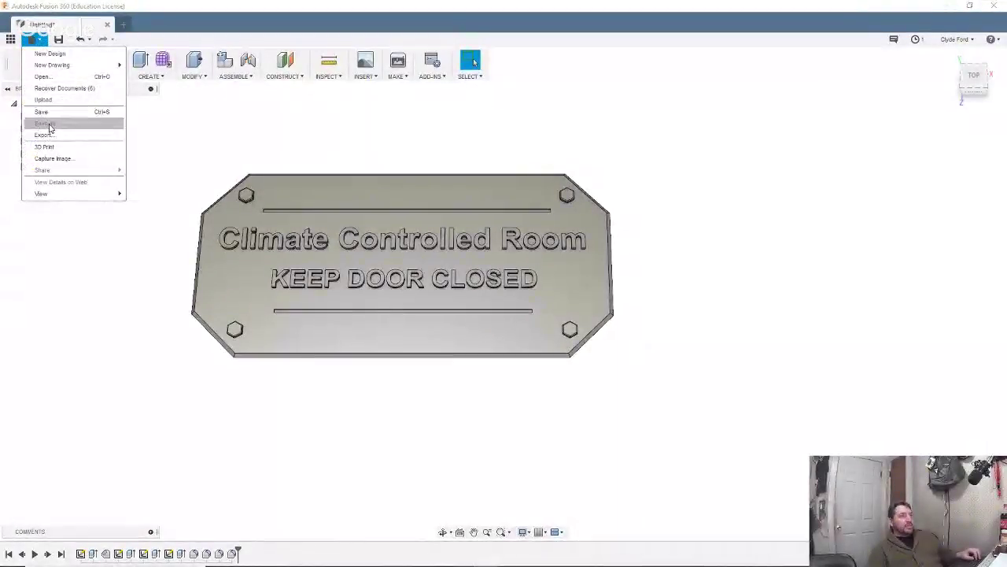
left_click(154, 118)
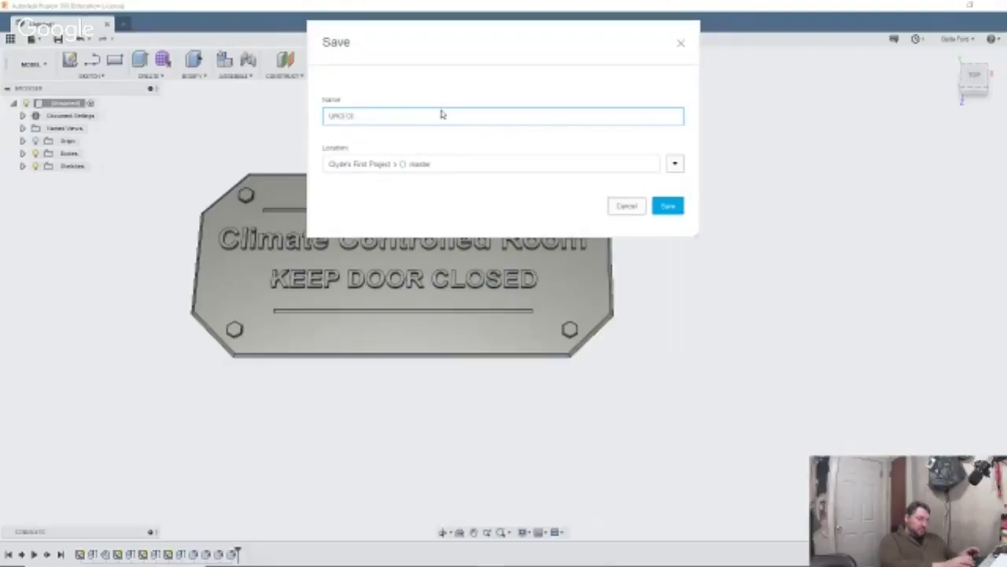
type("ont")
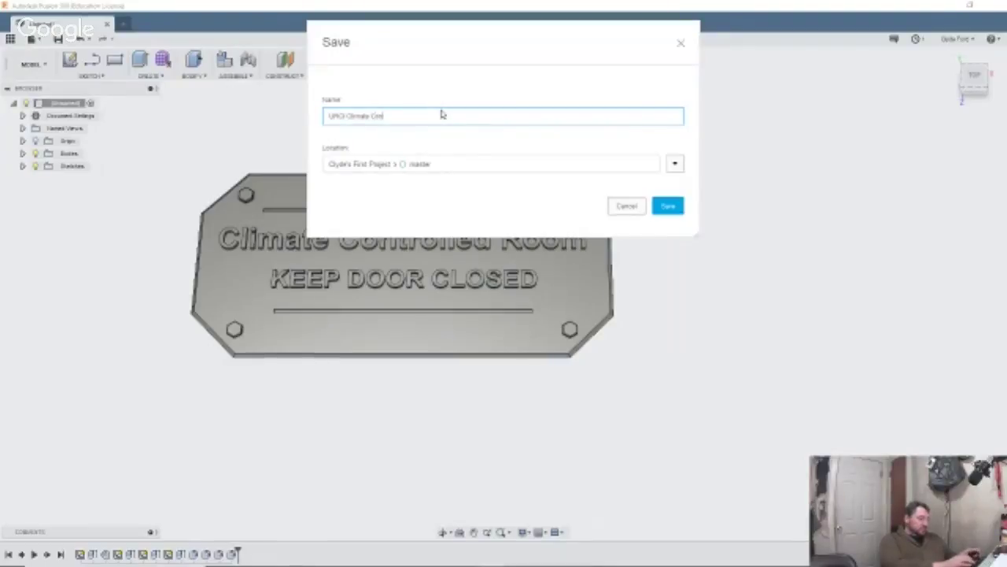
type("rolled R")
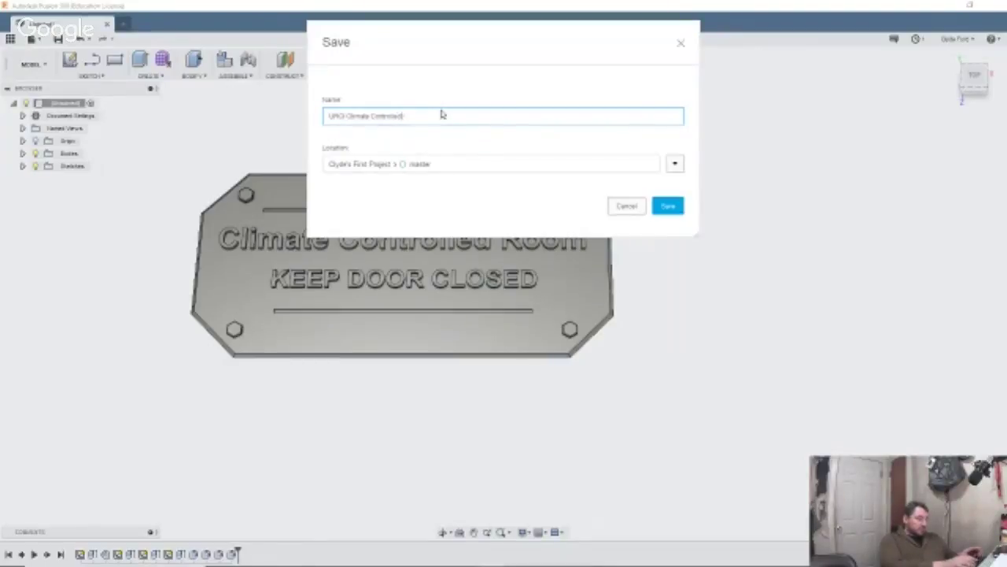
type("oom")
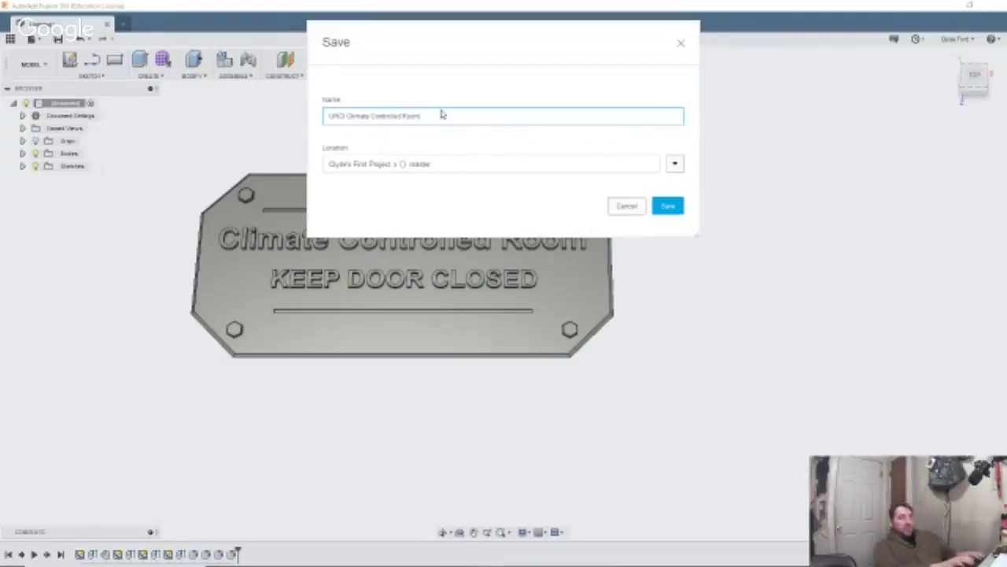
key("Return")
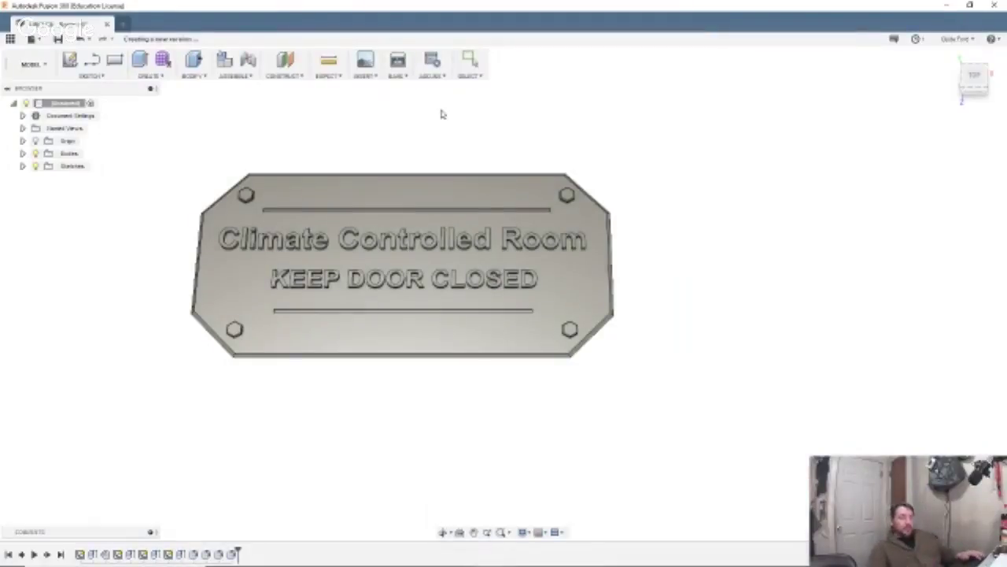
Set up a 3D Print export of the whole sign with high refinement, mesh preview on and sending to the print utility off.
left_click(469, 60)
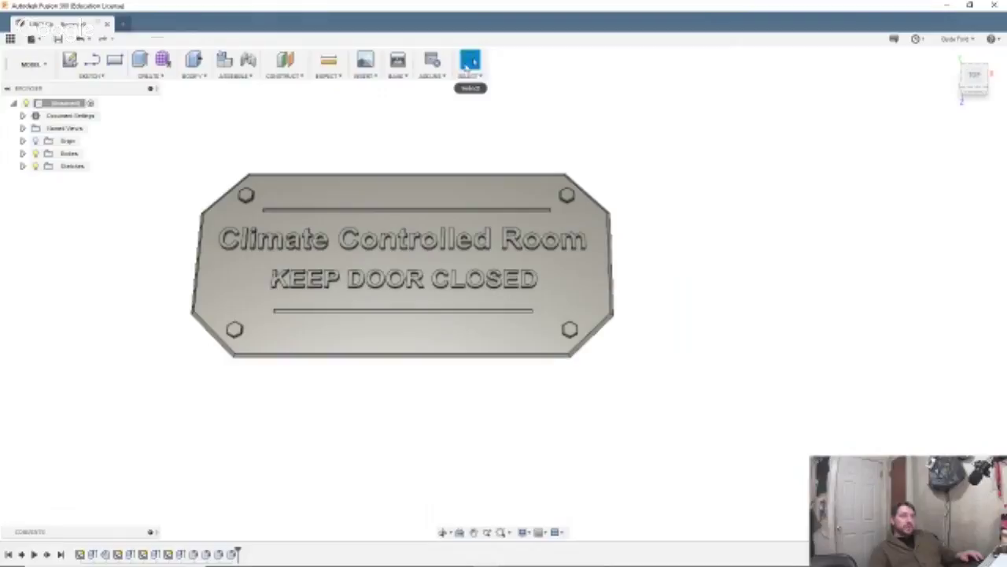
left_click(398, 60)
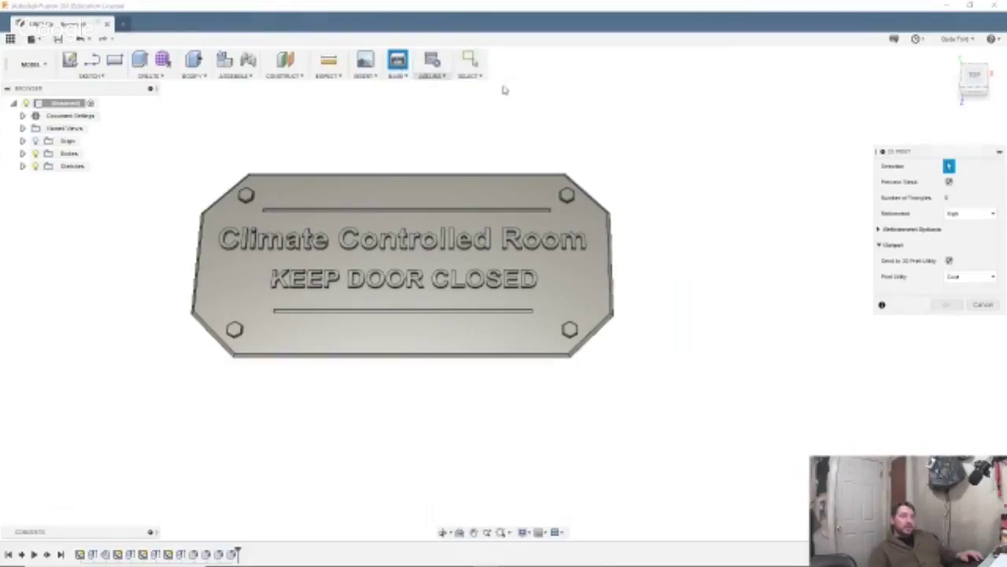
left_click(426, 258)
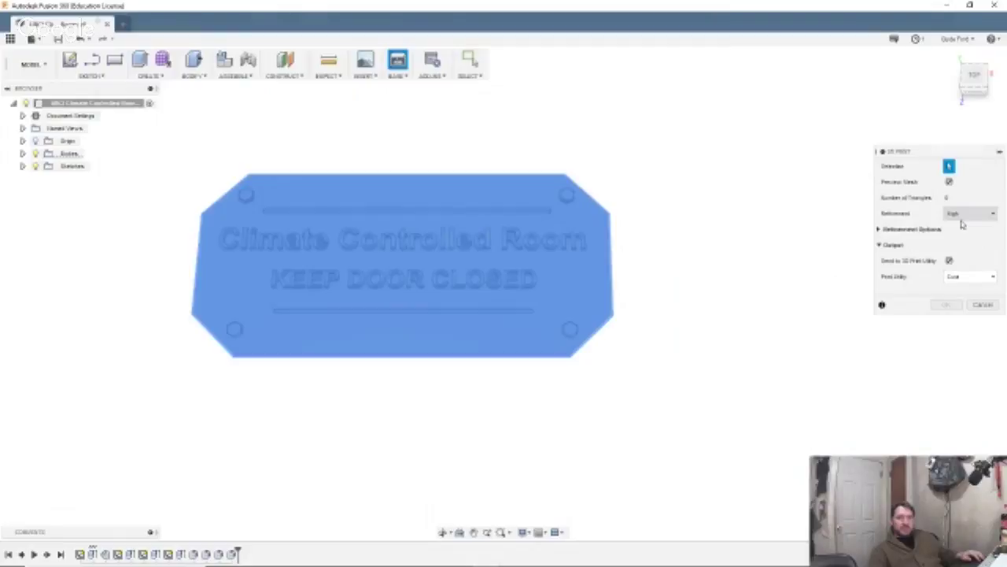
left_click(949, 261)
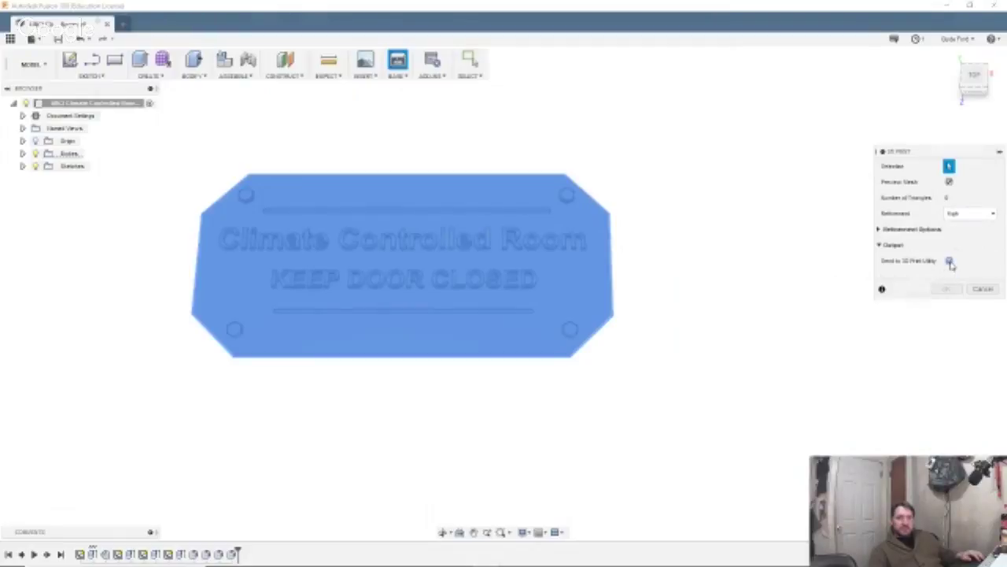
left_click(575, 292)
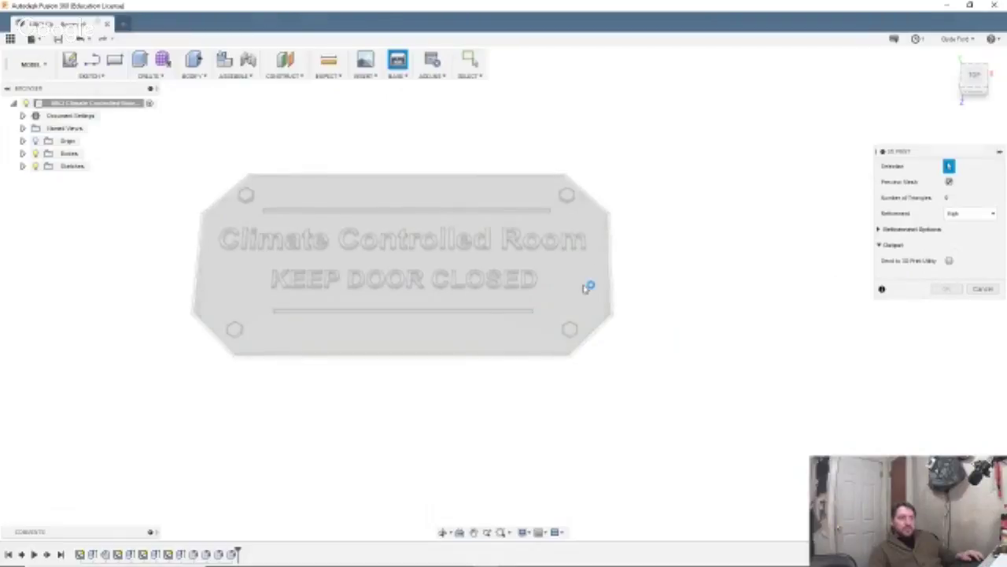
left_click(583, 290)
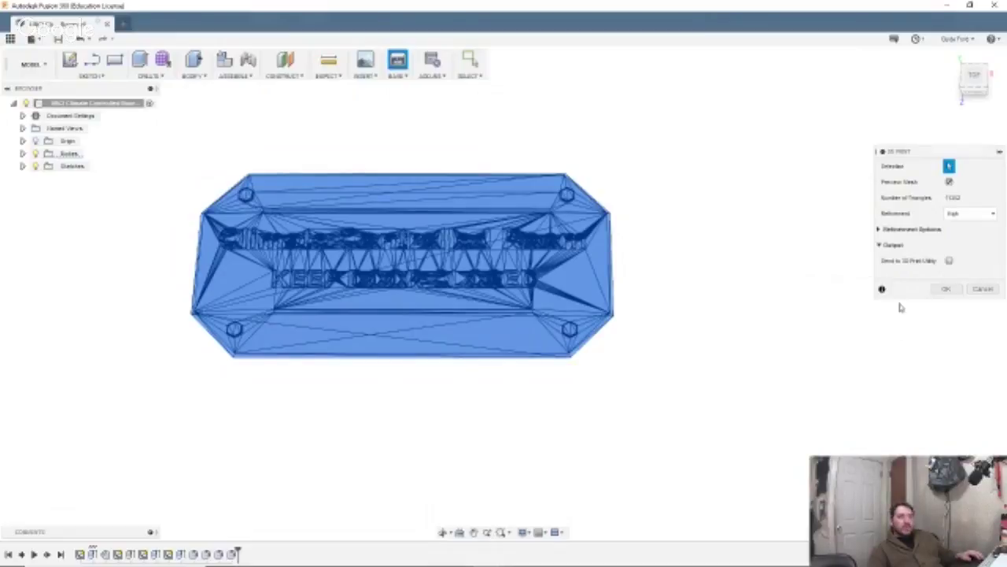
Export the sign mesh as an STL file named URCI Climate Control in the URCI Jobs folder.
left_click(949, 289)
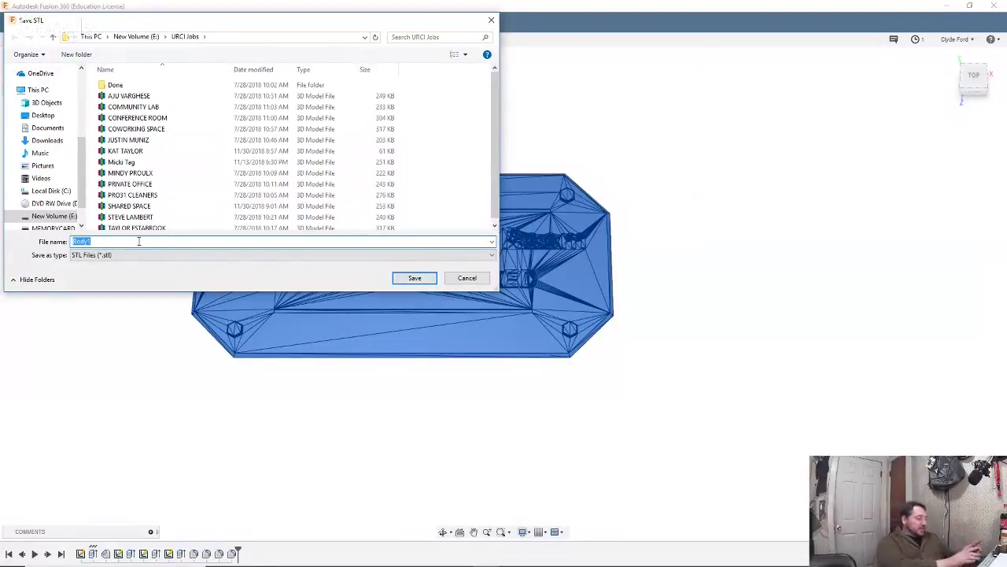
type("URCI")
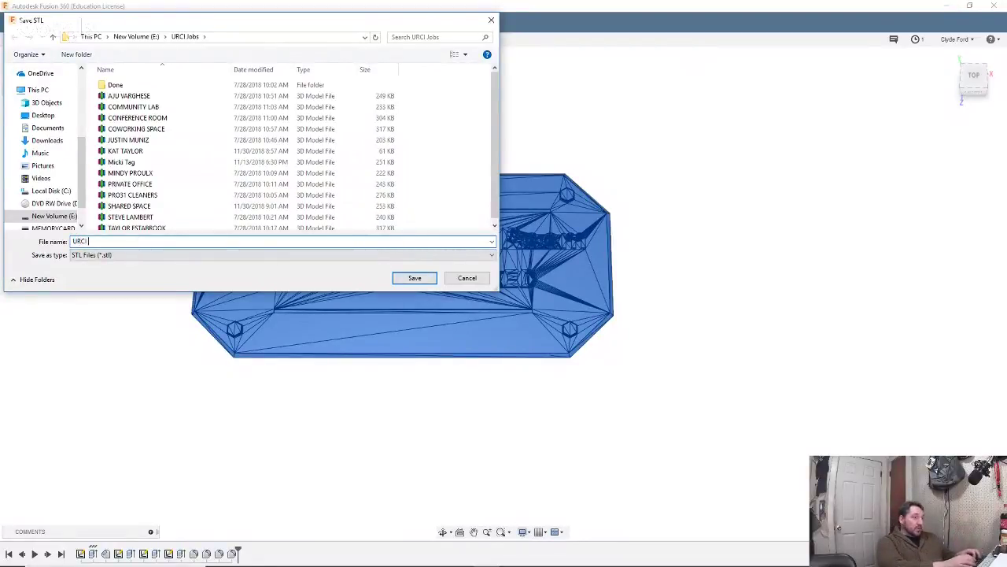
type(" Climate C")
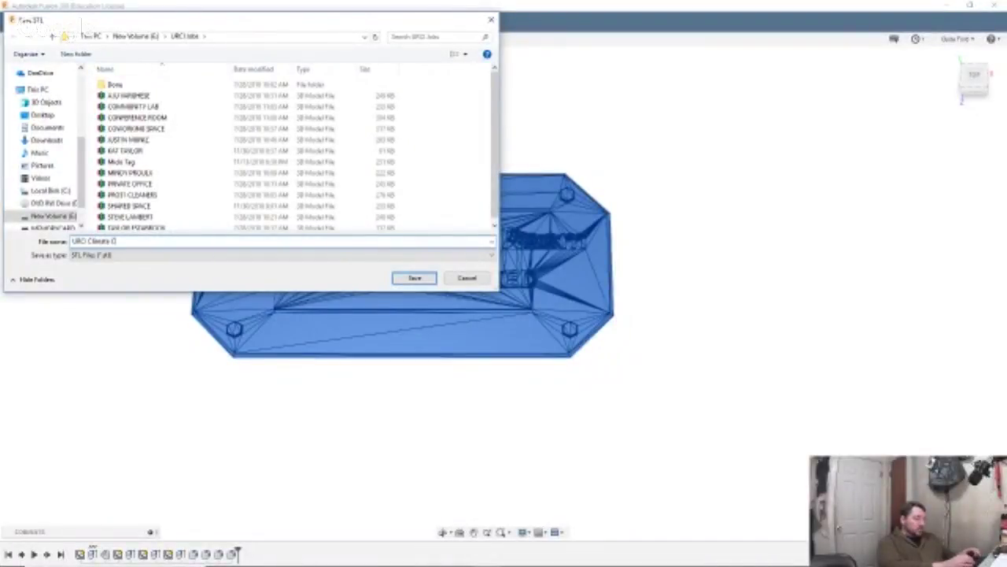
type("ontrol")
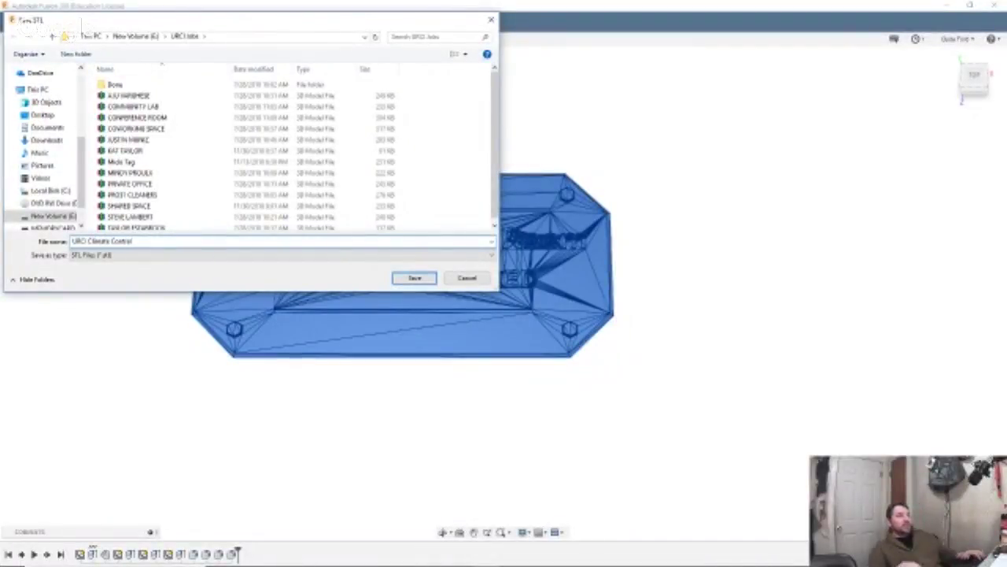
key("Return")
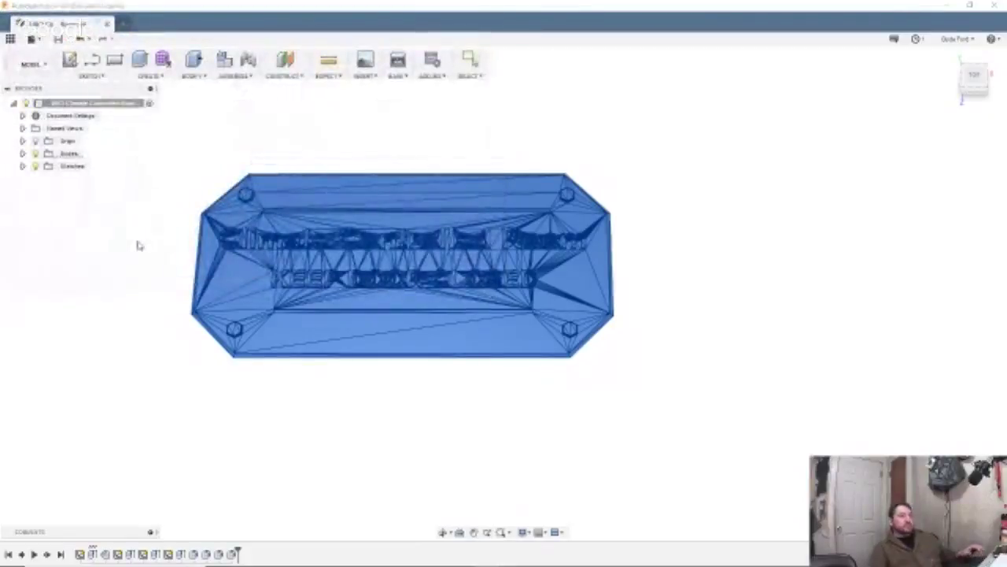
left_click(188, 240)
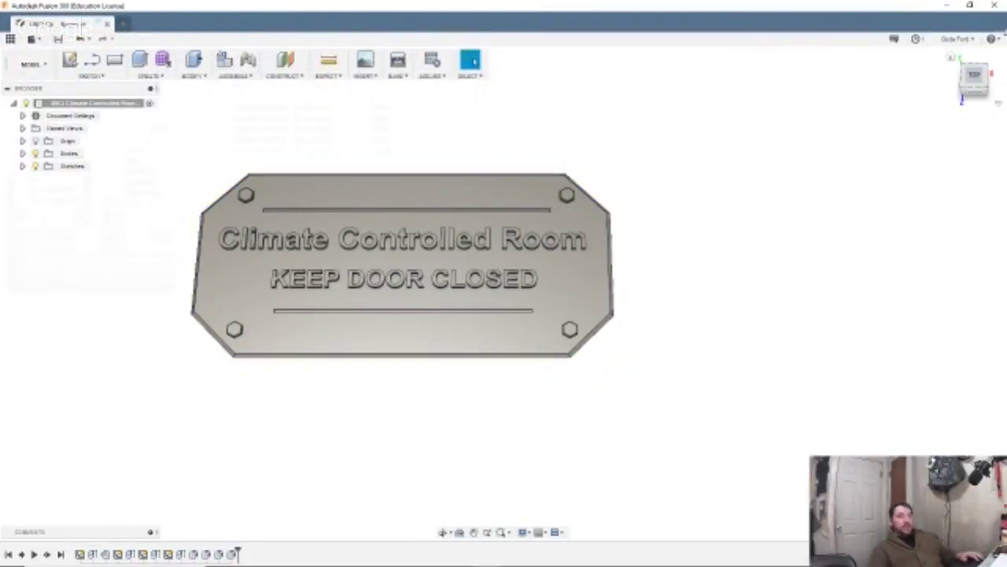
Switch to Simplify3D and remove the Imperial_SD_FDM model from the build plate.
left_click(995, 5)
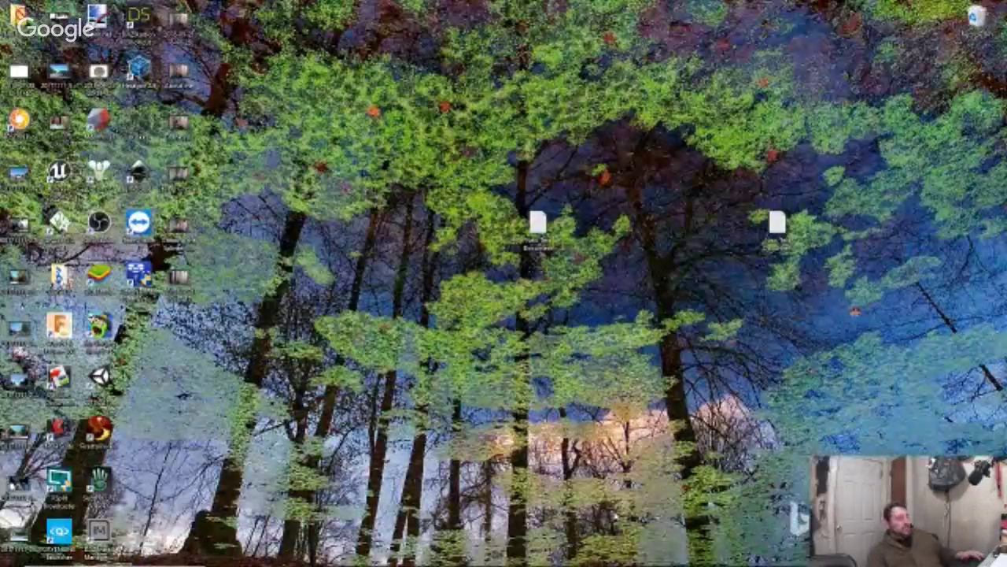
mouse_move(643, 564)
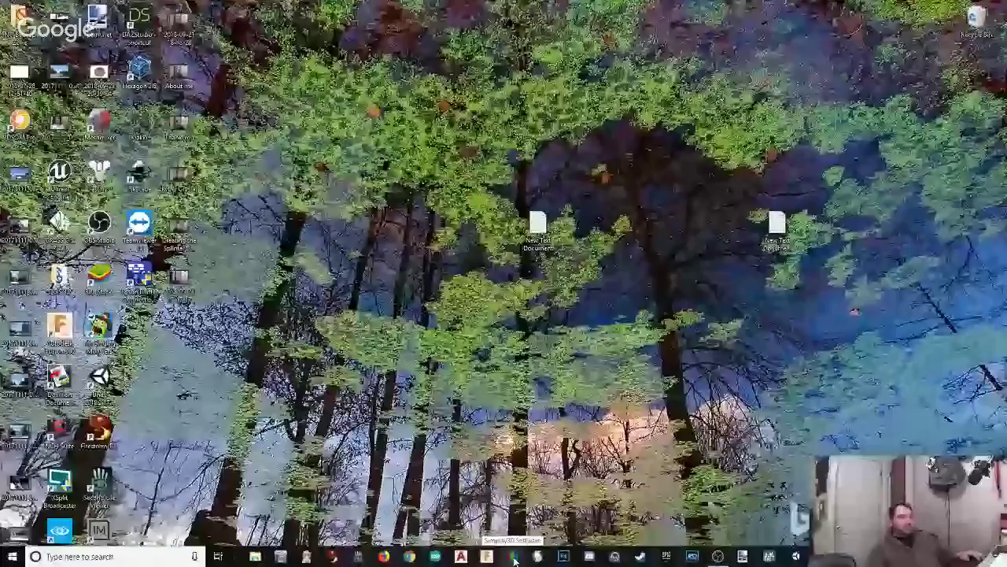
left_click(514, 557)
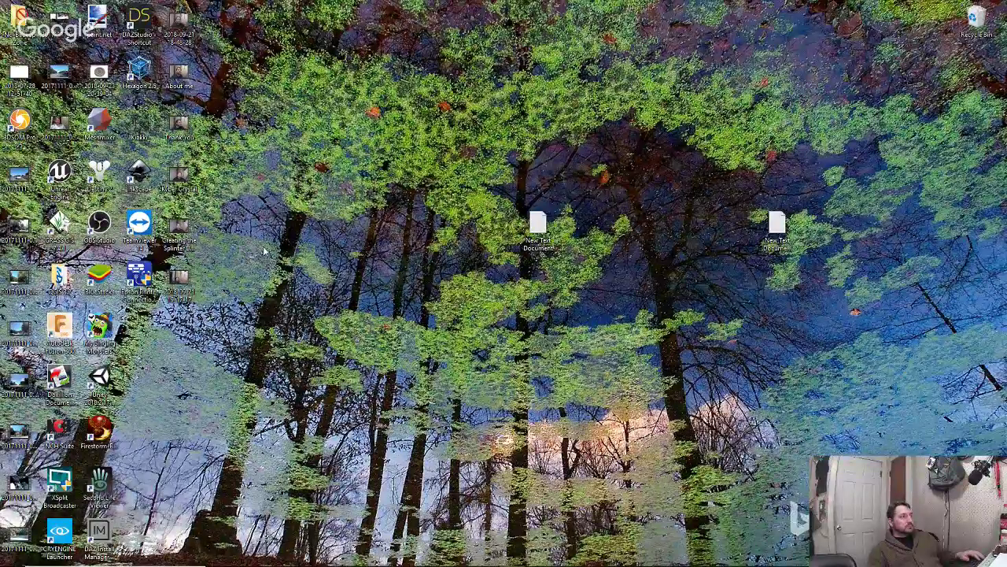
left_click_drag(0, 61, 500, 1)
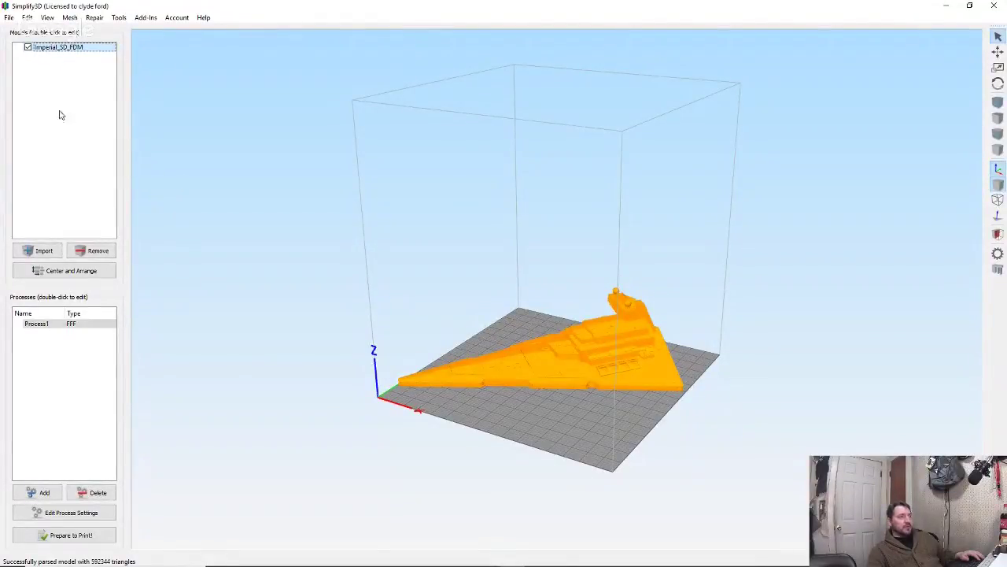
left_click(88, 251)
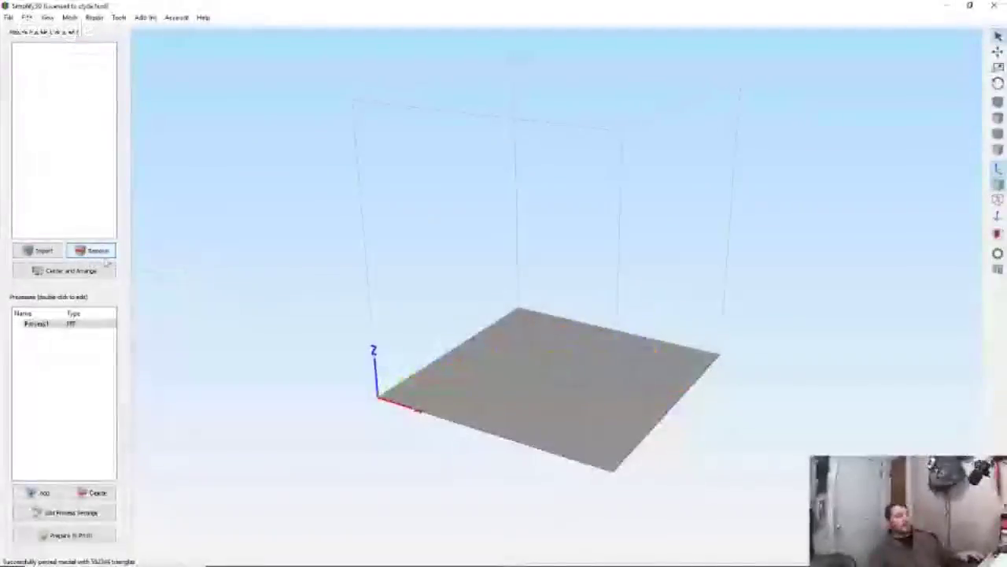
Import the URCI Climate Control STL model and open its position, scaling and rotation settings.
left_click(40, 250)
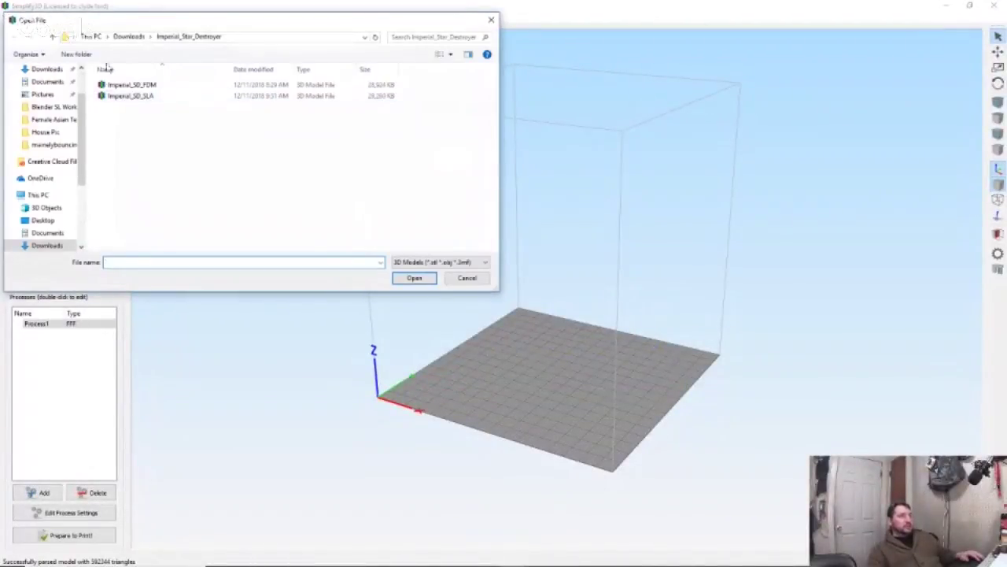
left_click(129, 37)
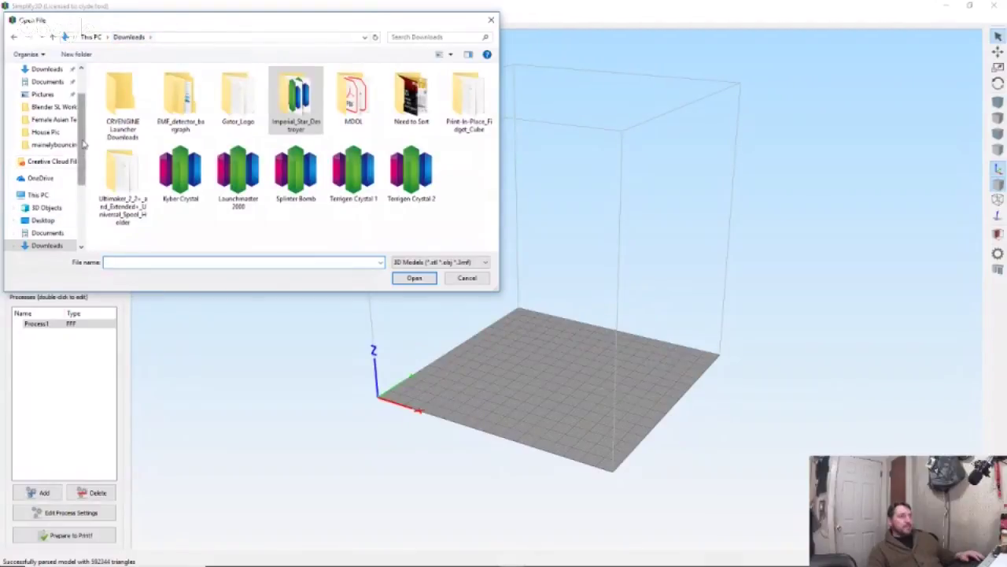
left_click_drag(257, 21, 0, 63)
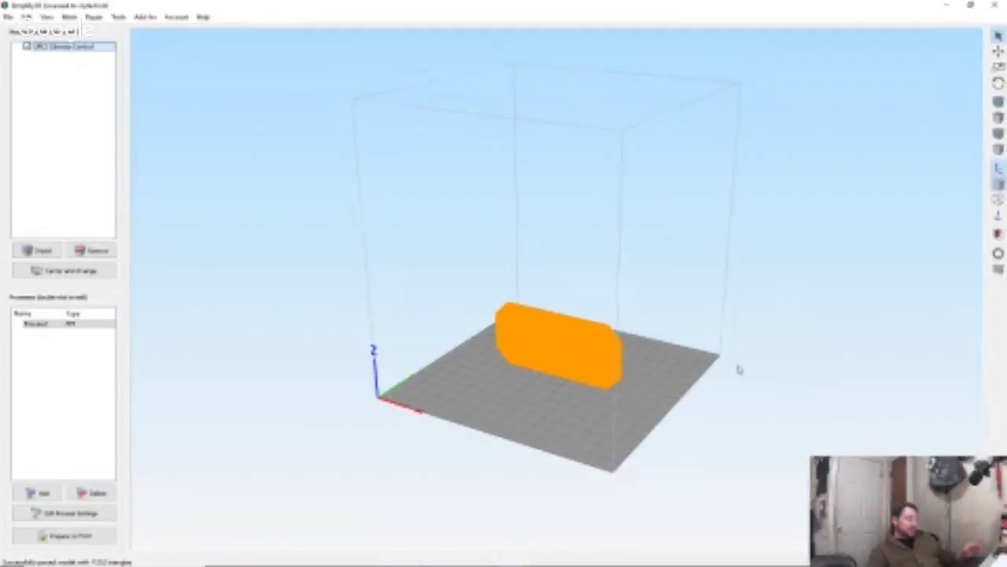
double_click(538, 347)
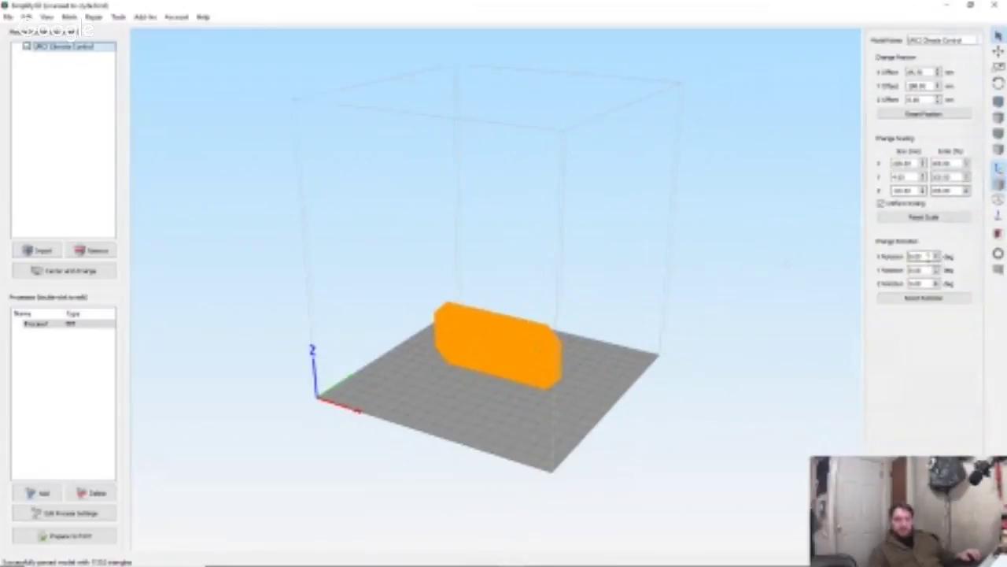
Try a Y rotation of 90 degrees on the sign and return it to 0.
left_click_drag(924, 270, 897, 270)
type("90")
key("Tab")
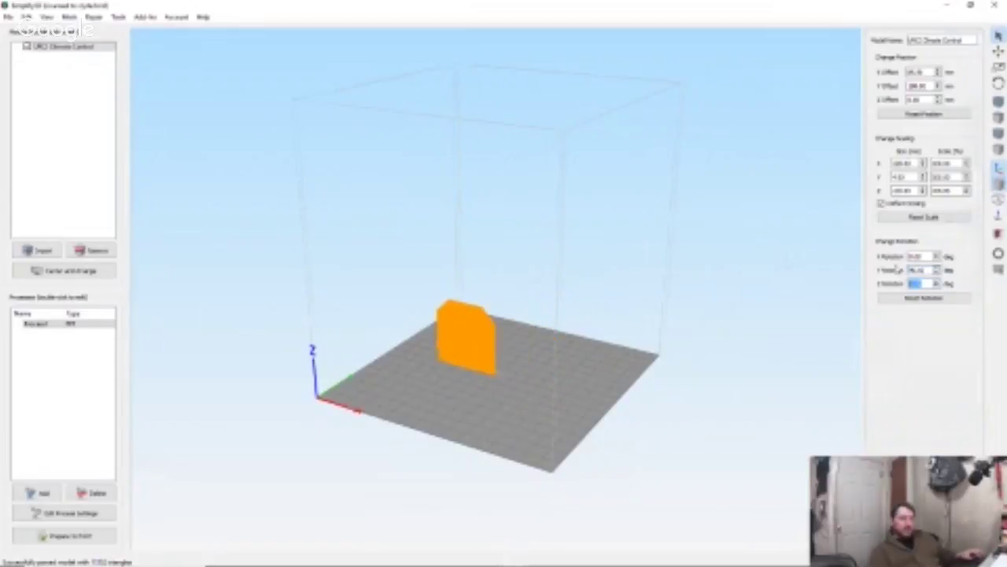
key("shift+Tab")
type("0")
key("shift+Tab")
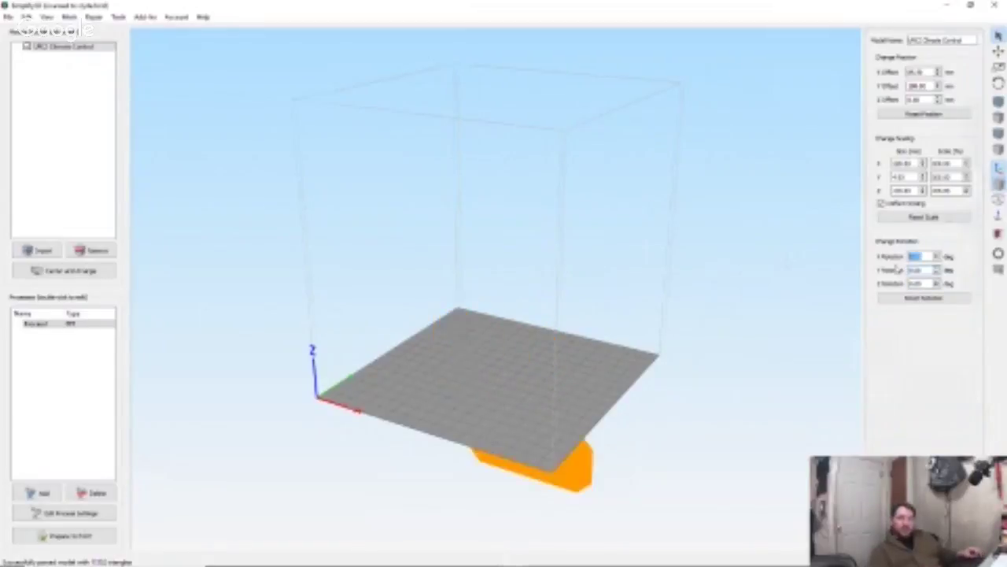
Try X rotations of 90 and 180 degrees on the sign.
key("Tab")
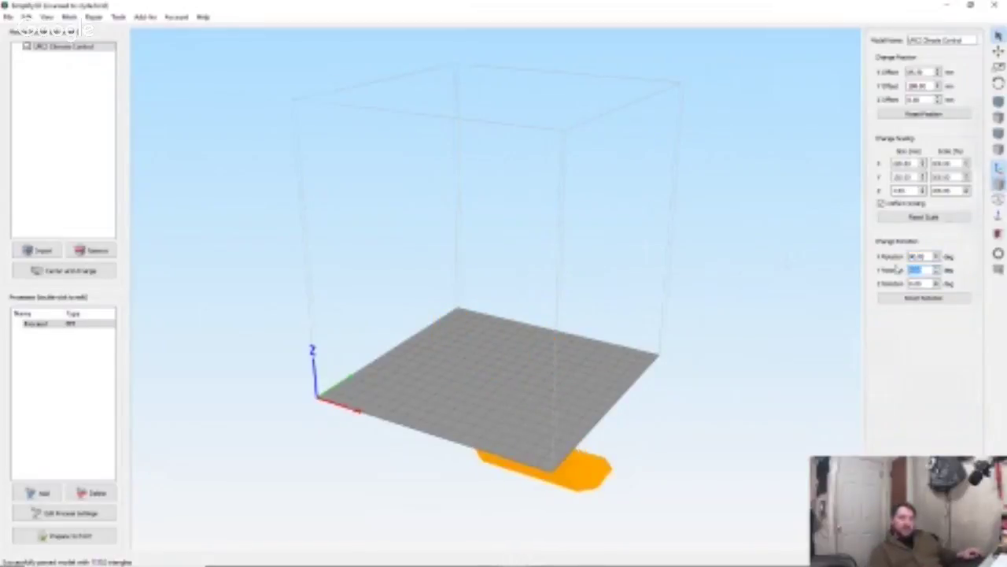
key("shift+Tab")
type("180")
key("Tab")
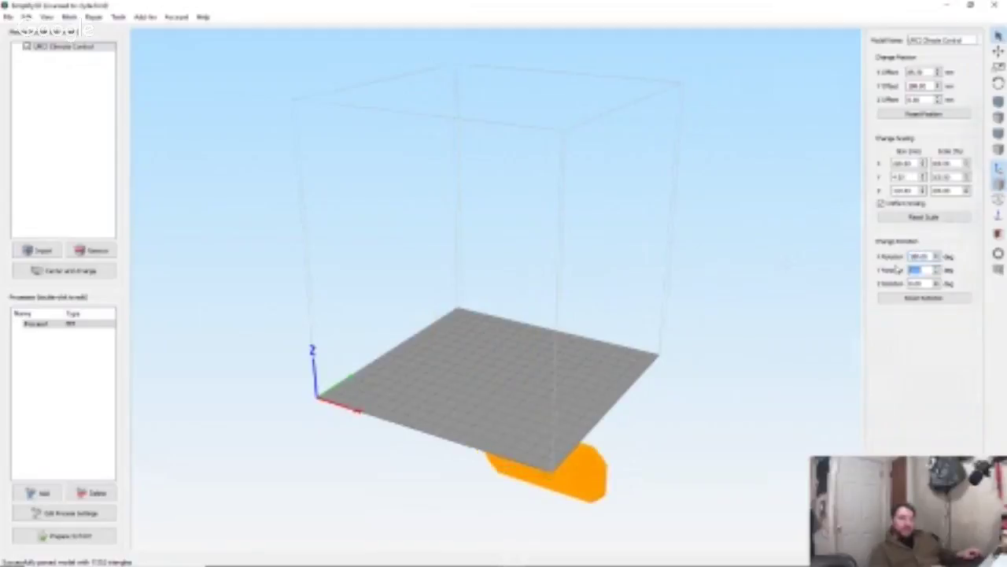
Set the sign's X rotation to 270 degrees so it lies flat face up, and center it on the build plate.
key("shift+Tab")
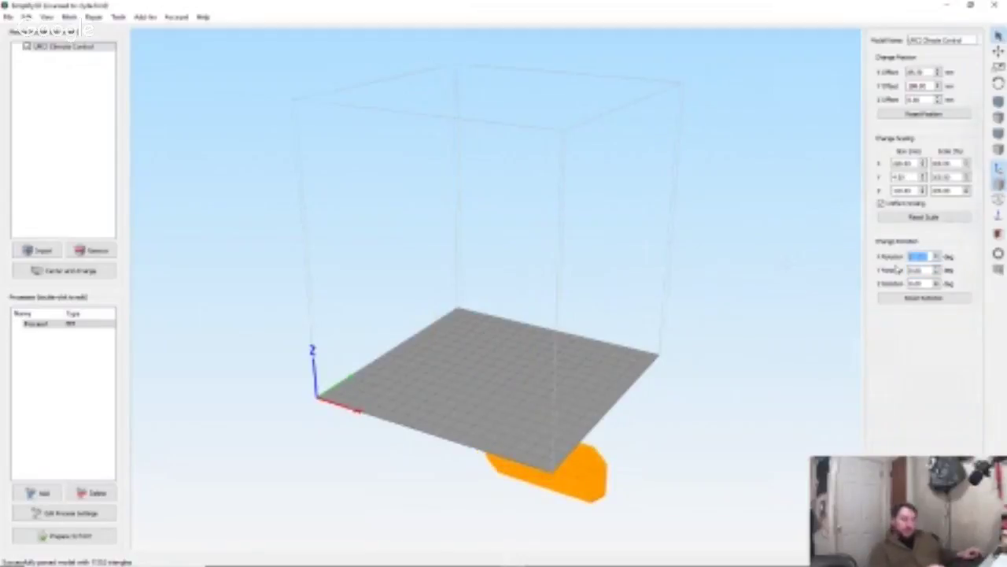
key("Tab")
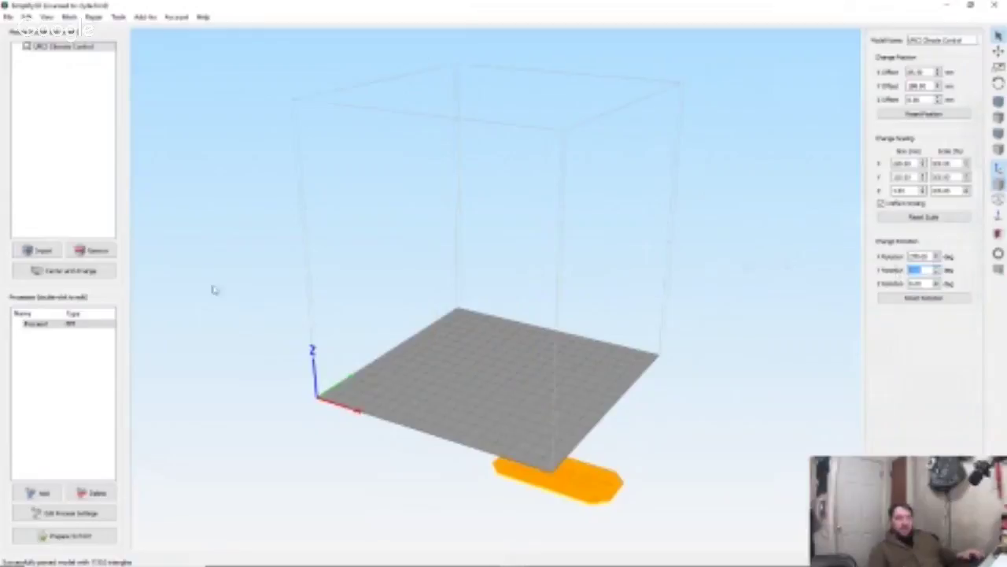
left_click(70, 270)
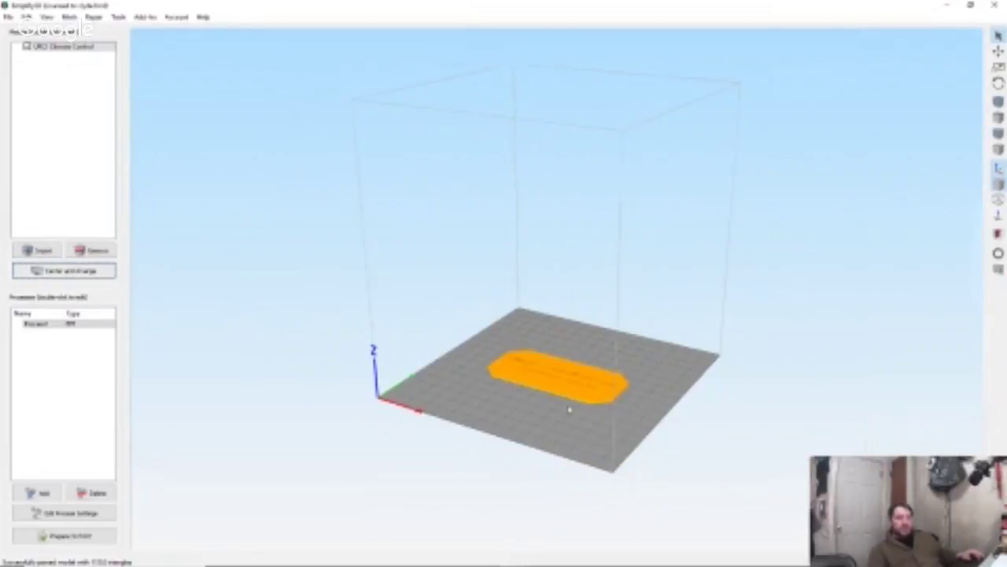
Examine the sign's raised text, border lines and corner hexagons on the build plate up close and from above.
scroll(569, 409, "up", 5)
scroll(582, 332, "down", 5)
left_click_drag(596, 270, 615, 352)
scroll(632, 346, "up", 10)
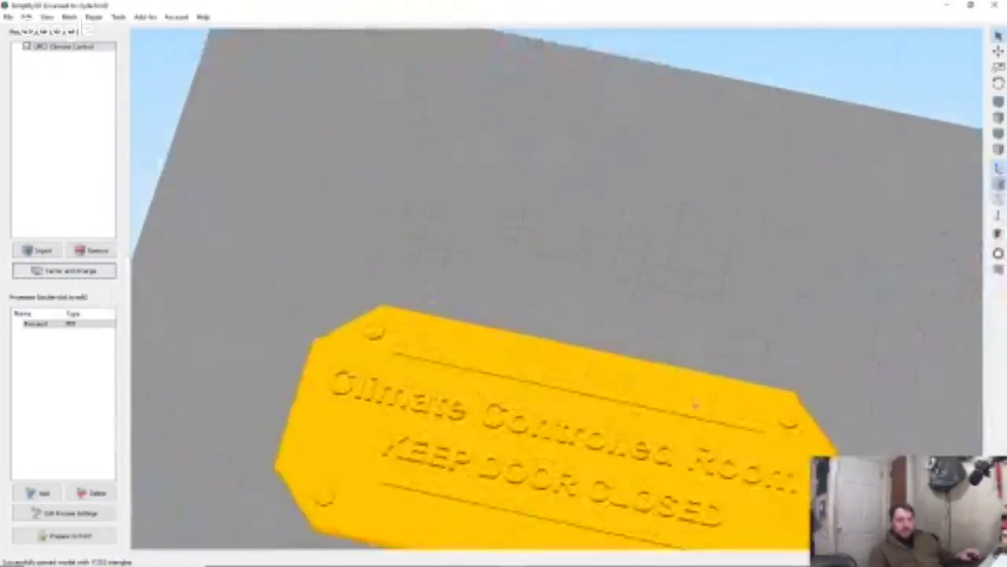
scroll(845, 168, "down", 10)
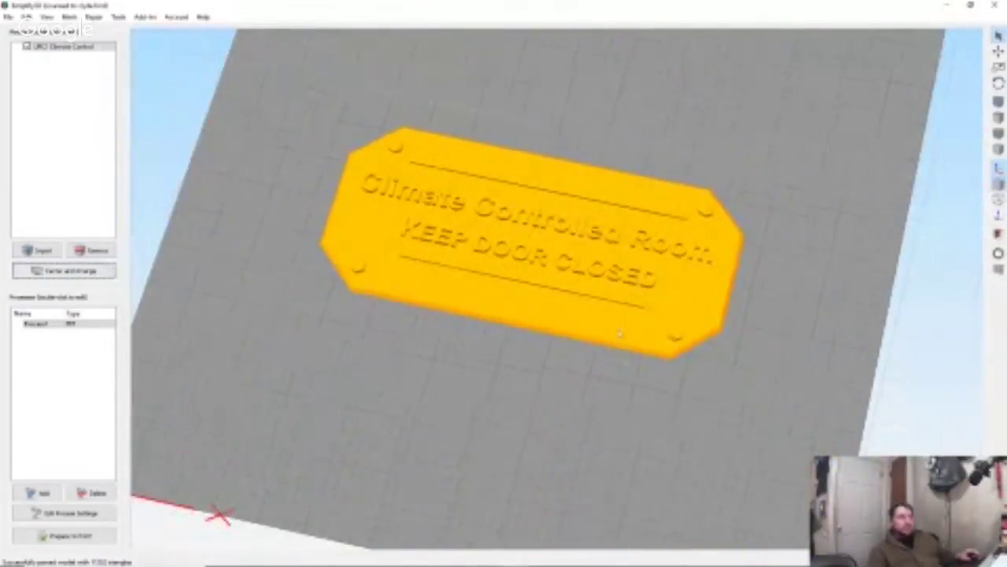
scroll(726, 248, "down", 10)
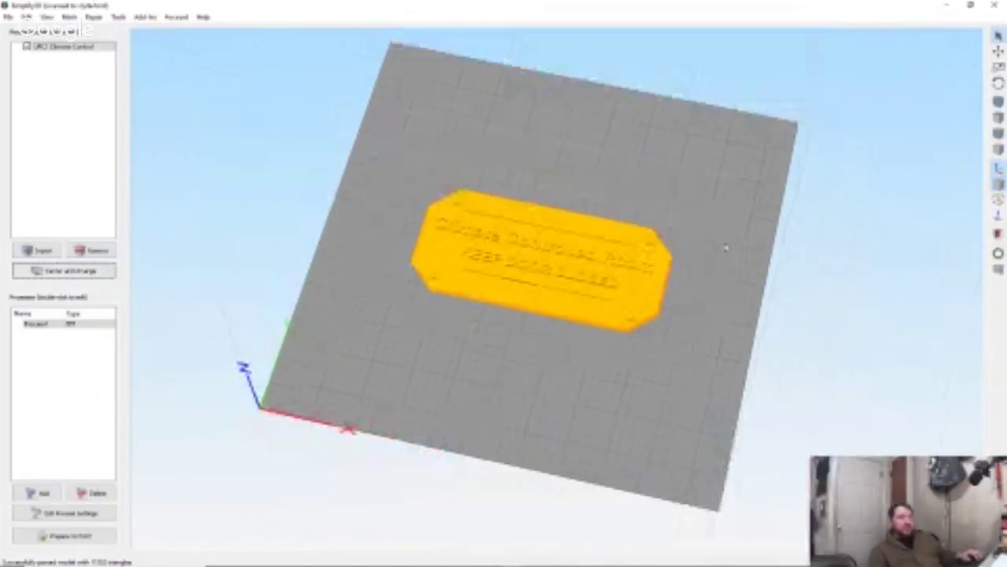
scroll(726, 248, "up", 10)
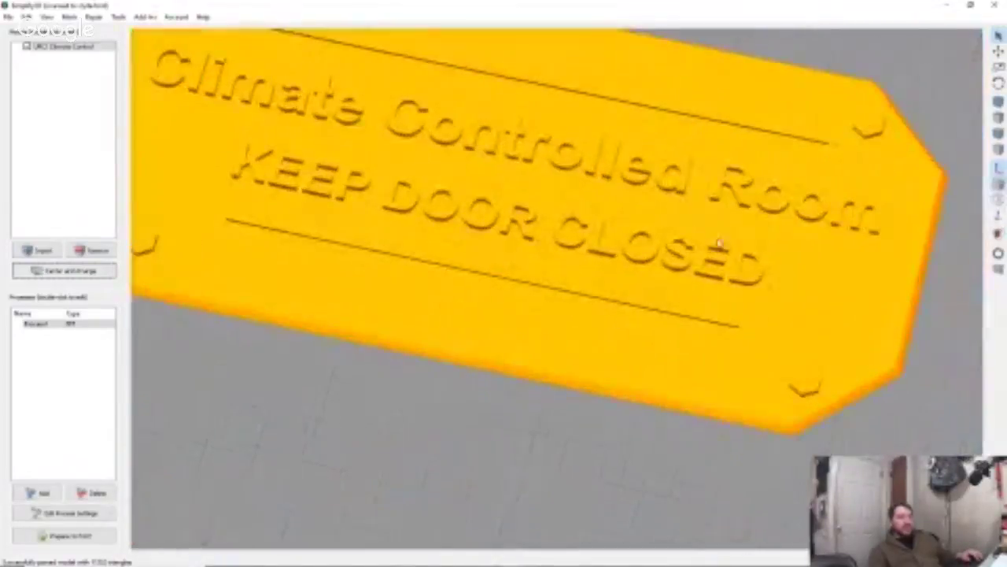
scroll(850, 276, "down", 2)
right_click_drag(894, 236, 954, 360)
left_click_drag(958, 360, 1003, 297)
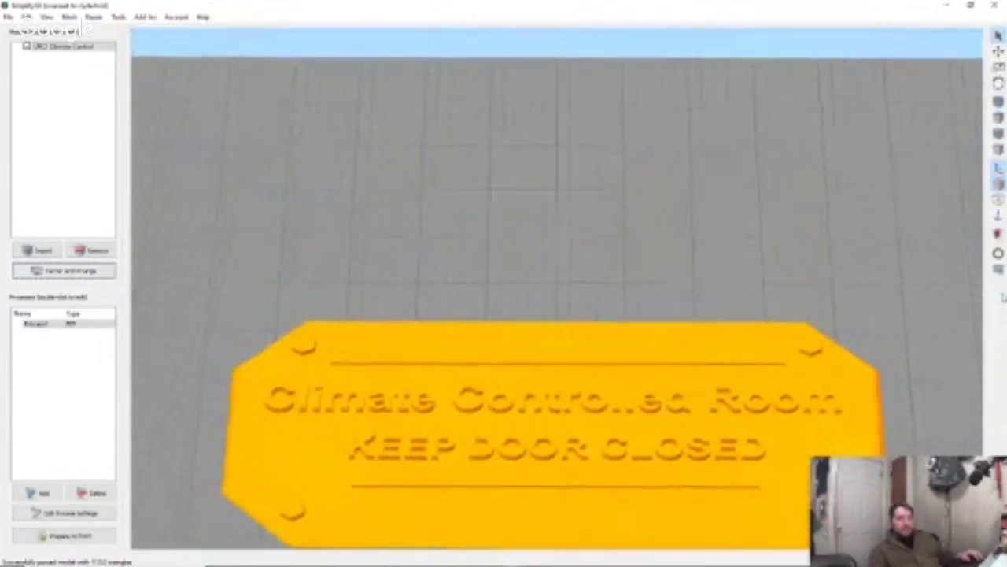
right_click_drag(968, 444, 902, 261)
scroll(809, 282, "down", 3)
scroll(811, 283, "up", 5)
scroll(903, 256, "down", 3)
left_click_drag(890, 218, 889, 267)
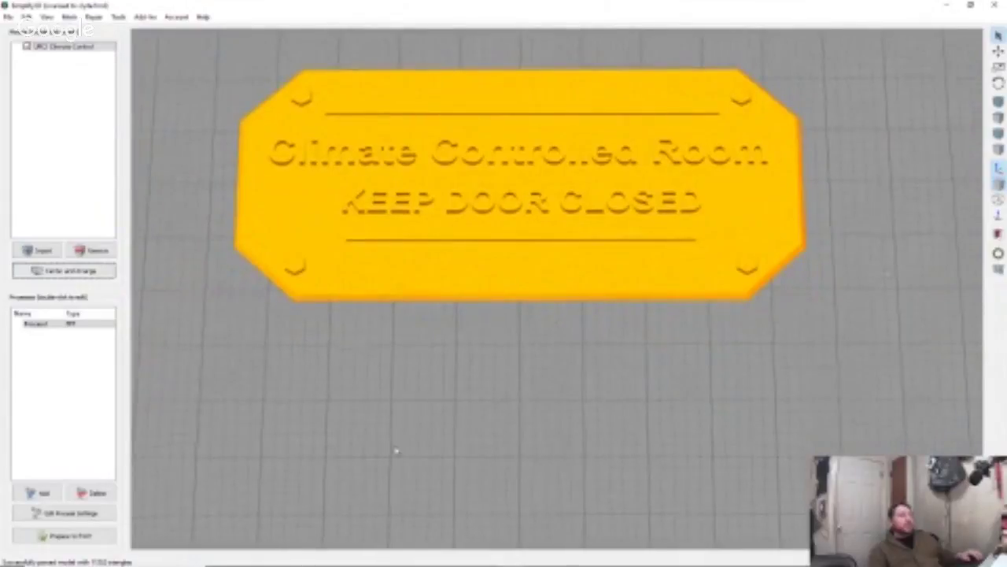
Slice the sign for a first toolpath preview and return to the model view.
left_click(52, 535)
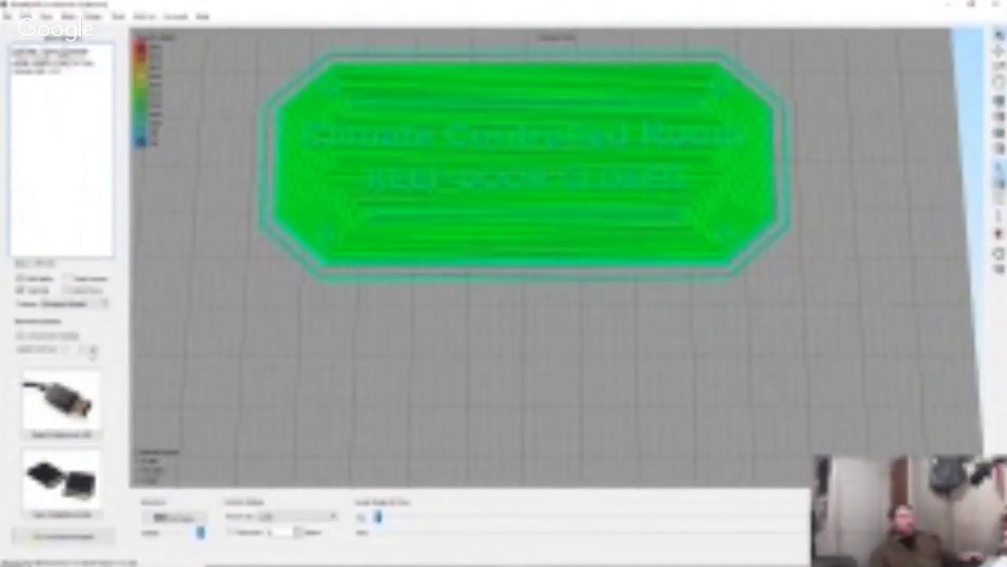
left_click(46, 542)
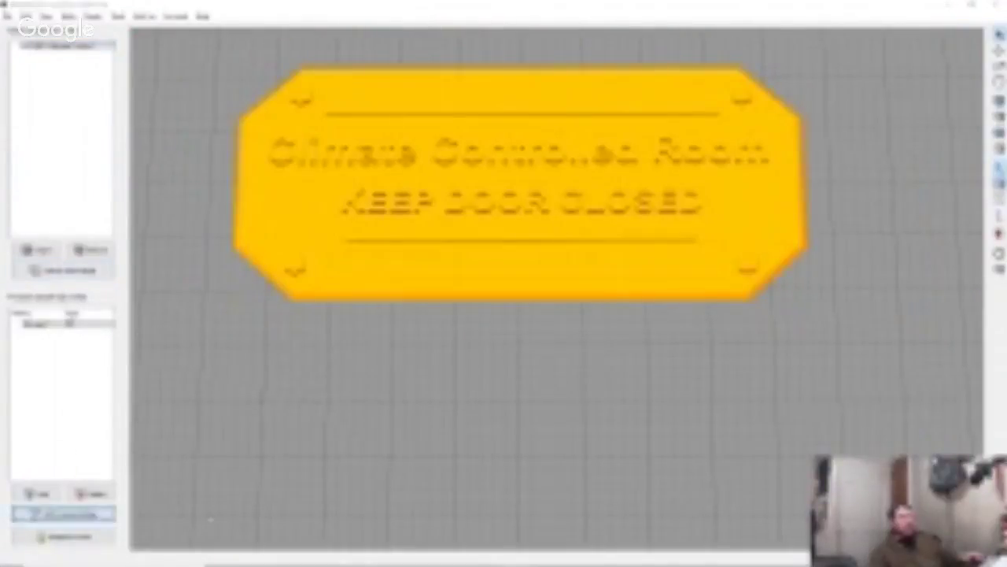
In the process settings for the sign, choose the Fast print quality and set the infill percentage to 20%.
left_click(64, 514)
left_click_drag(412, 92, 524, 105)
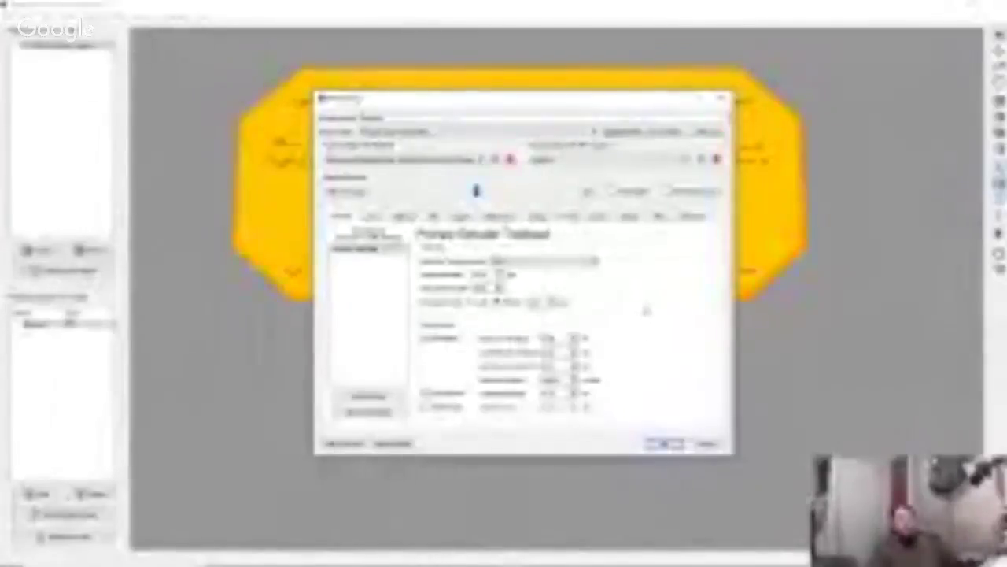
left_click(372, 217)
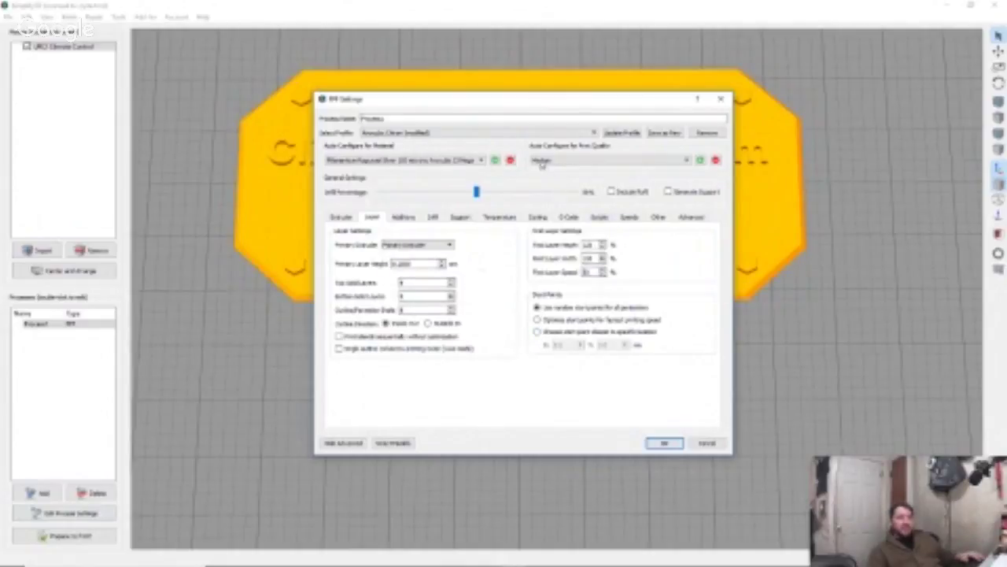
left_click(685, 161)
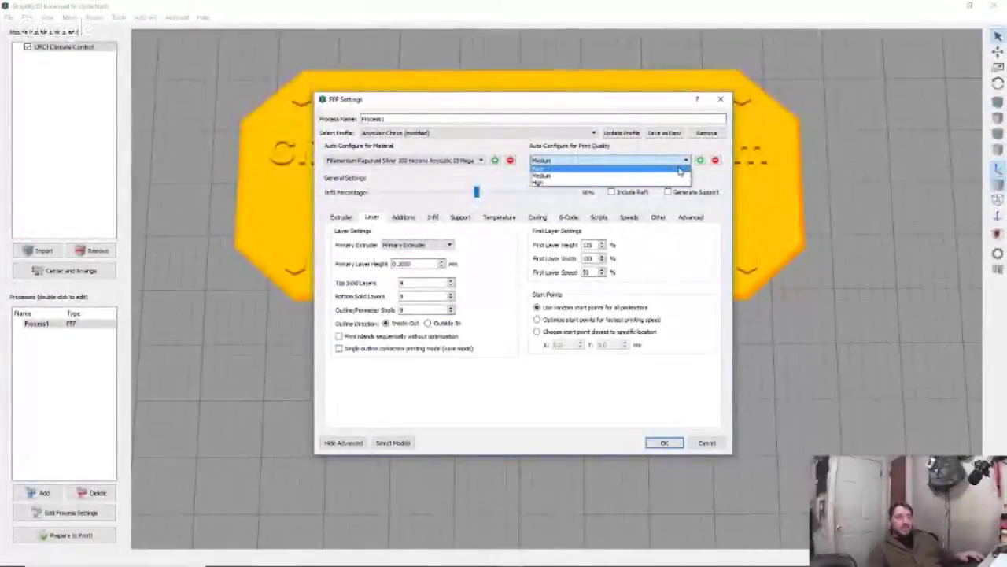
left_click(681, 168)
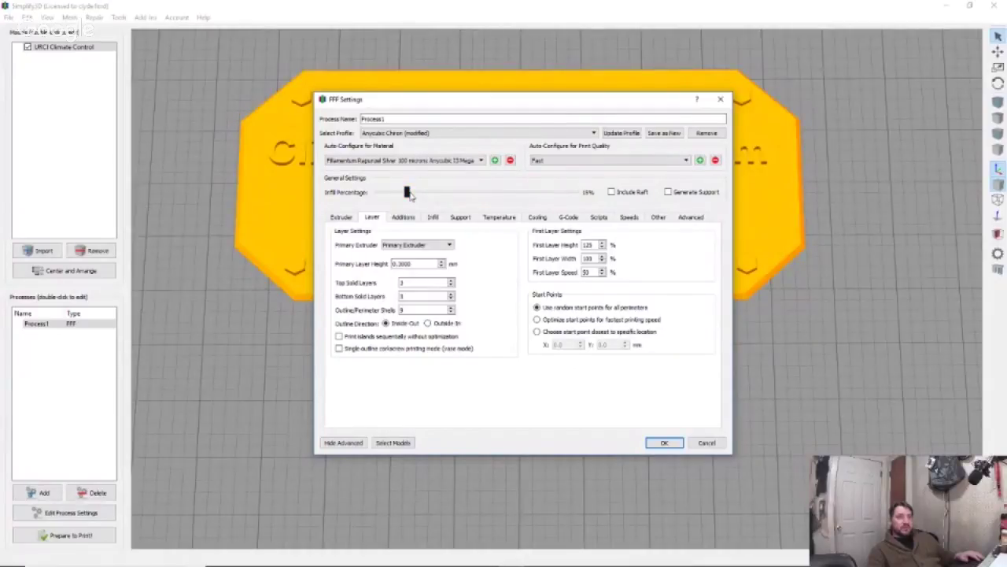
mouse_move(409, 195)
left_mouse_down()
mouse_move(431, 199)
mouse_move(419, 196)
left_mouse_up()
Review the infill options and the primary extruder's per-layer temperature setpoints, and accept the process settings.
left_click(433, 217)
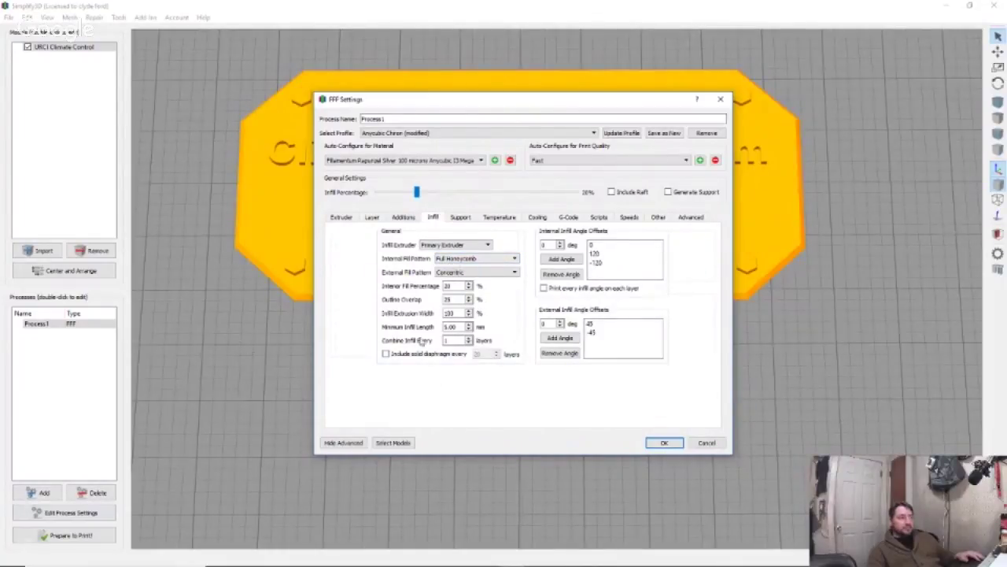
left_click(664, 443)
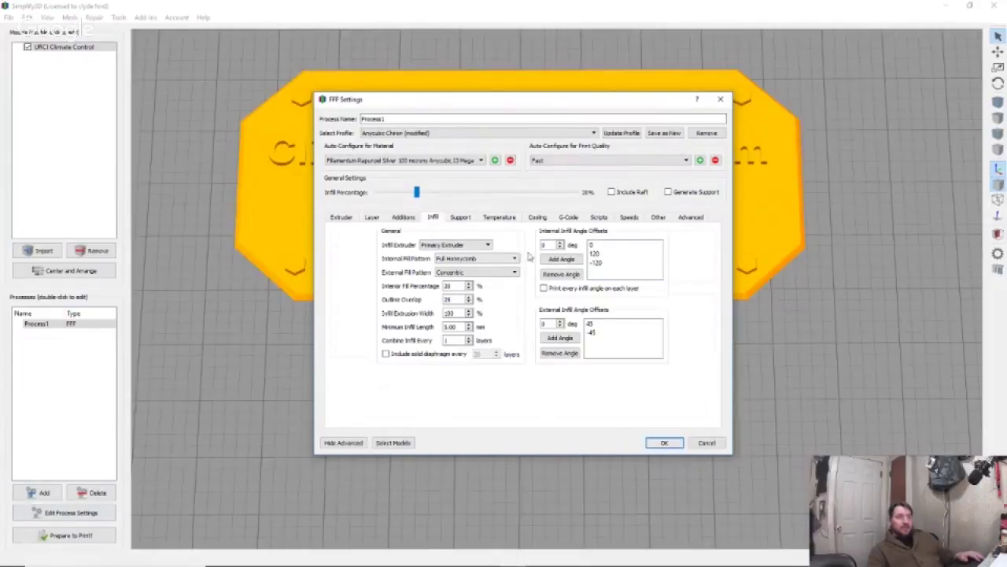
left_click(501, 217)
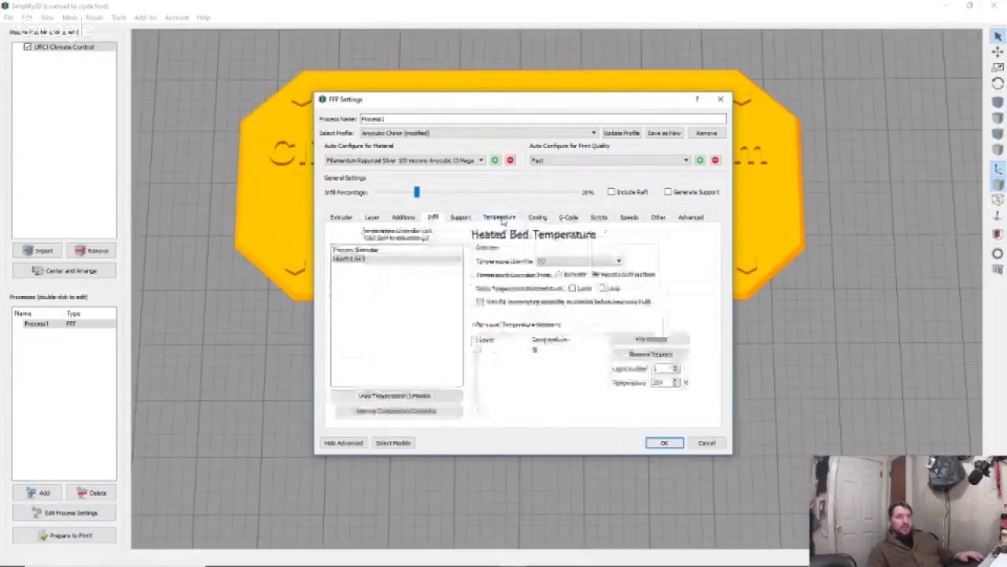
left_click(344, 250)
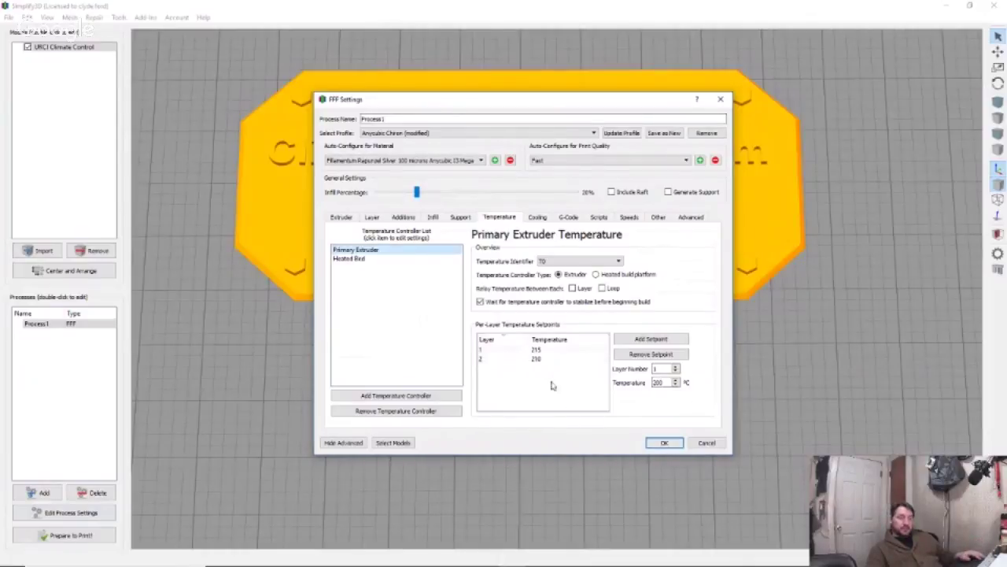
left_click(538, 362)
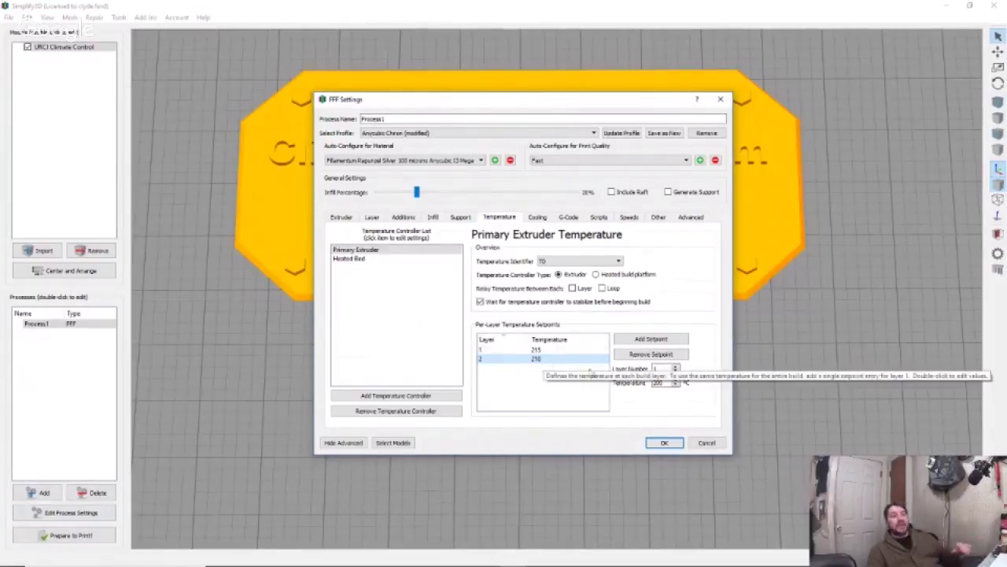
left_click(664, 442)
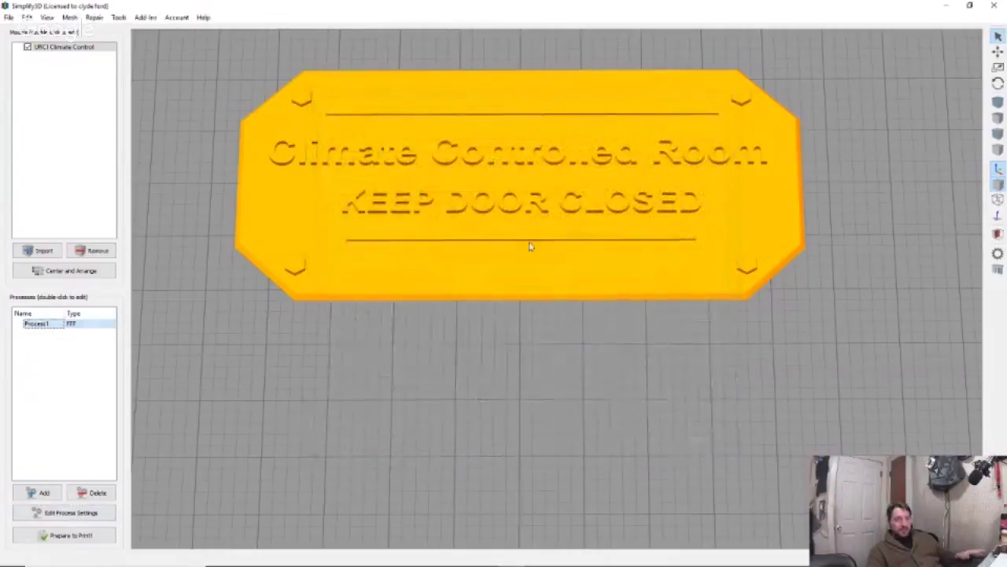
Slice the sign with the updated process settings into a toolpath preview.
double_click(563, 380)
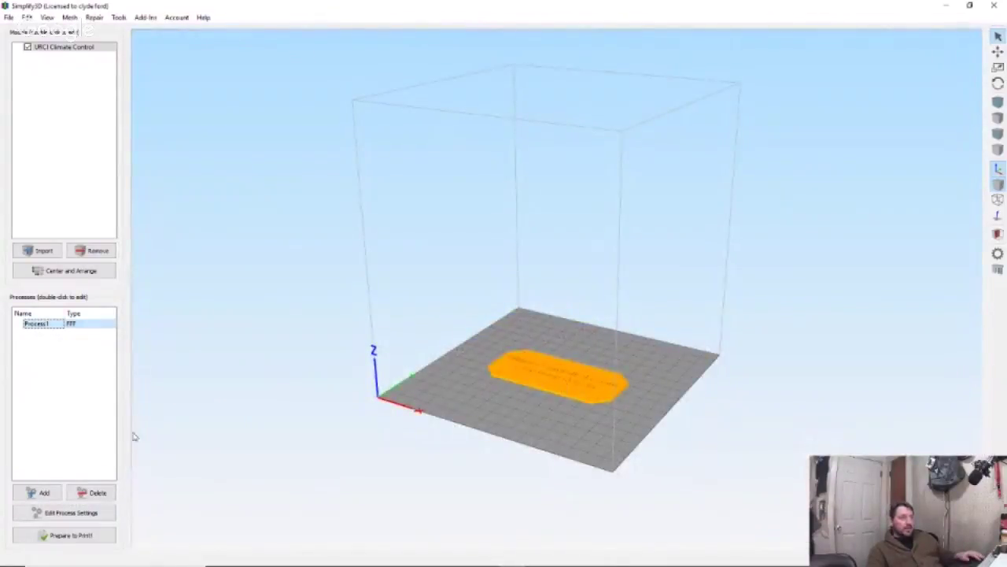
left_click(63, 535)
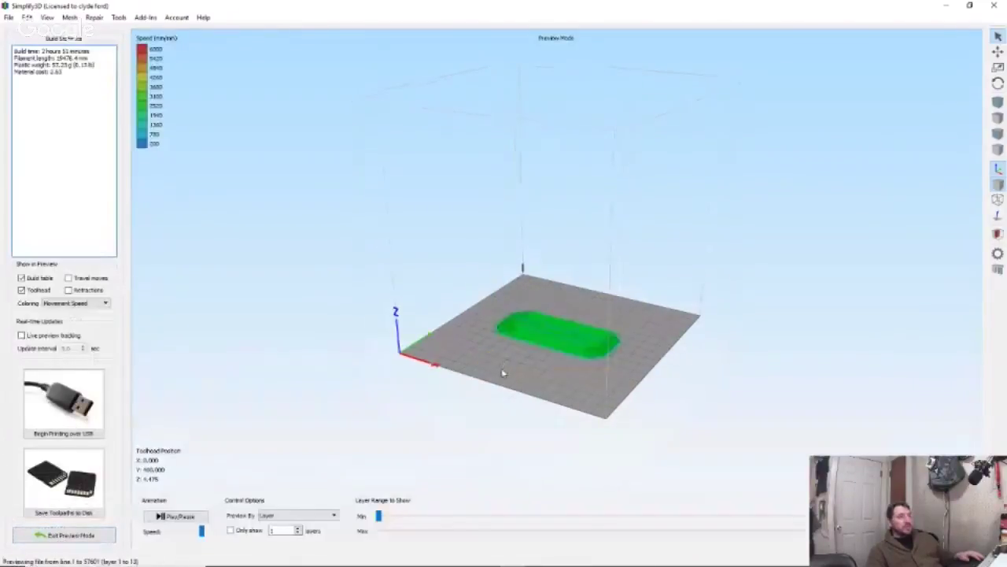
Inspect the sliced toolpaths of the sign's lettering, border lines and corner hexagons, and restore the default view.
left_click_drag(485, 339, 541, 363)
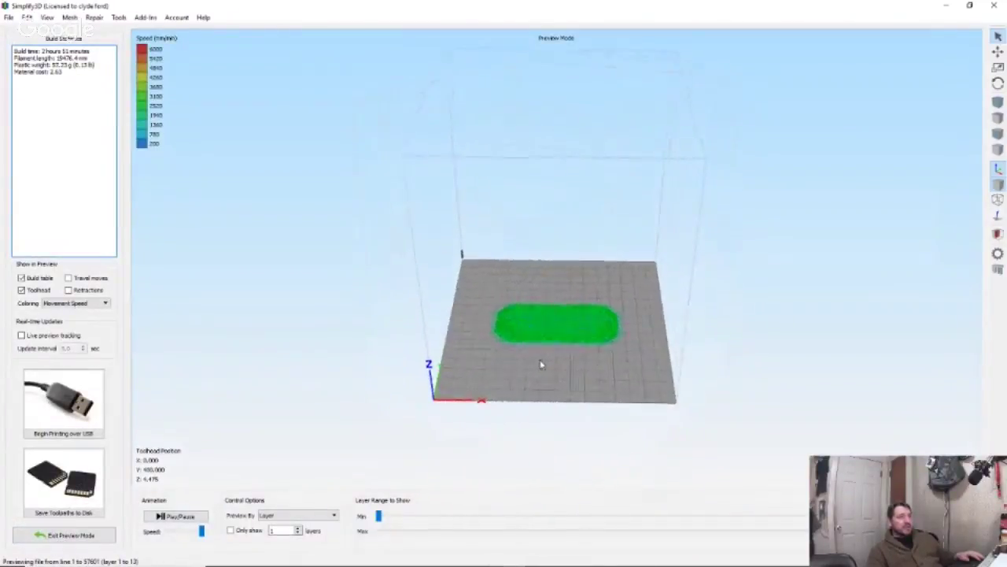
scroll(563, 343, "up", 5)
left_click_drag(784, 407, 750, 261)
scroll(578, 313, "up", 8)
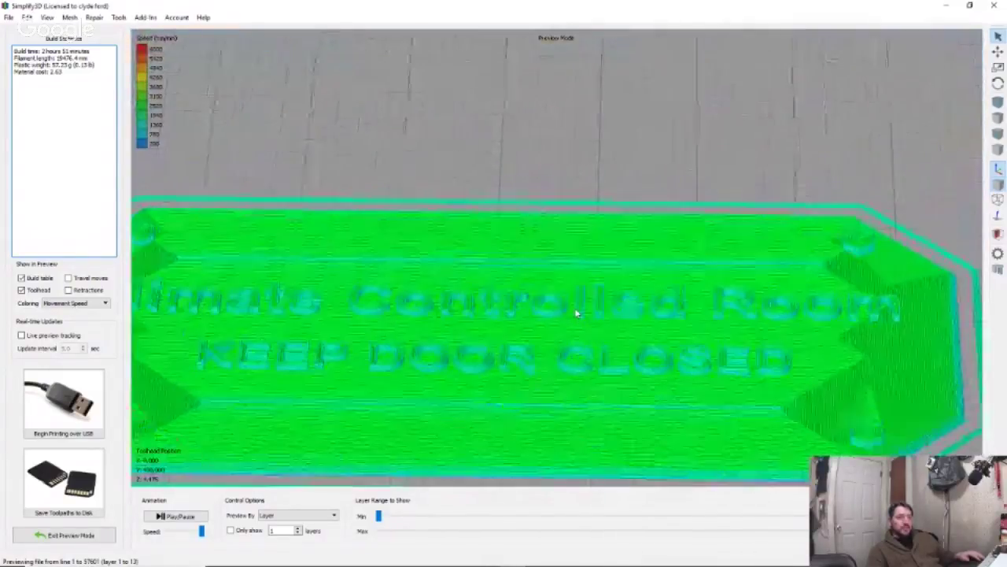
scroll(577, 312, "down", 3)
left_click_drag(803, 384, 881, 317)
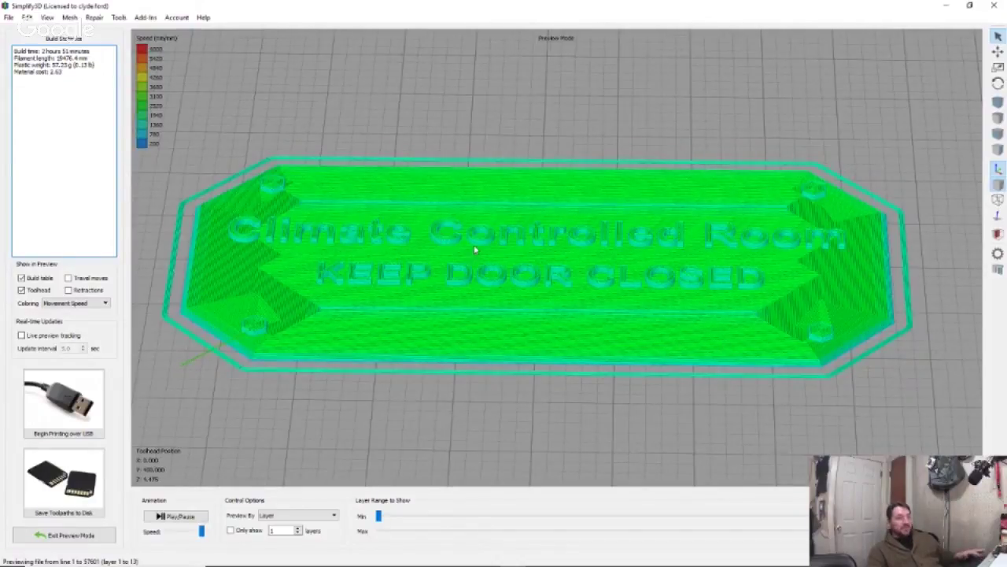
scroll(475, 248, "down", 3)
scroll(475, 249, "up", 3)
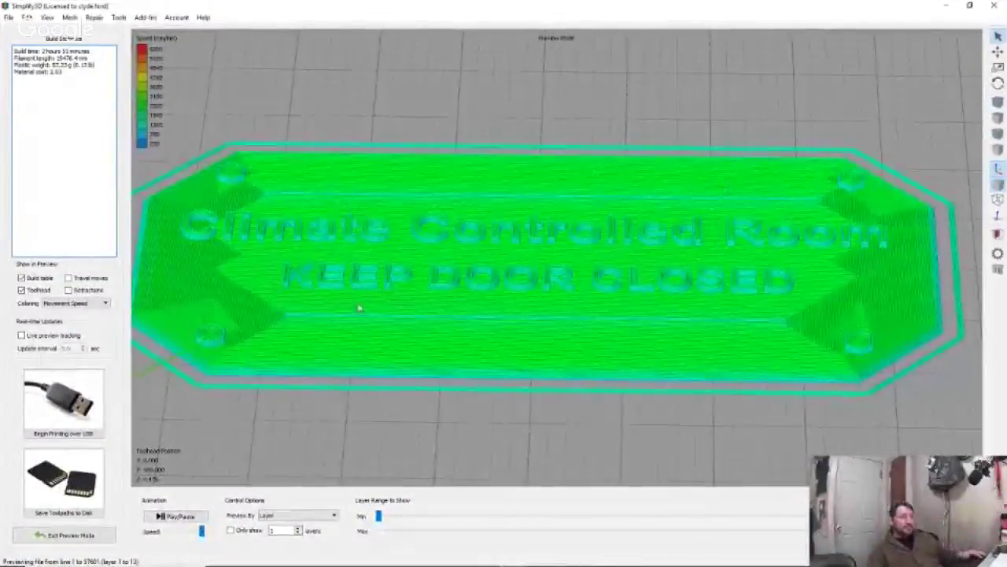
double_click(438, 381)
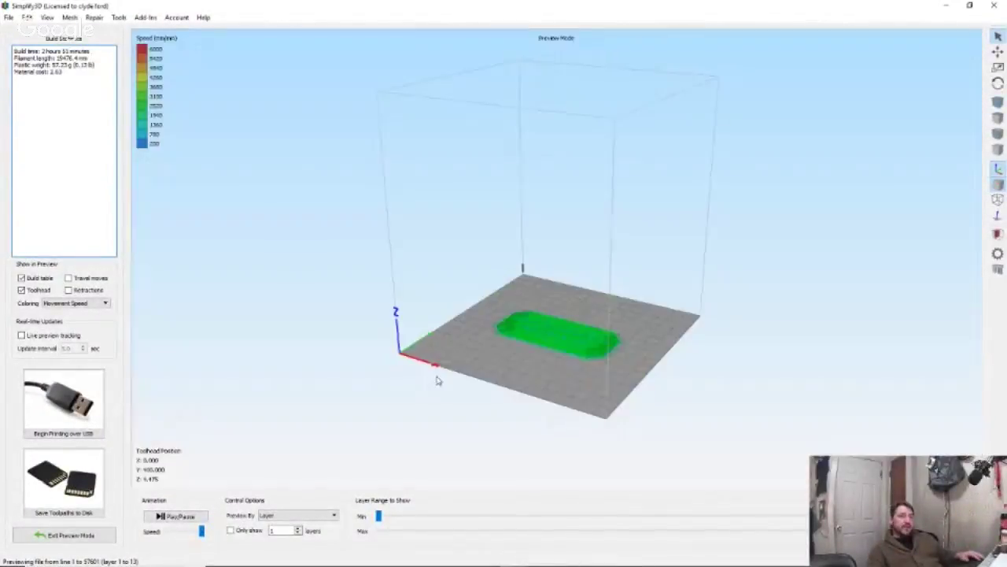